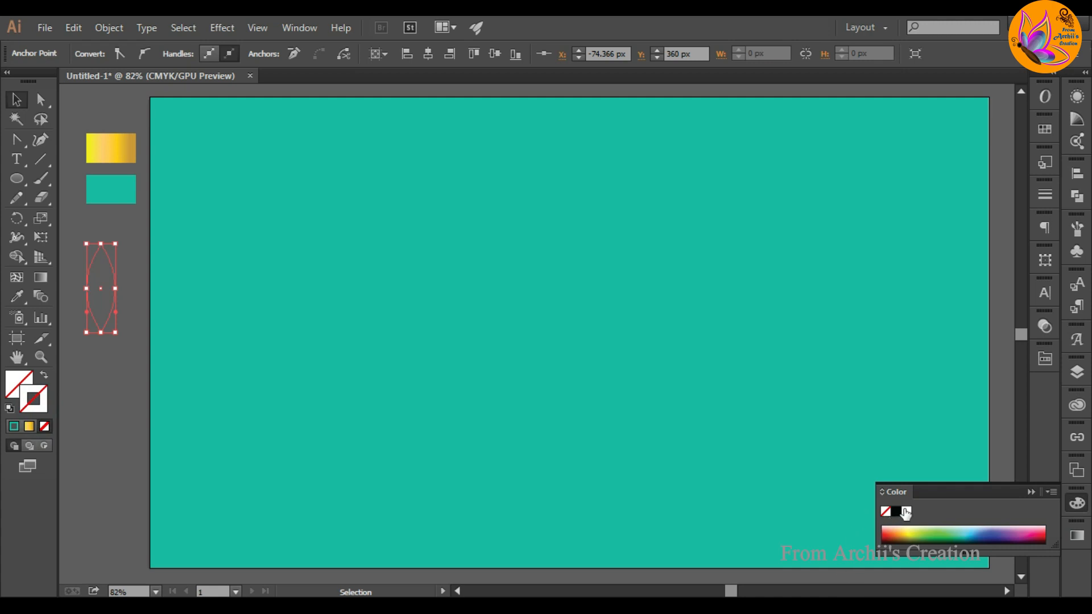
Give the leaf shape beside the artboard a white stroke with a weight of 2 pt
click(906, 512)
click(1031, 492)
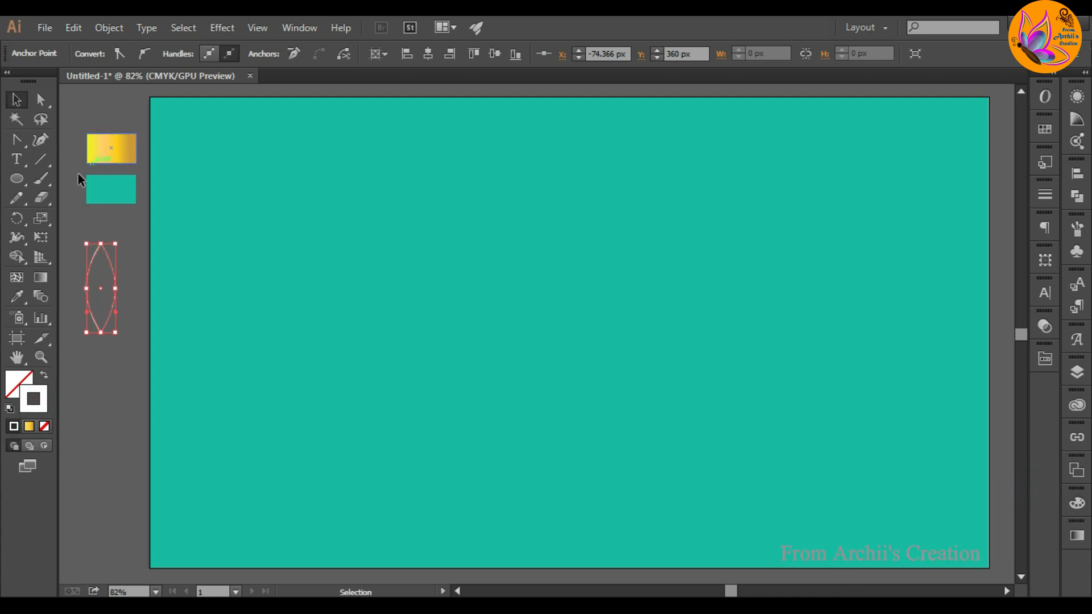
click(68, 136)
click(112, 264)
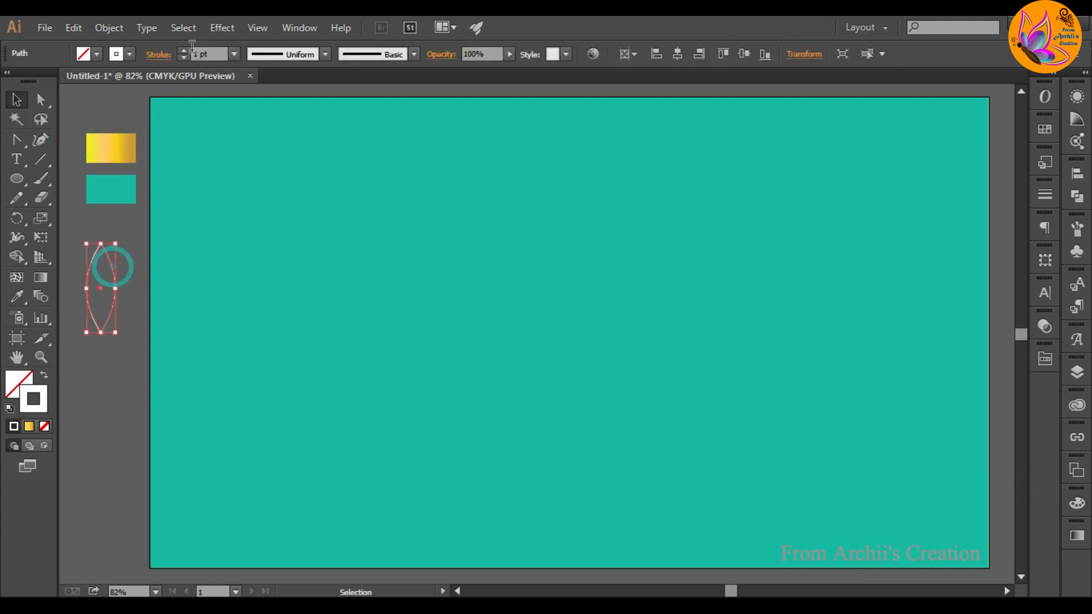
click(183, 50)
click(85, 401)
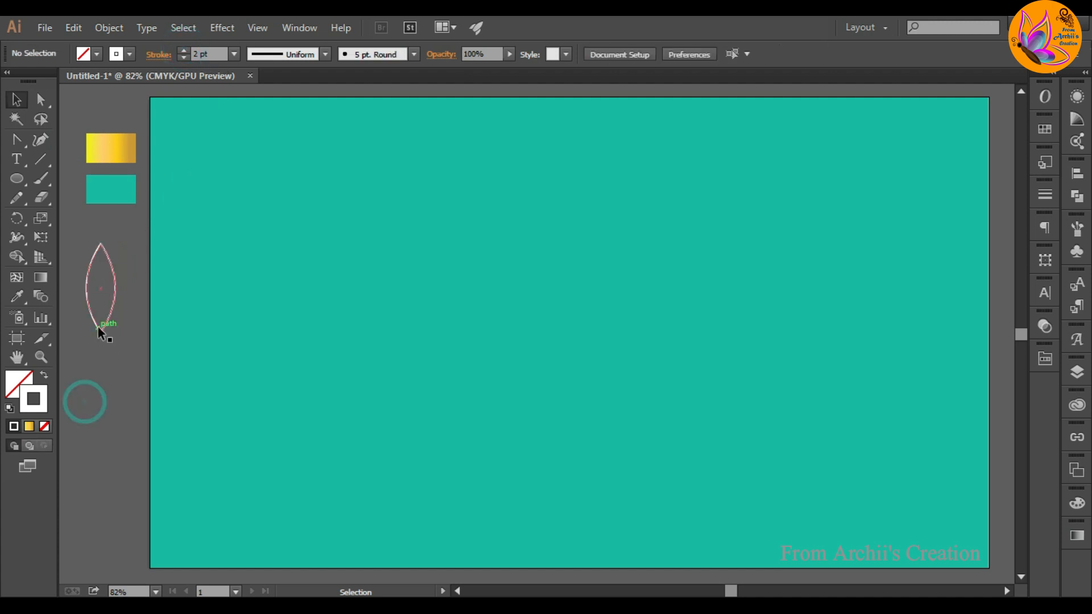
Move the white leaf outline onto the artboard's left part and enlarge it
click(16, 179)
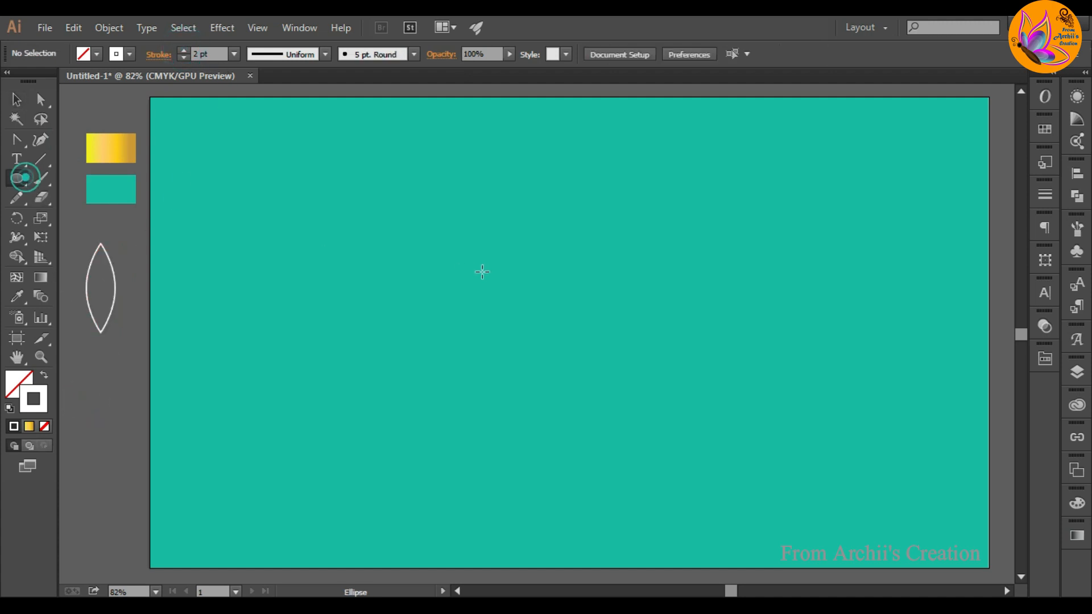
click(16, 100)
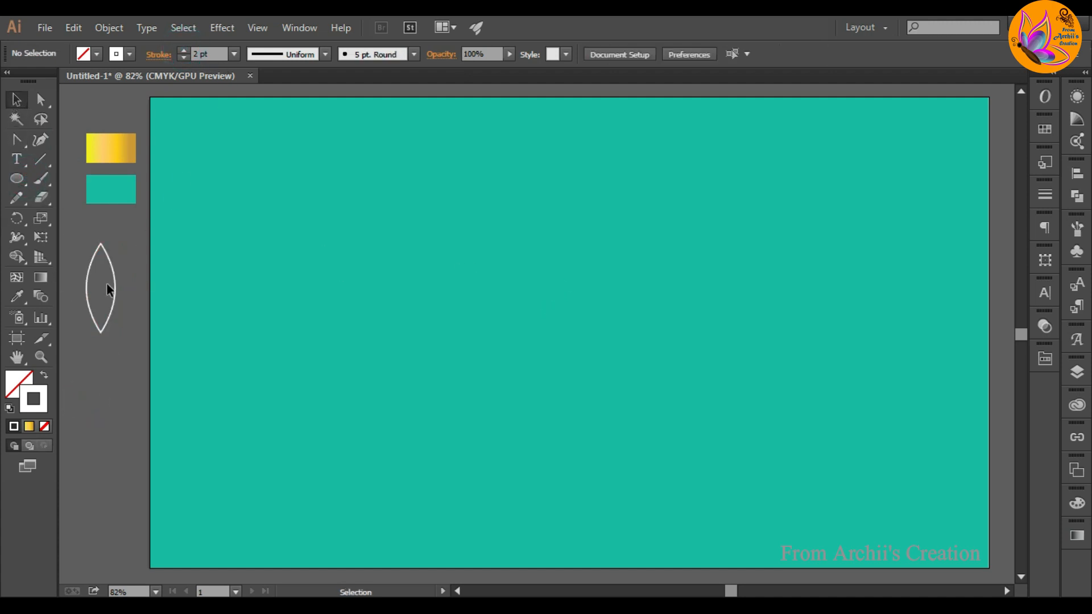
drag(115, 288, 282, 307)
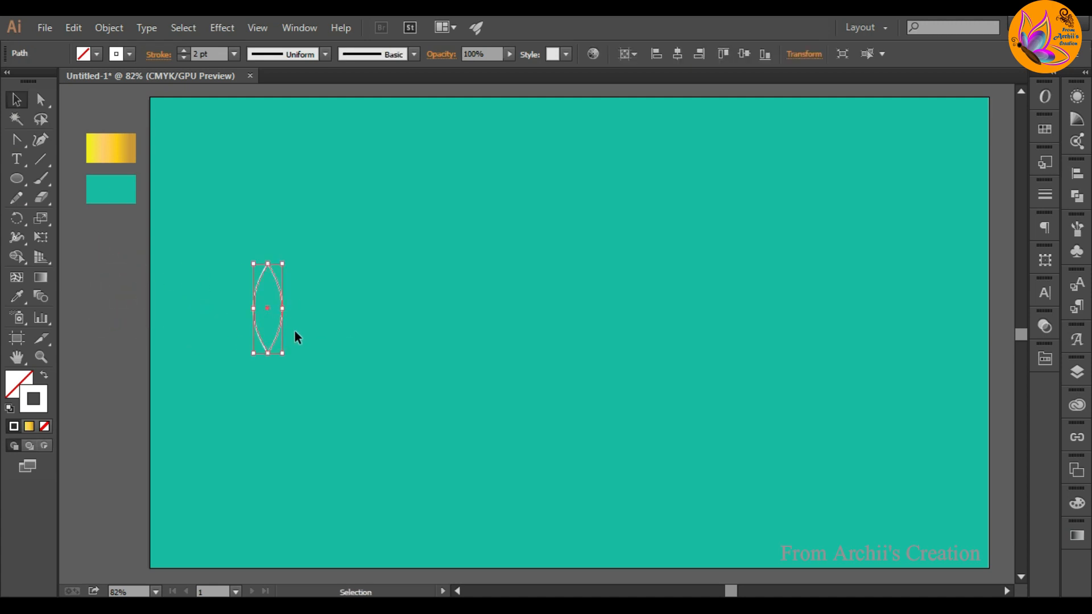
scroll(282, 356, up, 2)
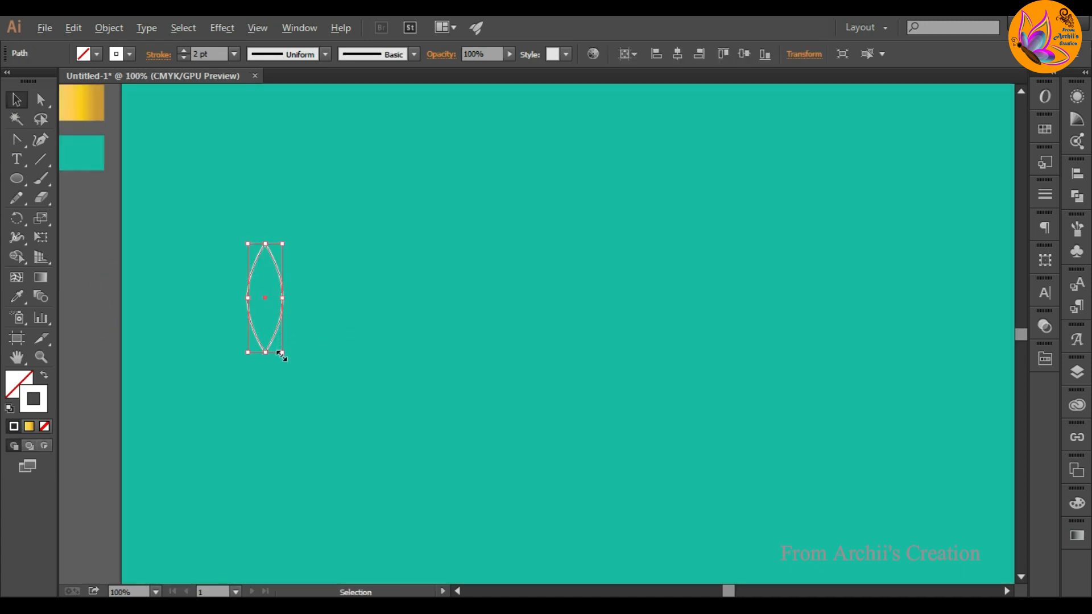
drag(356, 318, 483, 412)
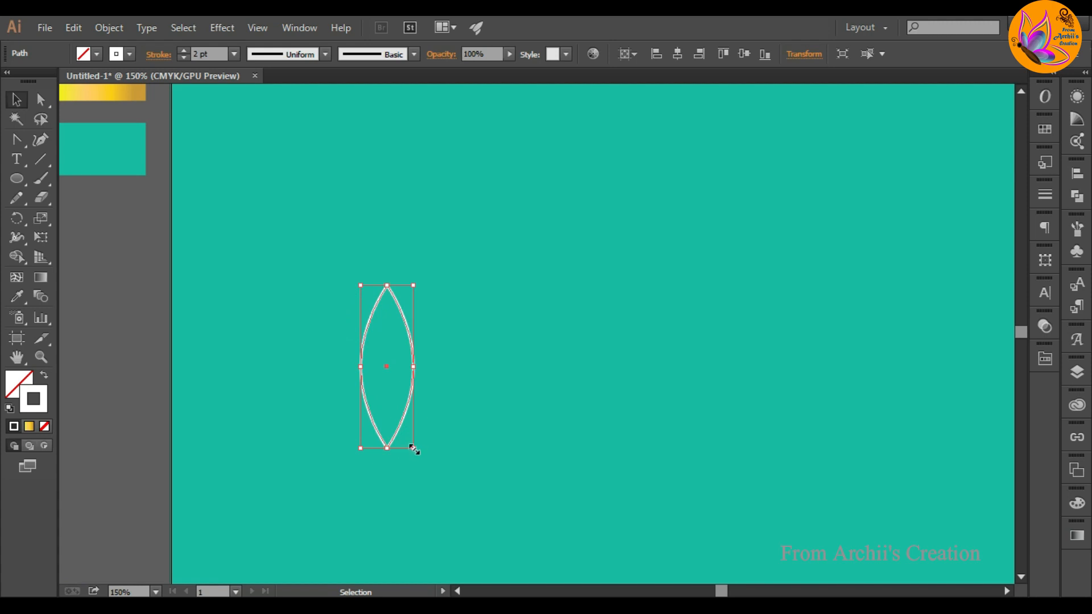
drag(413, 449, 428, 495)
click(513, 422)
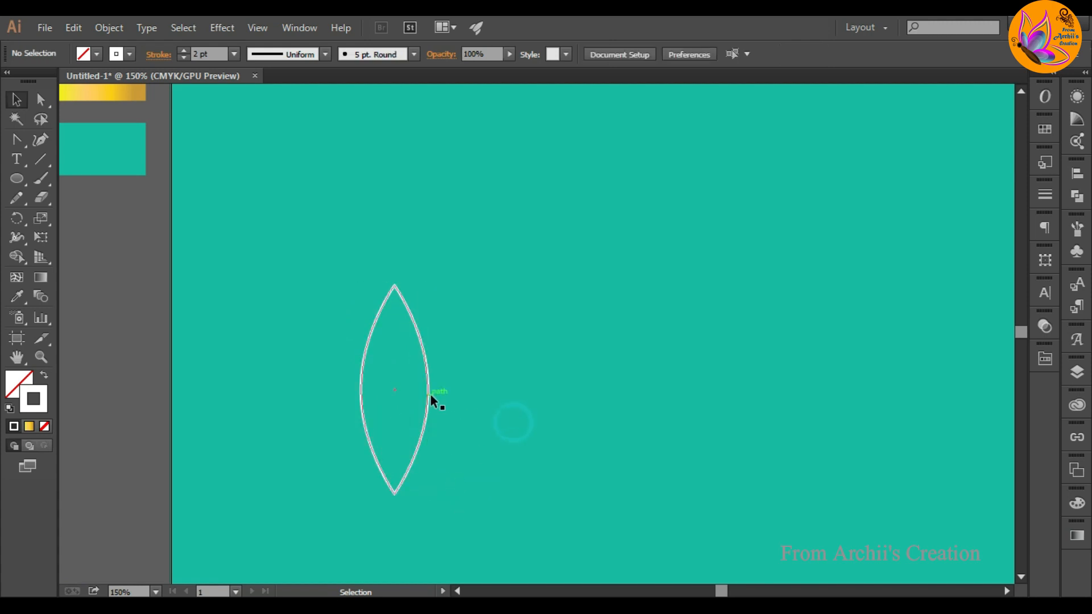
Place a smaller copy of the leaf centred inside the original and fill it with the background's teal
drag(430, 394, 406, 398)
drag(407, 497, 395, 459)
drag(367, 374, 394, 389)
click(519, 387)
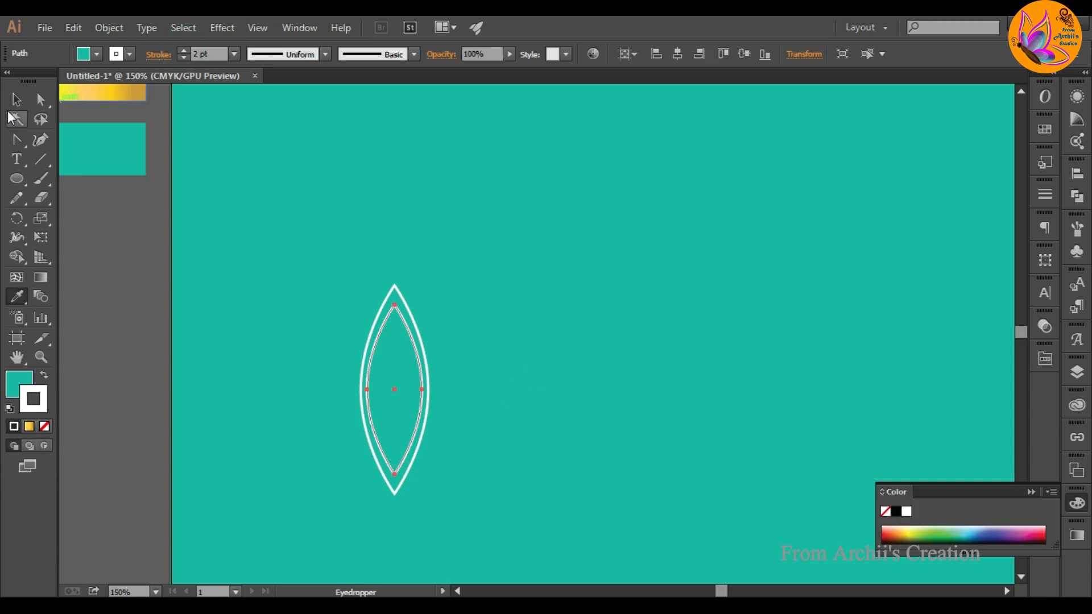
Fill the outer leaf shape with white to match its stroke
click(16, 100)
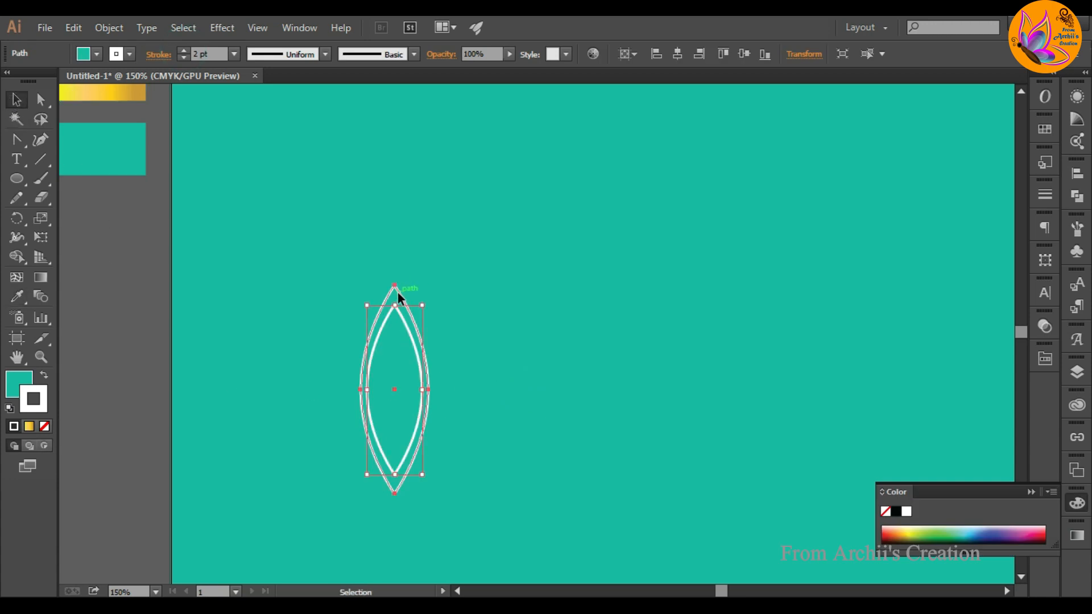
click(396, 294)
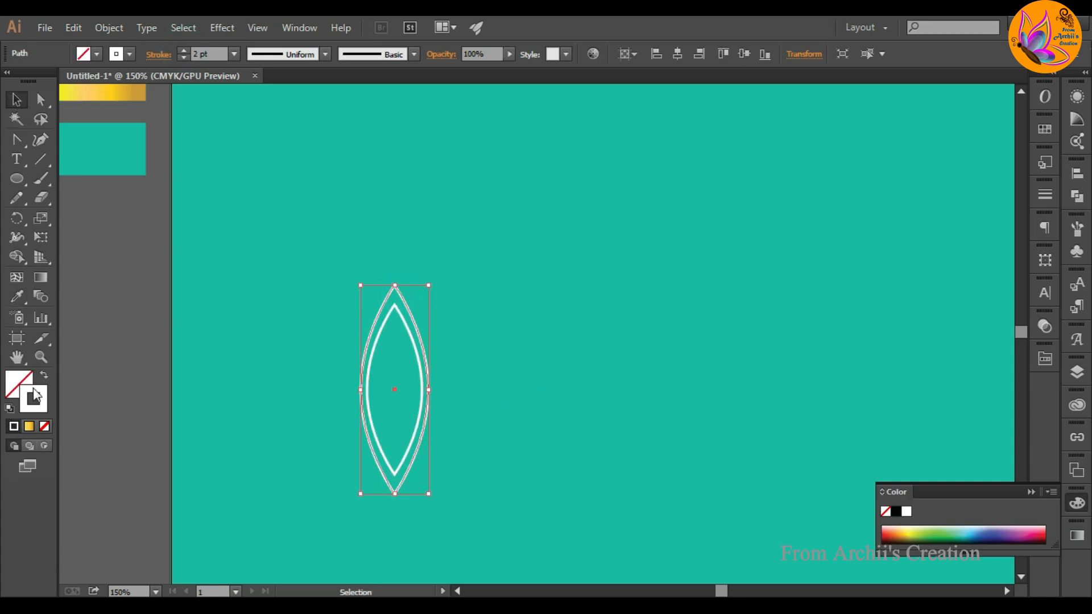
drag(36, 394, 22, 387)
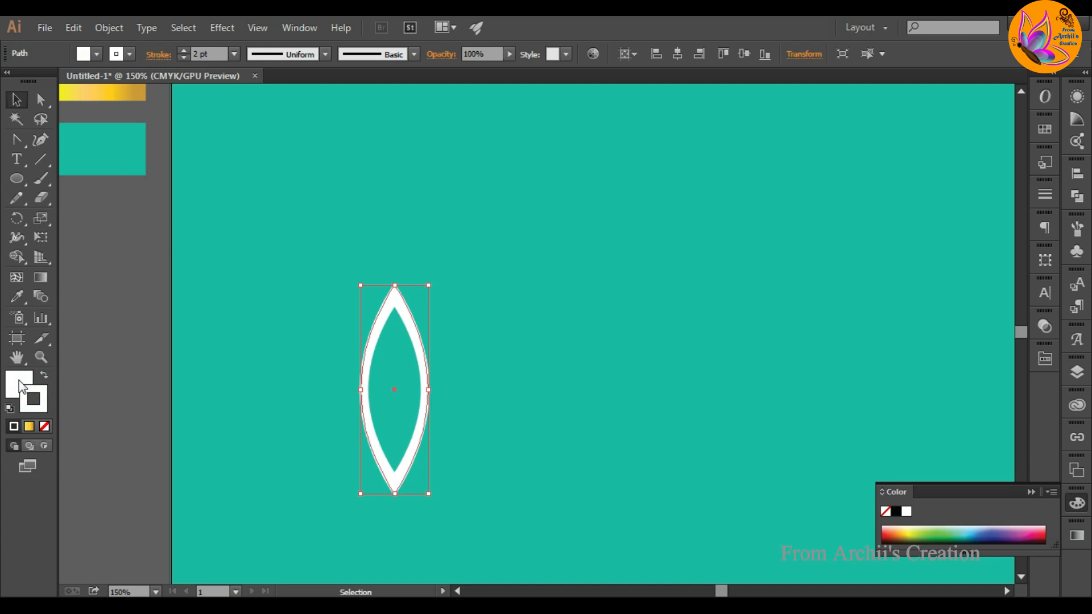
click(107, 330)
Try to group the white outer leaf with the teal inner leaf
drag(400, 448, 388, 428)
right_click(388, 428)
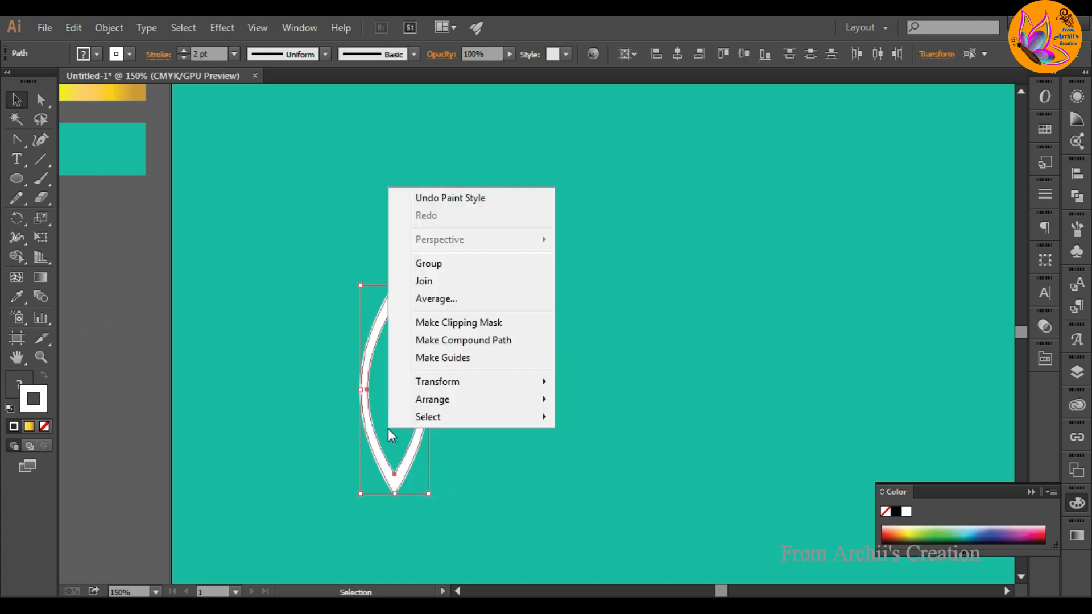
click(432, 264)
click(556, 375)
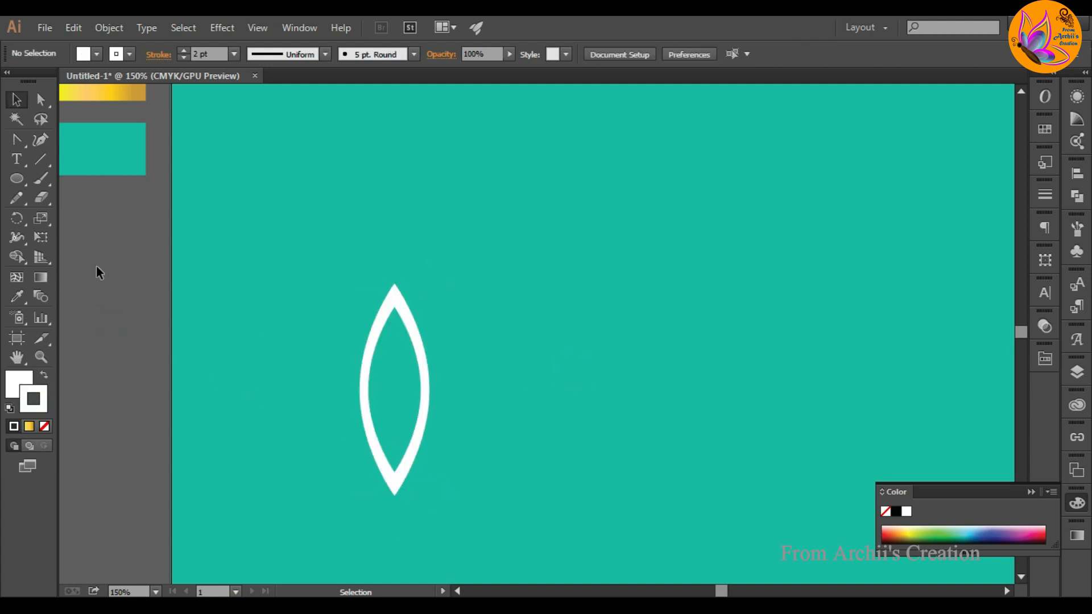
Duplicate the white outer leaf to its right, remove the copy's fill and enlarge it about its centre
click(407, 301)
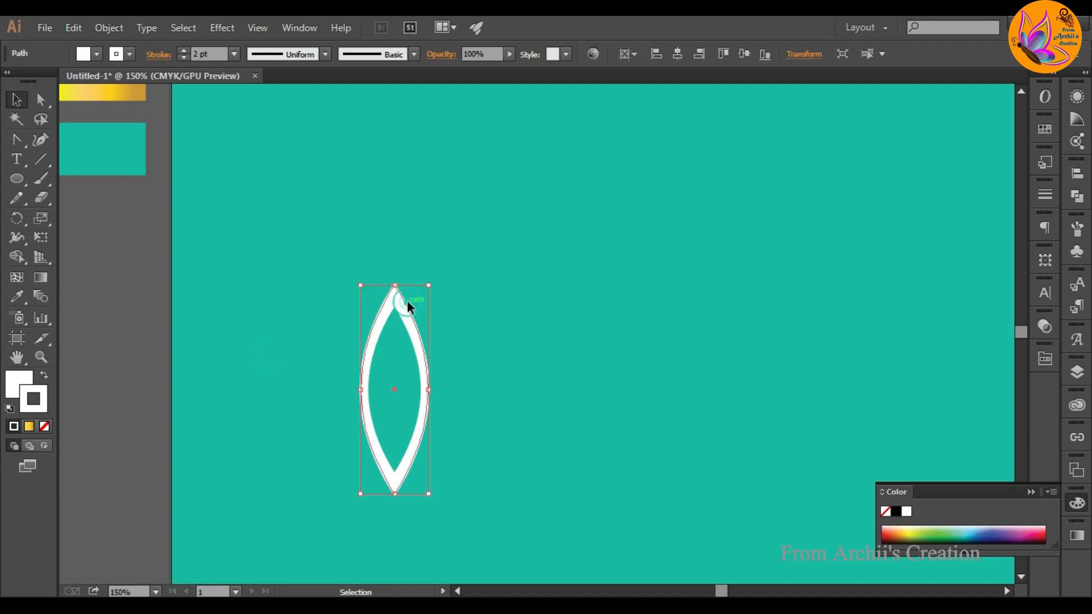
drag(407, 301, 629, 293)
click(25, 397)
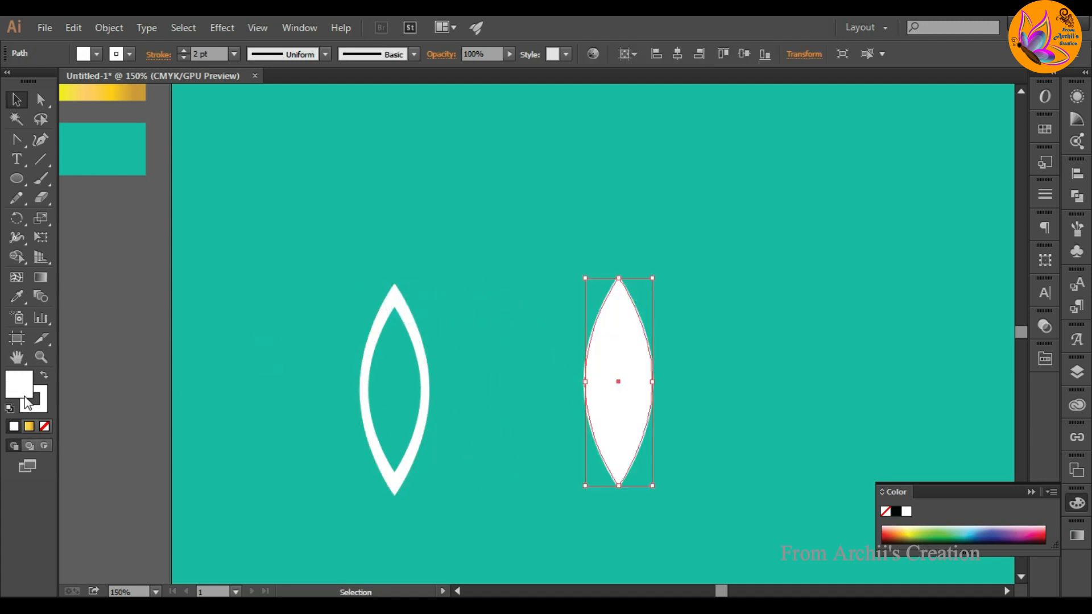
click(44, 428)
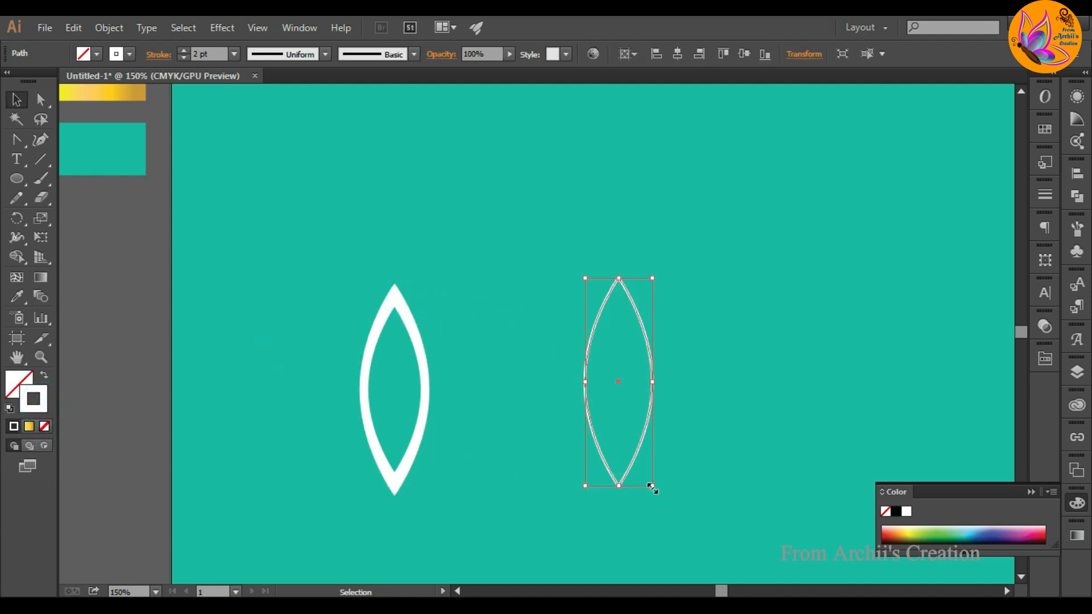
drag(652, 488, 700, 536)
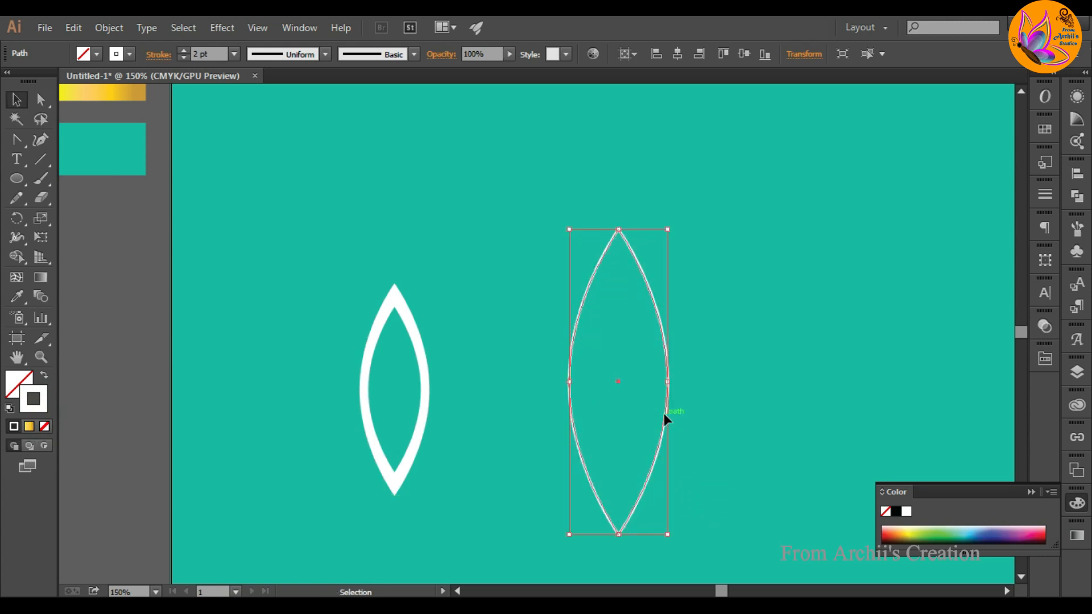
Place the enlarged outline around the white leaf and shorten it so its tips sit closer to the leaf's tips
drag(664, 414, 442, 418)
drag(394, 233, 395, 252)
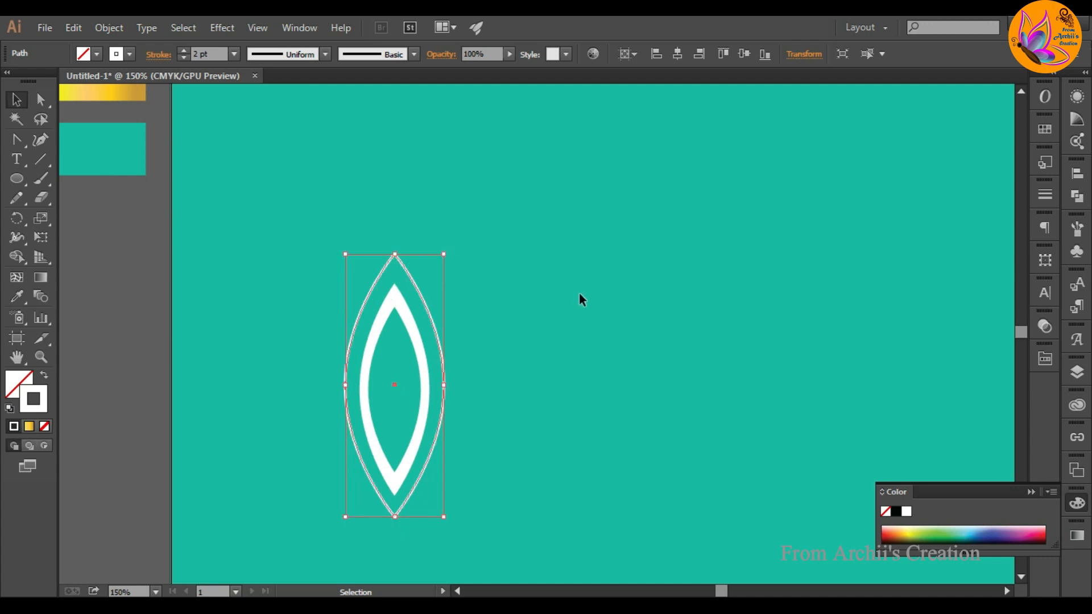
click(579, 293)
click(1031, 493)
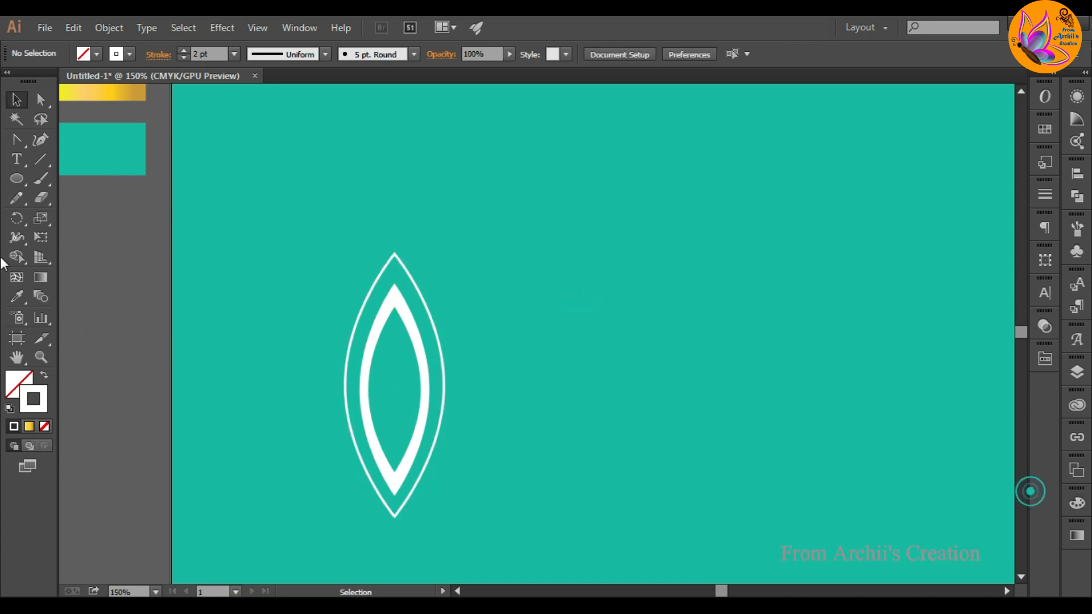
Draw a small circle without fill beside the artboard and set its white stroke to 1 pt
click(12, 181)
drag(93, 268, 104, 281)
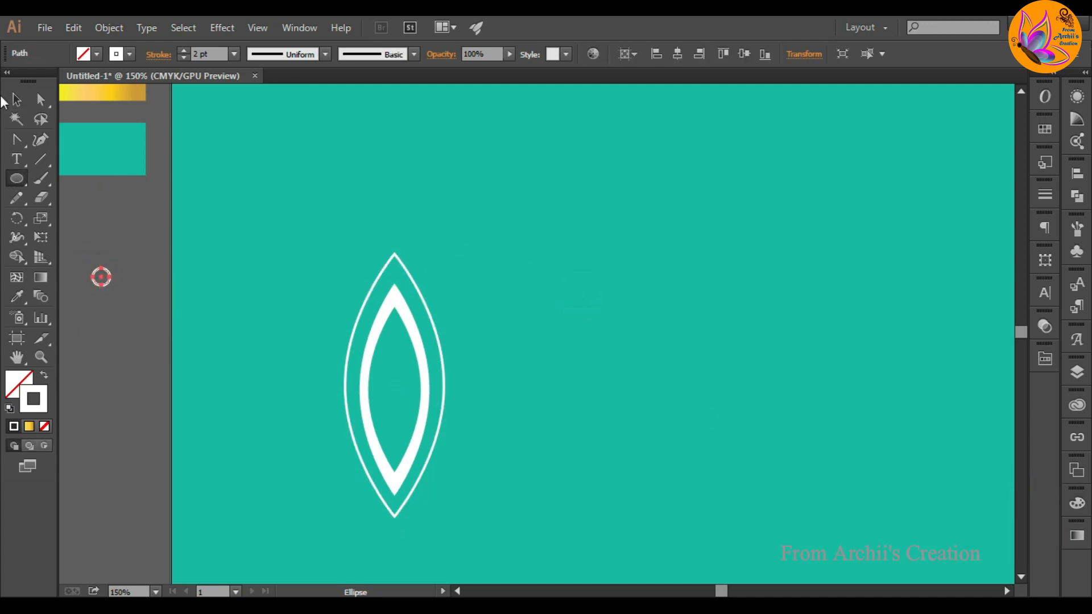
key(v)
click(104, 272)
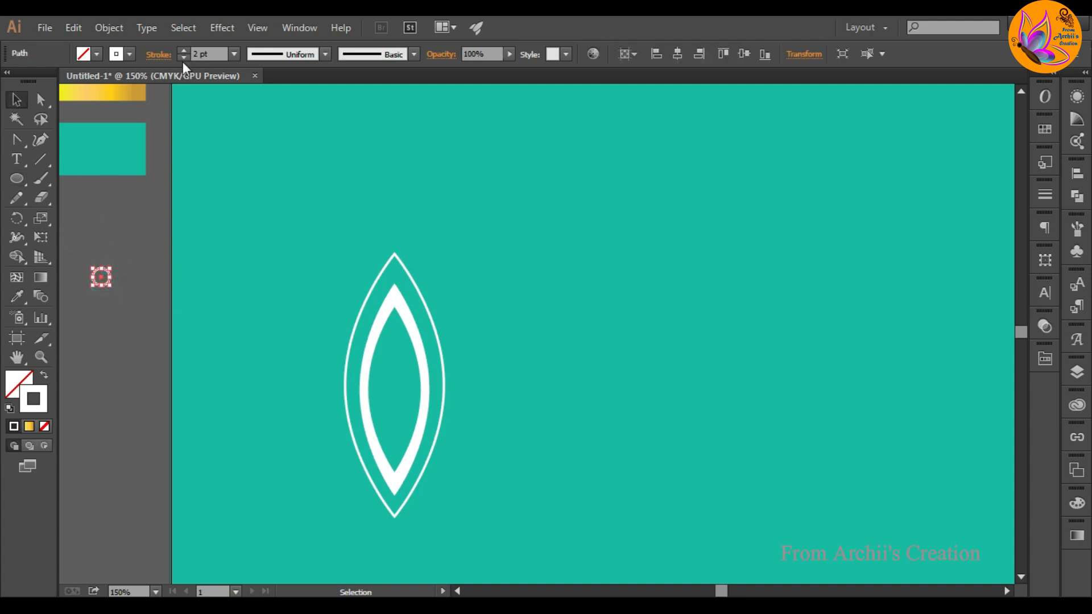
click(185, 59)
click(128, 233)
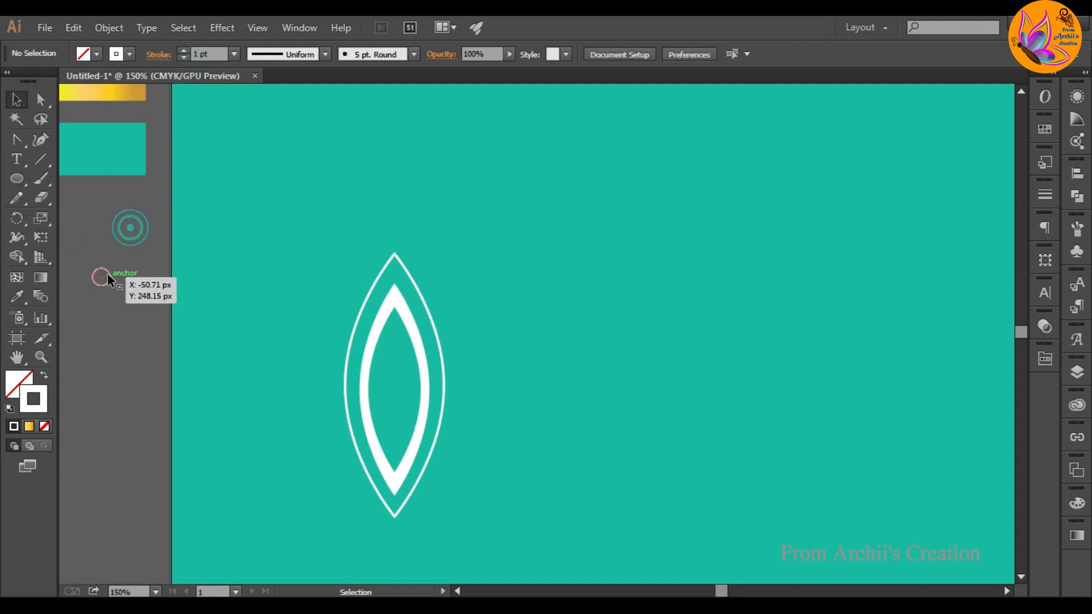
Place copies of the small circle all around the gap between the white leaf and its outer outline
click(108, 281)
drag(110, 286, 447, 356)
click(108, 298)
scroll(398, 274, up, 3)
scroll(449, 350, down, 2)
drag(449, 281, 307, 330)
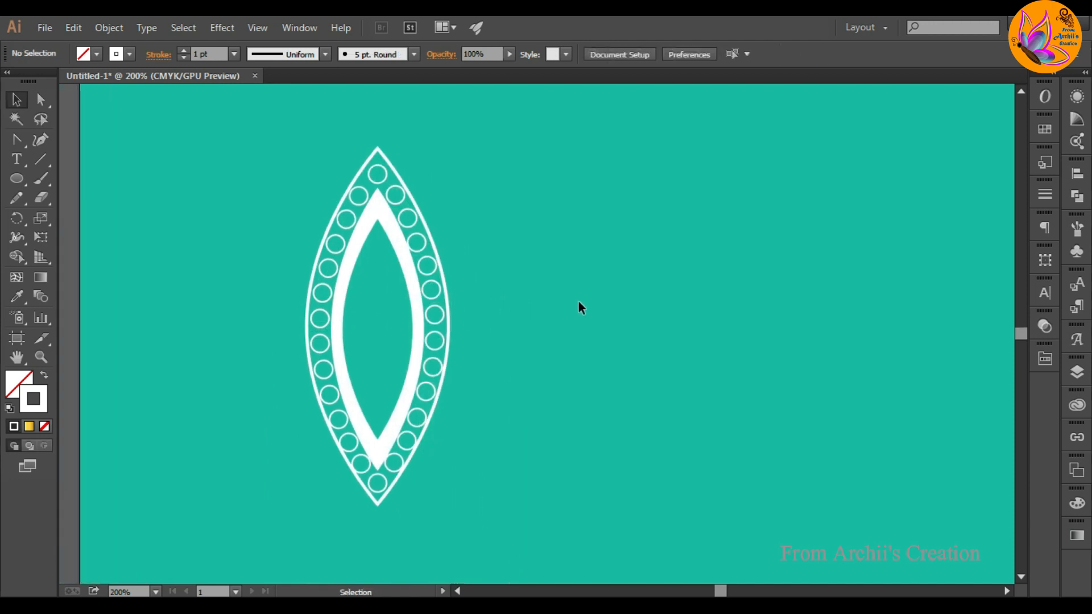
Group the leaf shapes, outer outline and all small circles into one object
drag(412, 395, 480, 539)
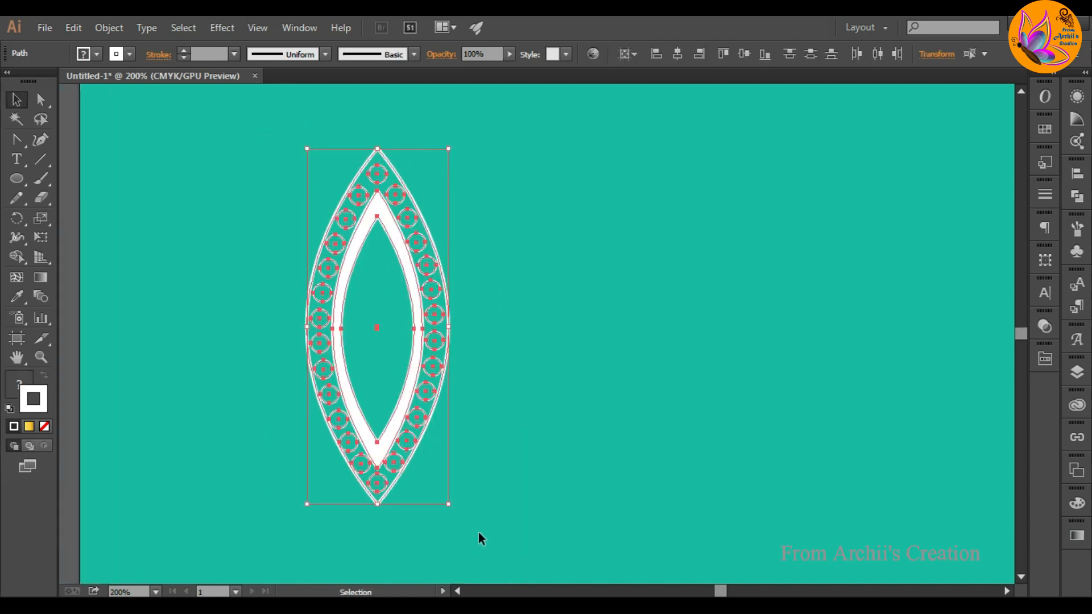
right_click(501, 213)
click(561, 288)
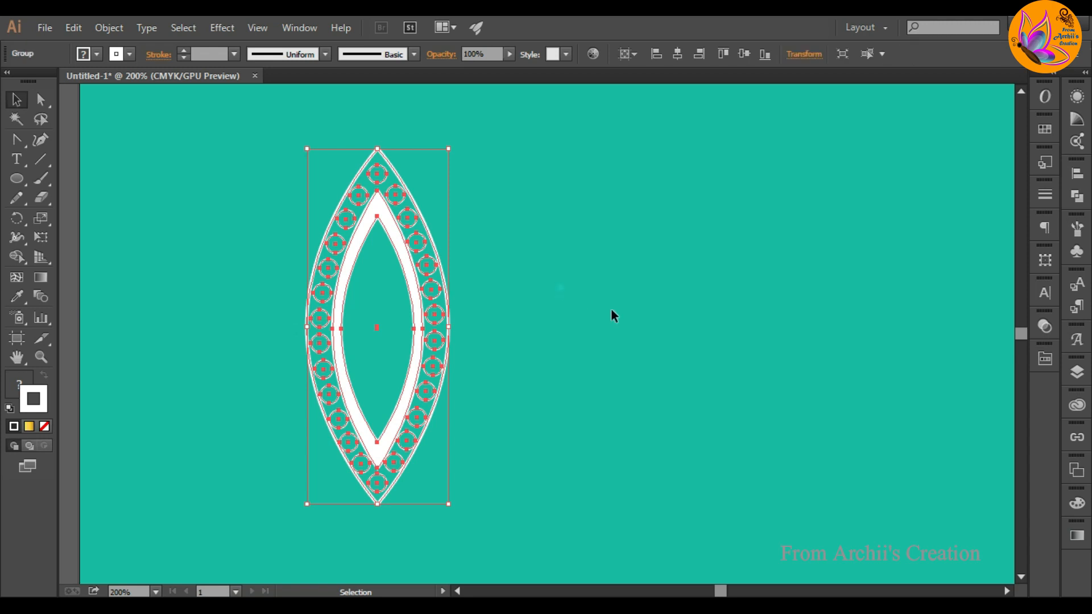
click(630, 322)
Move the leaf group to the upper half of the artboard and centre it horizontally
scroll(630, 322, down, 2)
drag(743, 322, 573, 359)
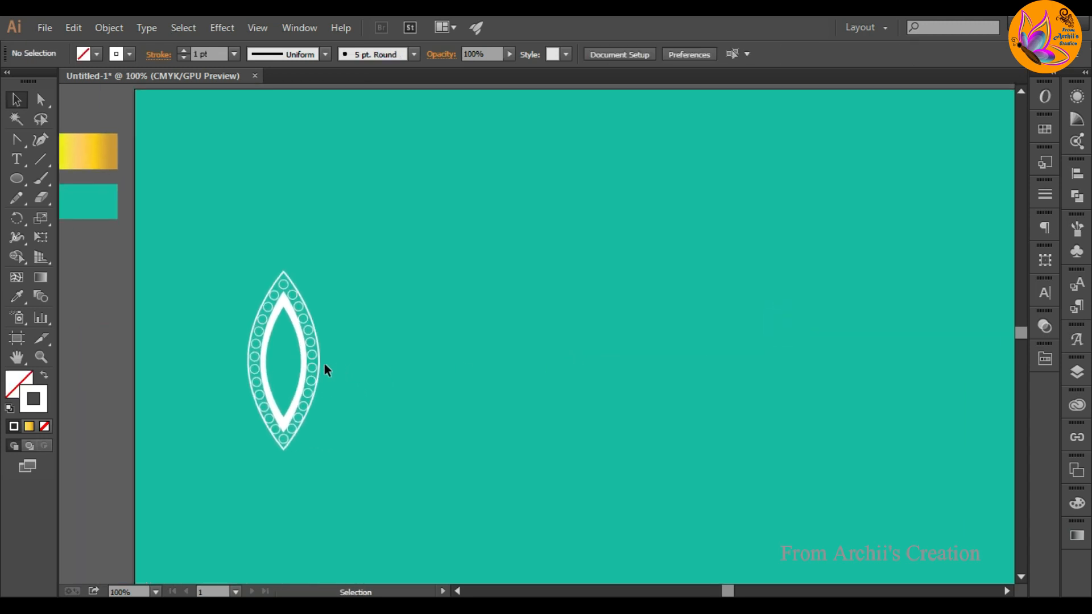
drag(317, 363, 685, 287)
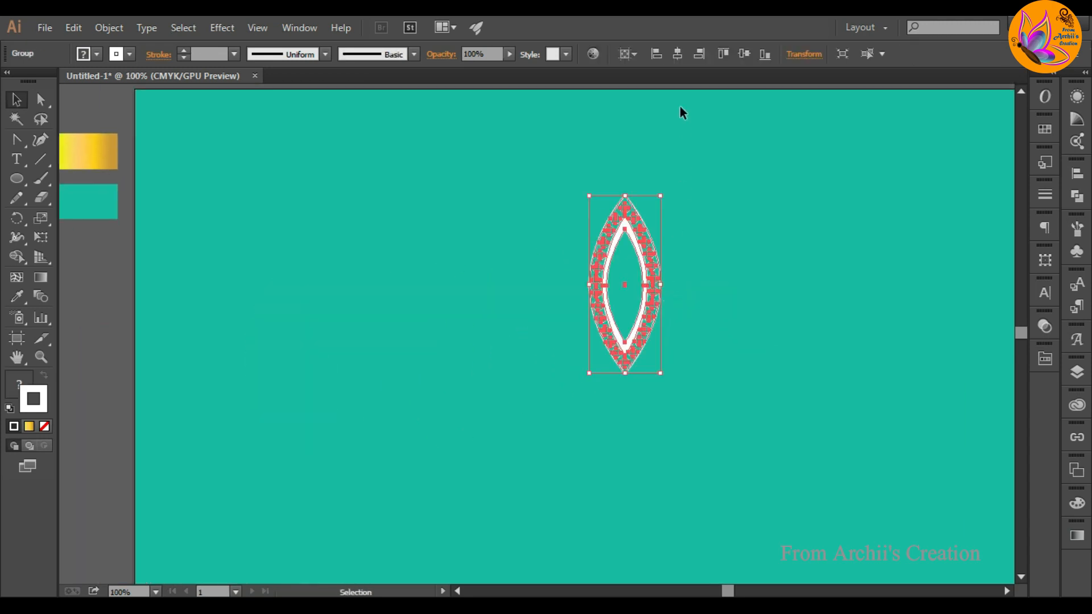
click(745, 57)
Make a rotated copy of the leaf group about a point just below its lower tip, using one-ninth of 360 degrees
key(ctrl+minus)
key(r)
alt+click(522, 348)
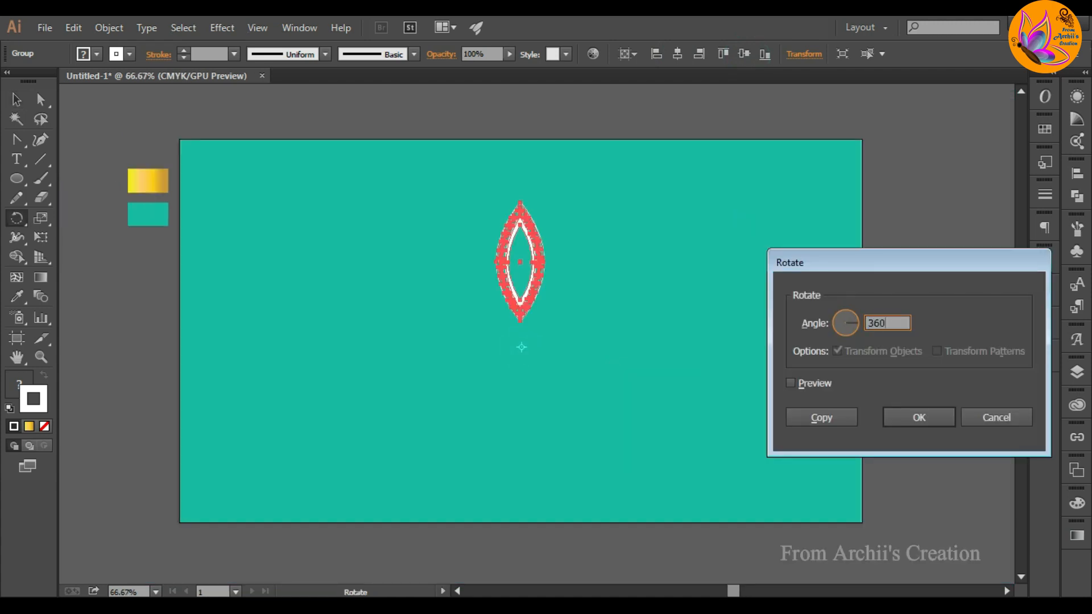
click(835, 418)
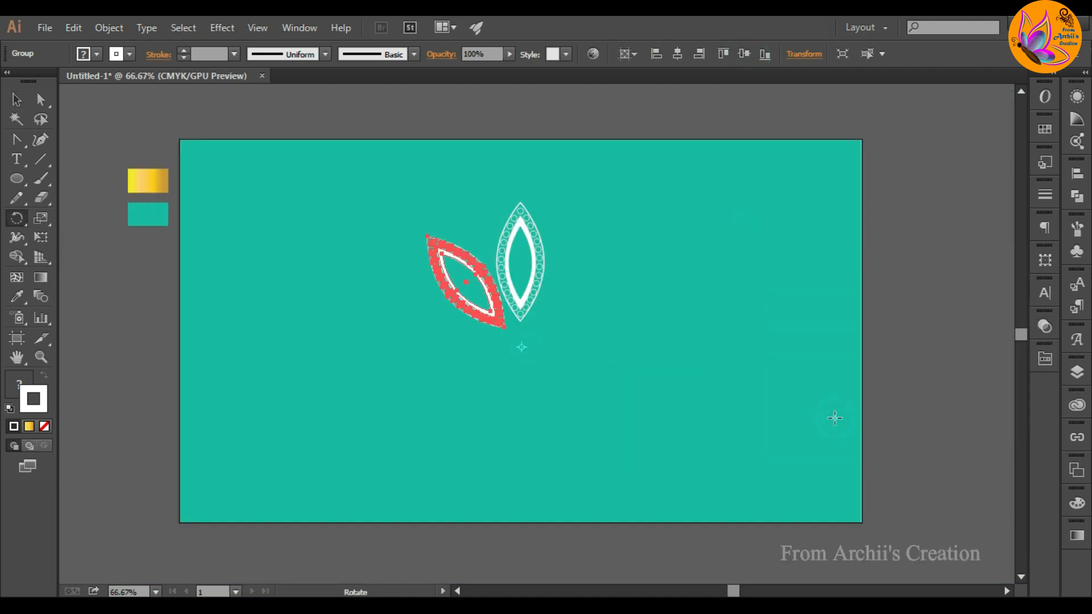
Repeat the rotated copy seven more times to complete a nine-petal flower
key(ctrl+d)
key(ctrl+d)
key(ctrl+d)
key(ctrl+d)
key(ctrl+d)
key(ctrl+d)
key(ctrl+d)
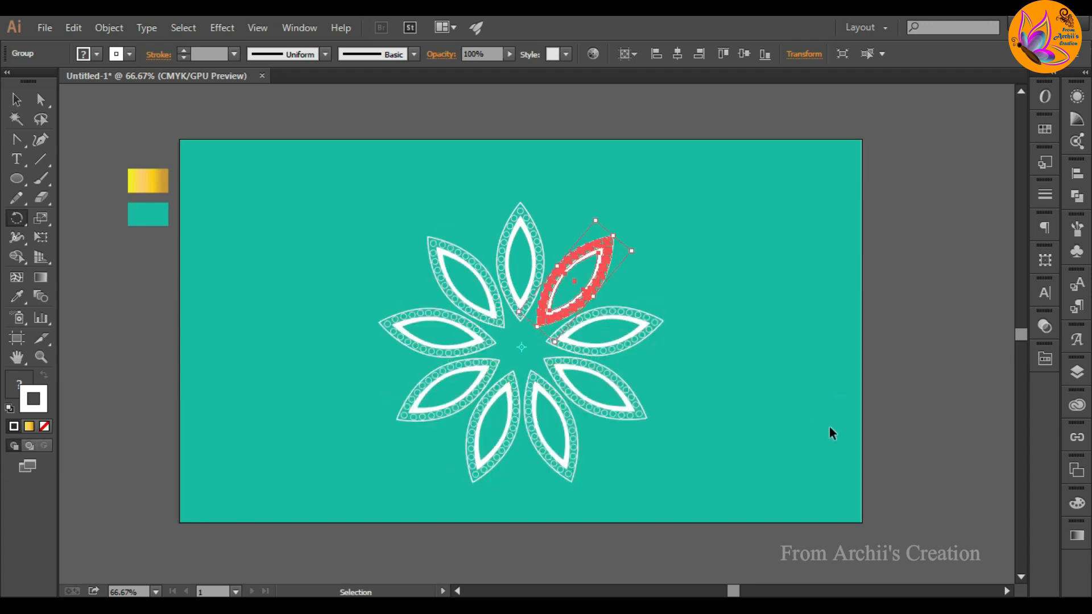
click(16, 100)
click(77, 219)
Draw an unfilled circle with a white 1 pt stroke in the open centre of the flower
click(18, 178)
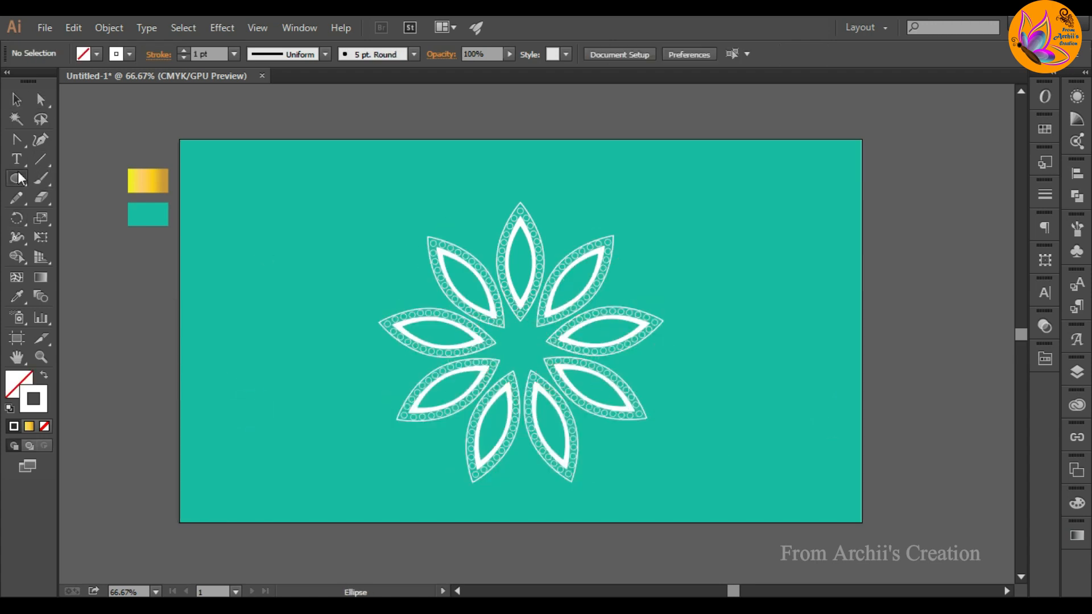
key(ctrl+plus)
key(ctrl+plus)
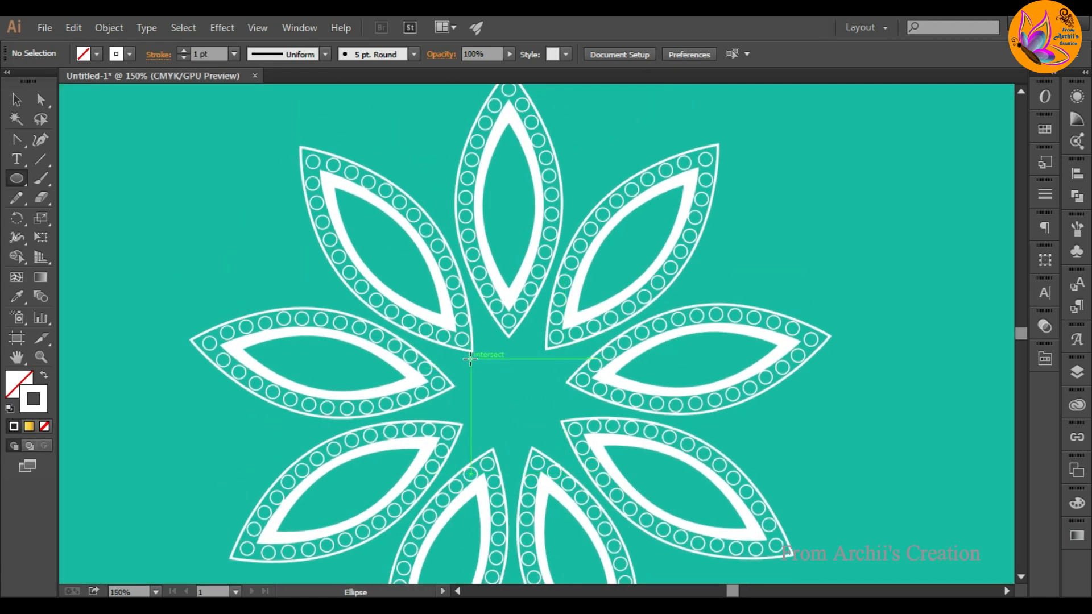
drag(469, 358, 559, 451)
key(v)
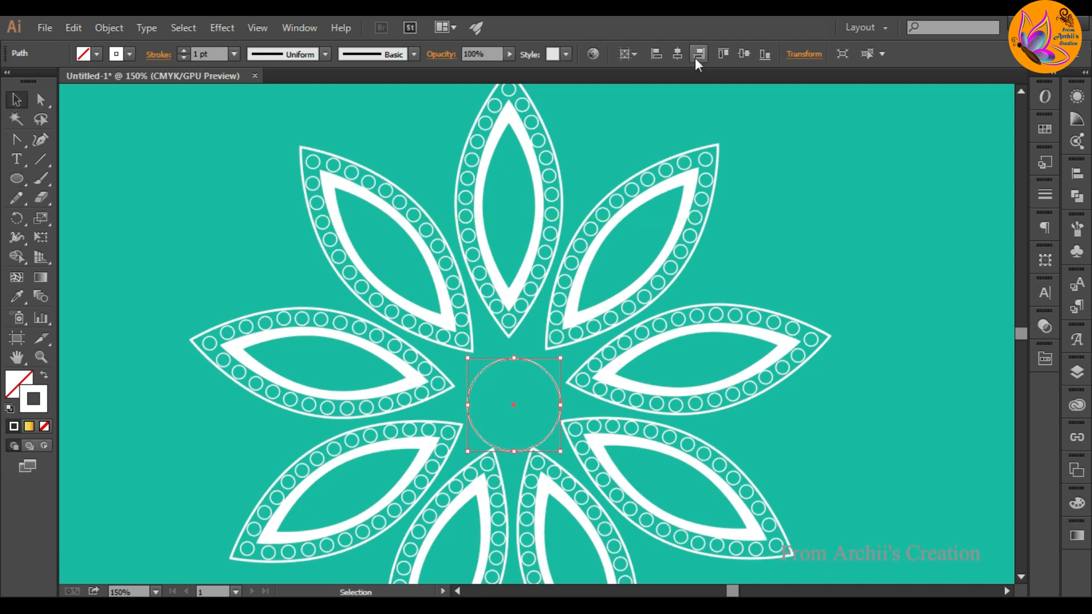
Centre the circle on the artboard and move it clear of the flower to the right
click(677, 54)
click(742, 54)
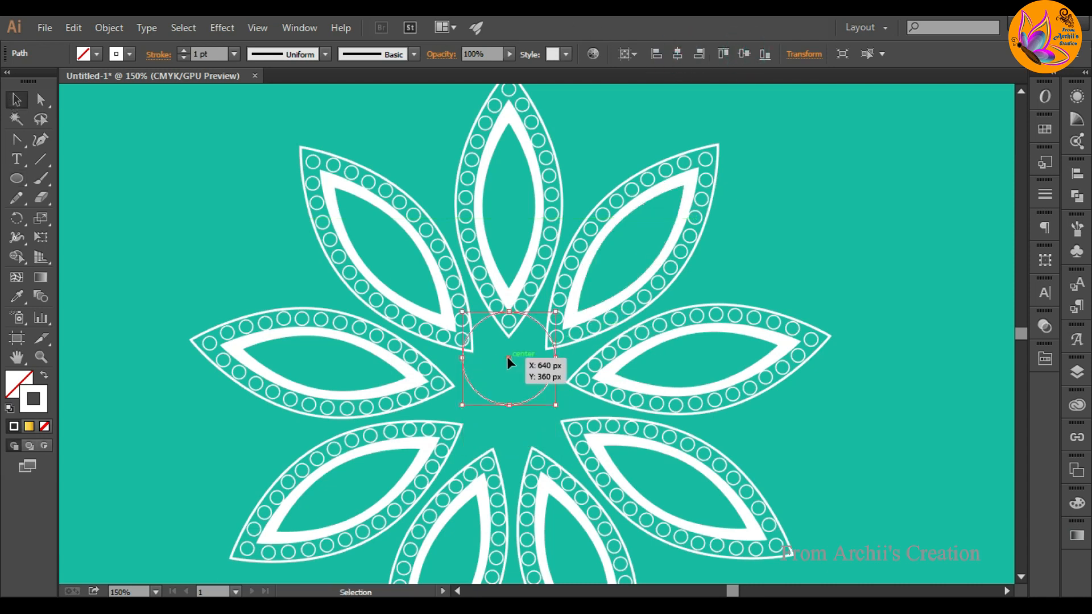
drag(506, 357, 972, 319)
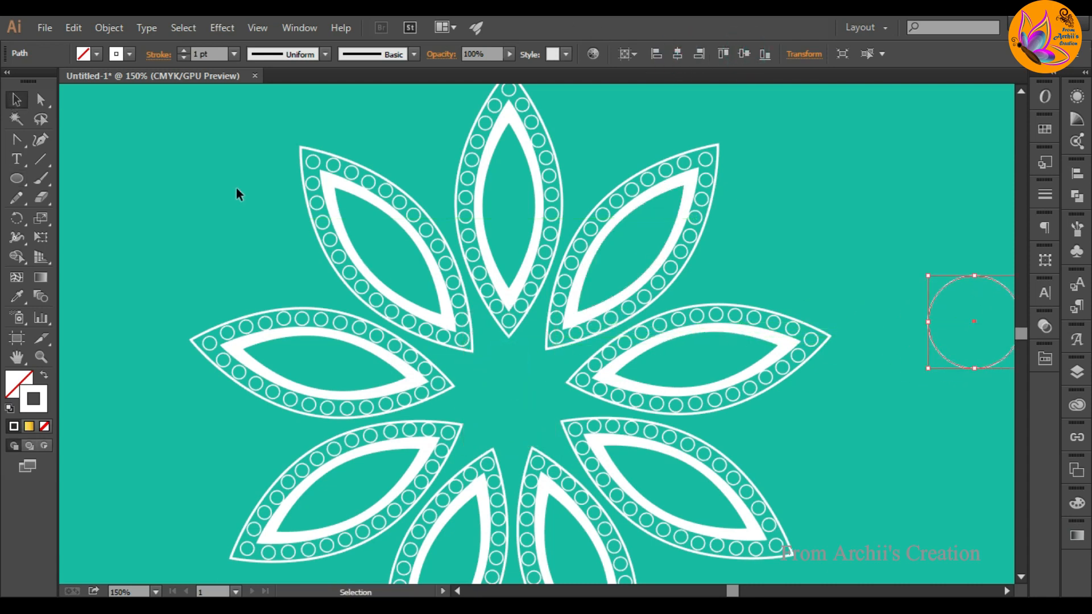
Group the nine petals and centre the group horizontally and vertically on the artboard
drag(736, 539, 737, 540)
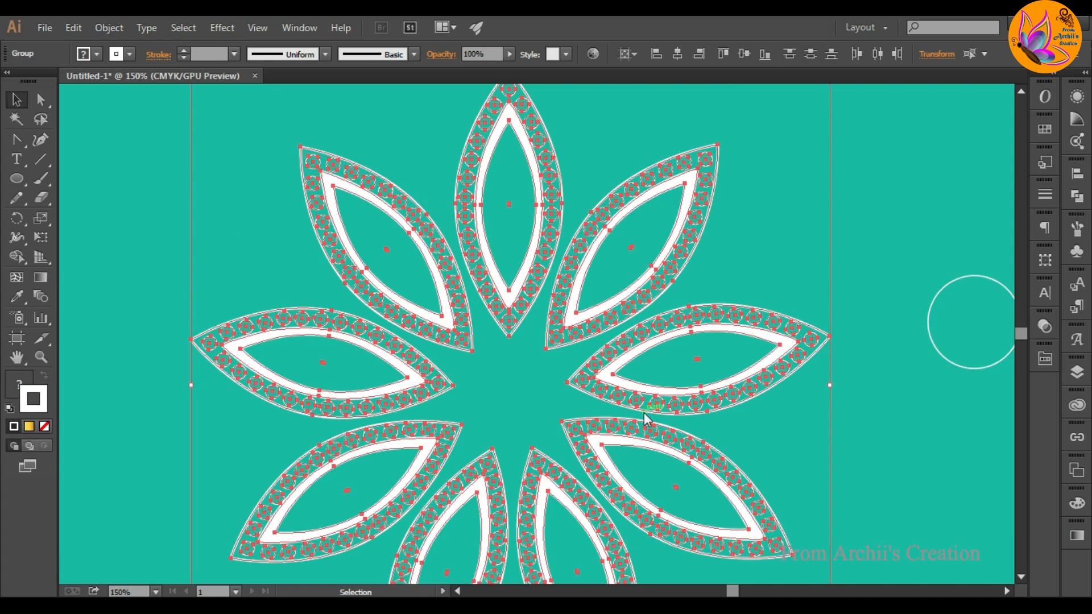
right_click(641, 414)
click(699, 488)
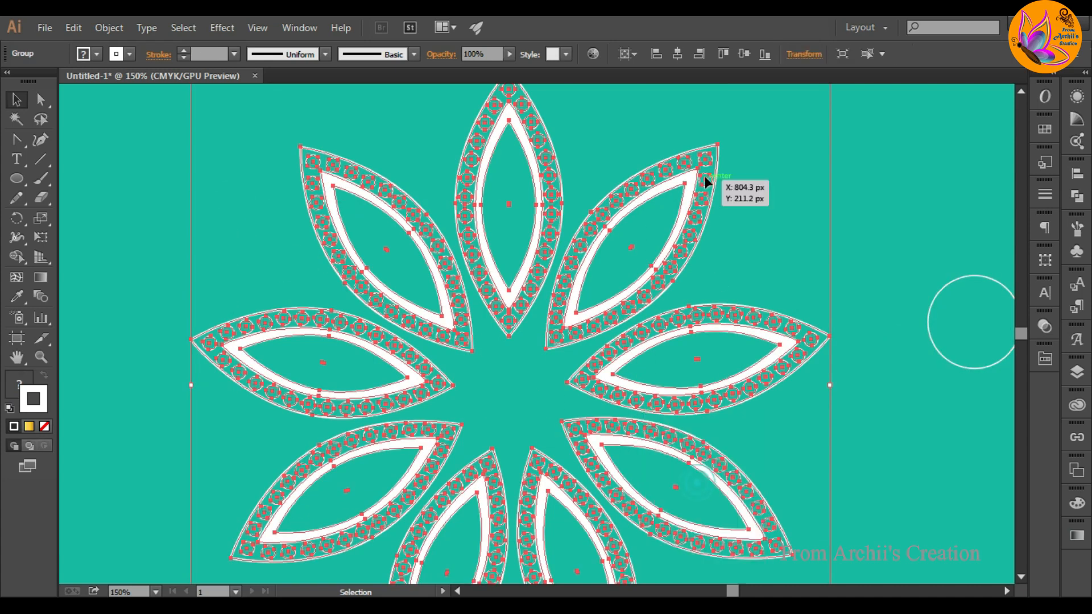
click(678, 54)
click(743, 54)
Centre the circle in the flower, enlarge it to meet the petals' inner tips, and give it a 4 pt stroke
click(929, 331)
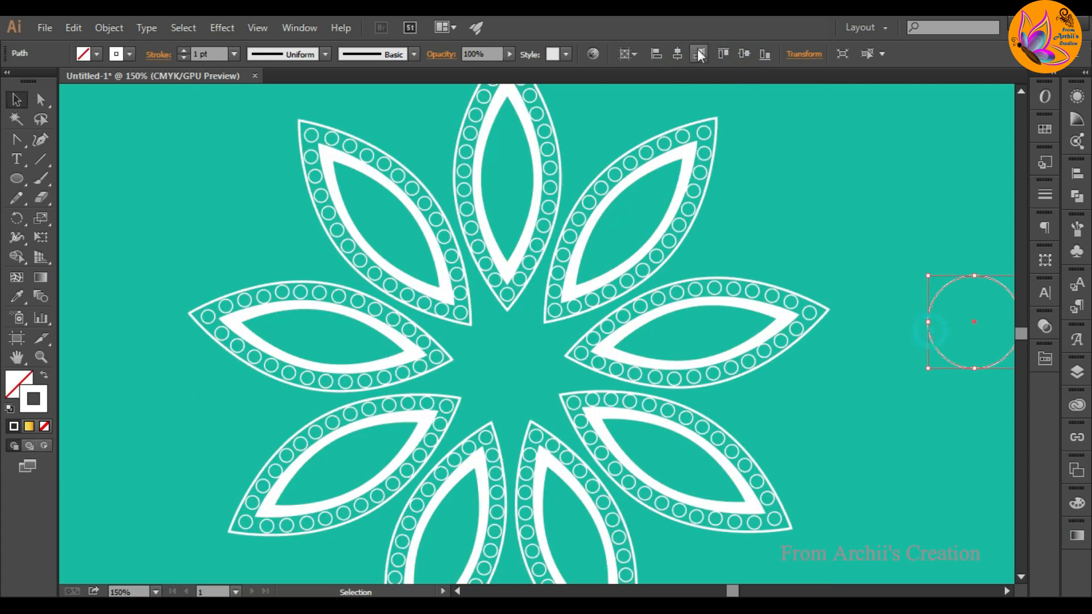
click(699, 54)
click(744, 53)
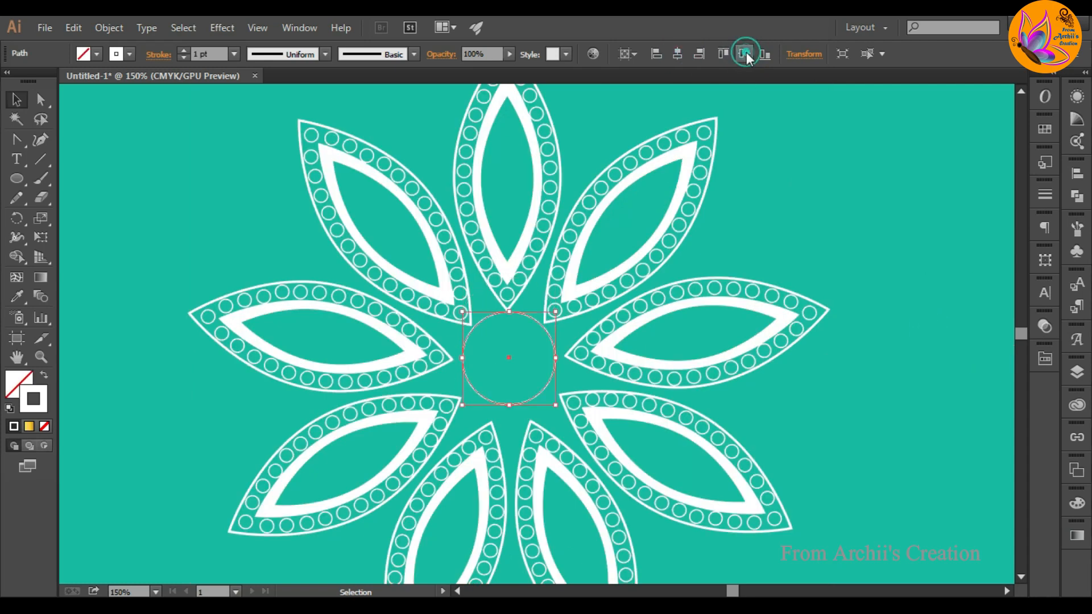
click(183, 51)
click(183, 51)
click(184, 50)
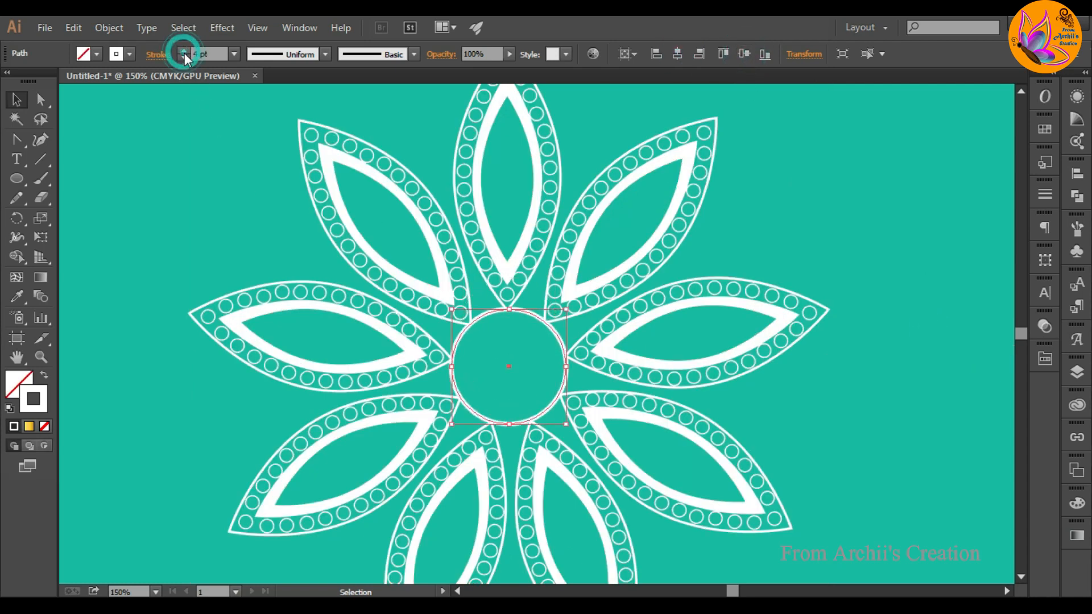
click(937, 463)
Draw a closed, upright parallelogram with the Pen tool in the gap between the top petal and the upper-left petal
key(p)
scroll(210, 236, up, 3)
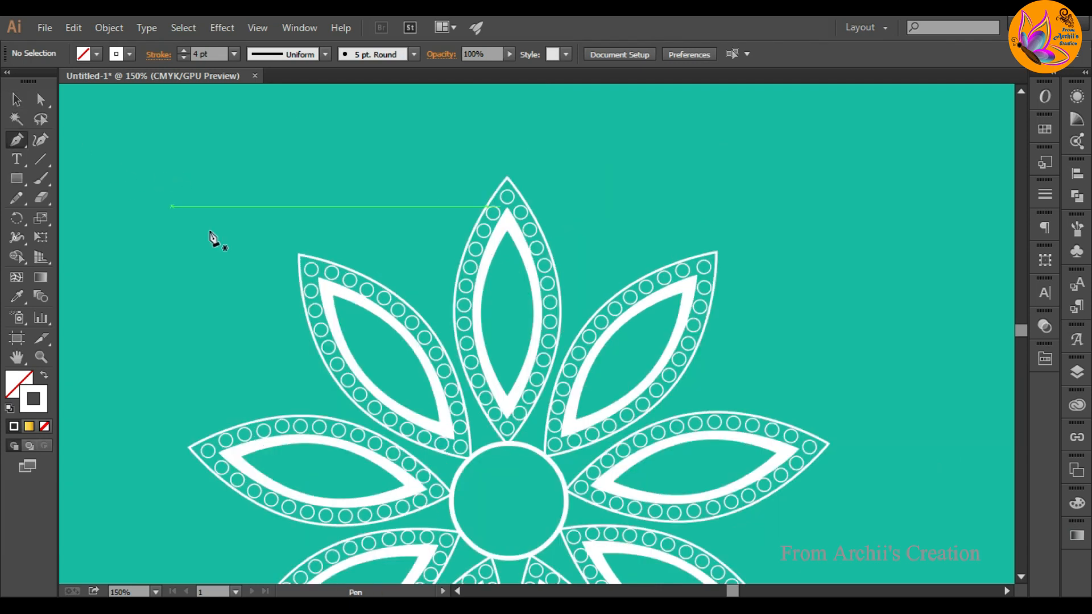
click(408, 291)
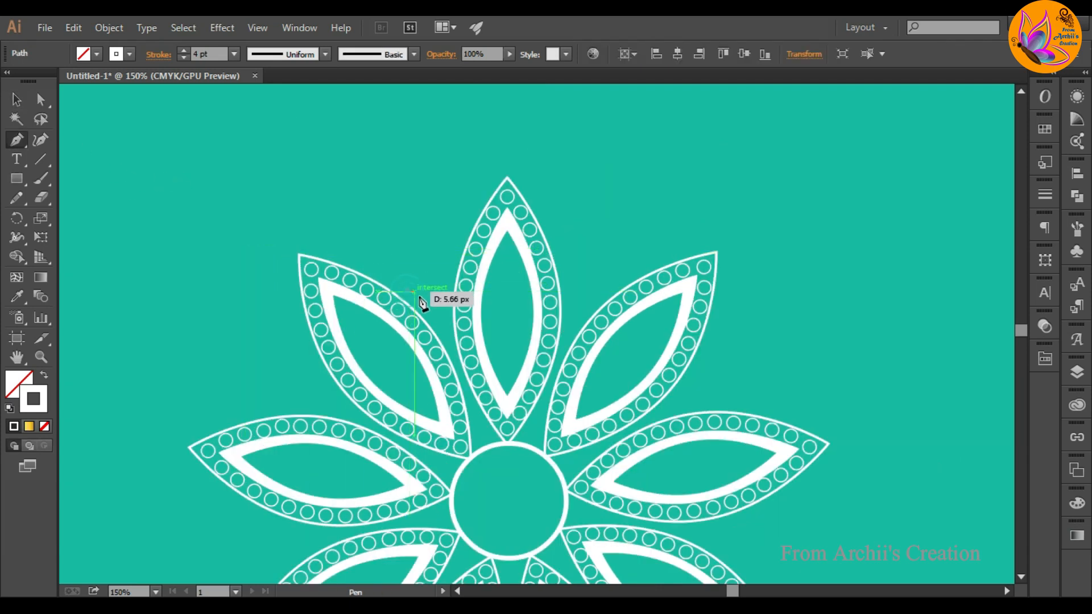
click(447, 339)
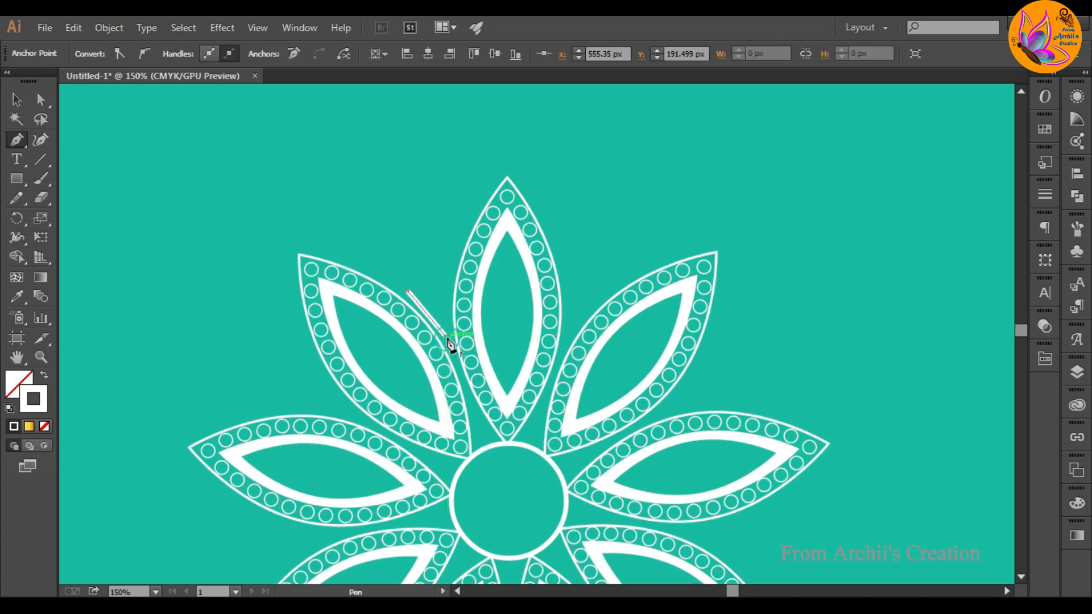
click(447, 280)
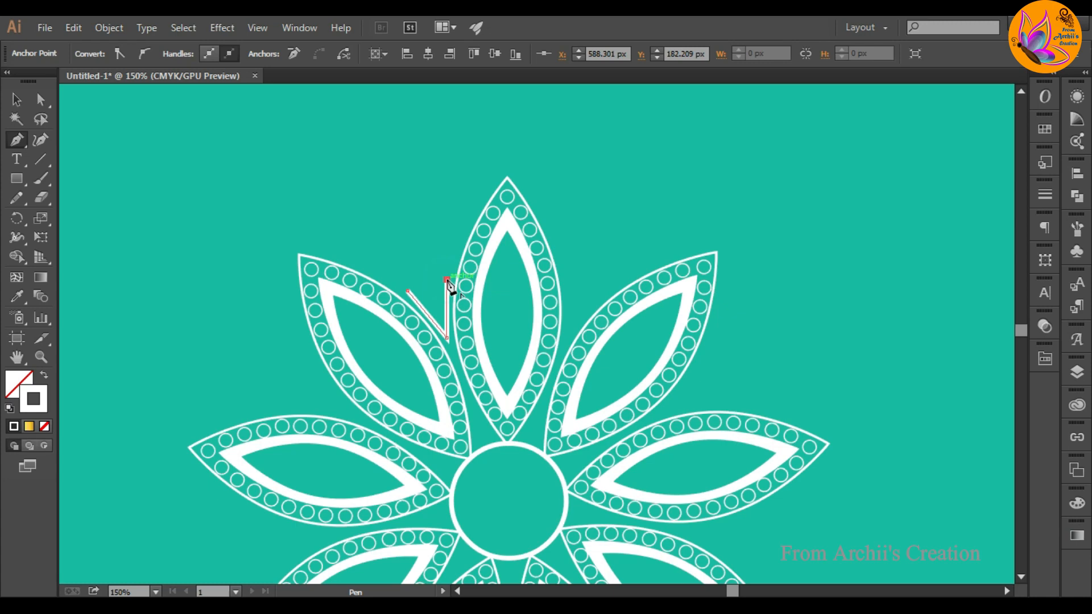
click(408, 234)
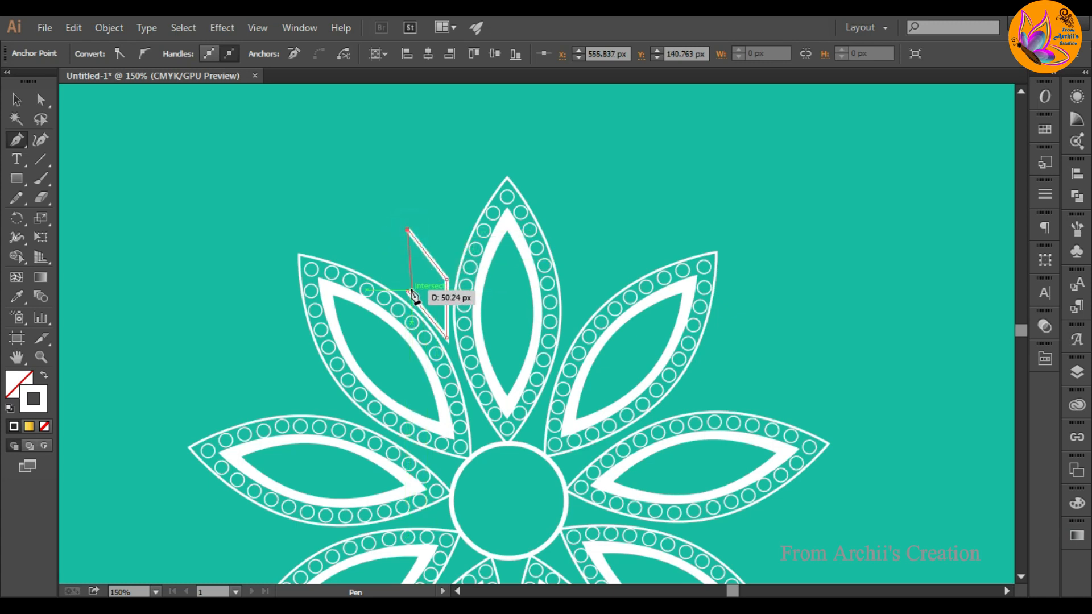
click(408, 291)
click(16, 99)
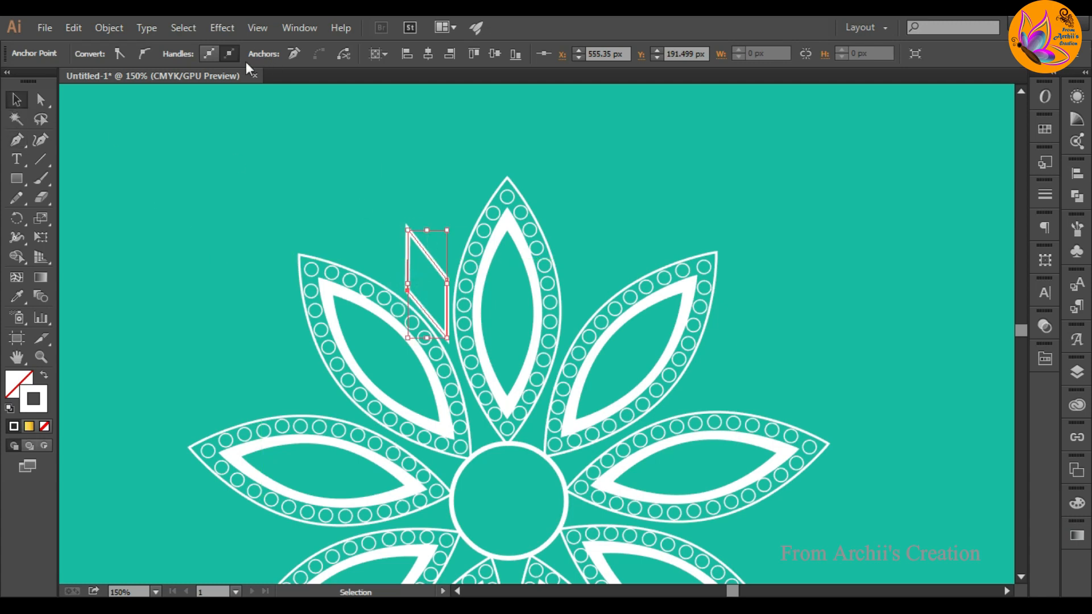
Set the parallelogram's stroke weight to 2 pt
click(278, 172)
click(427, 251)
click(183, 57)
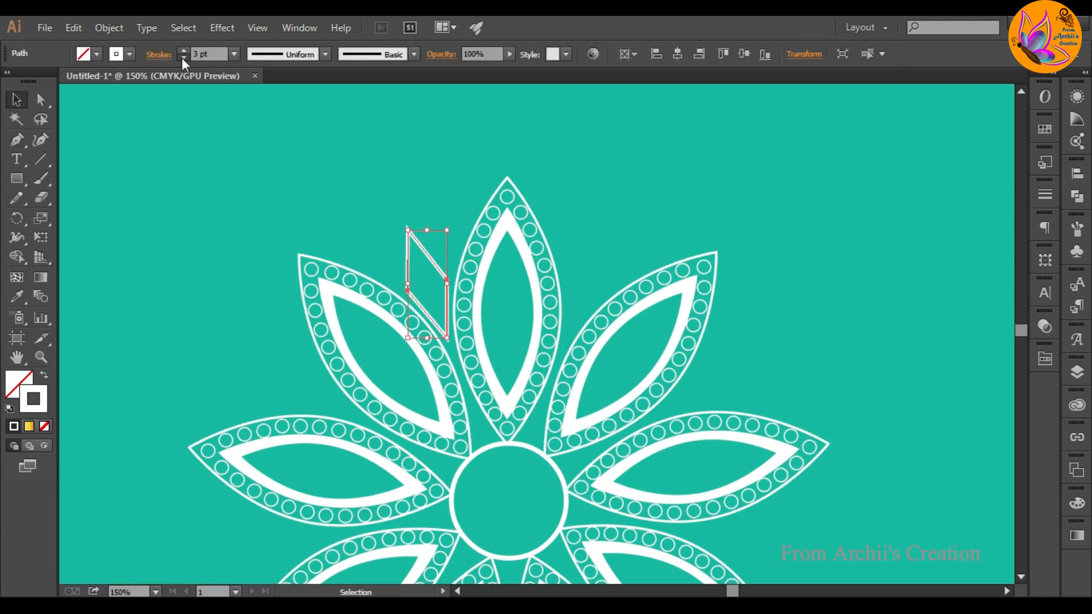
click(183, 58)
click(183, 58)
click(182, 50)
Draw a closed pointed band with the Pen tool above and around the parallelogram, ending on the edges of the two neighbouring petals
key(p)
click(401, 296)
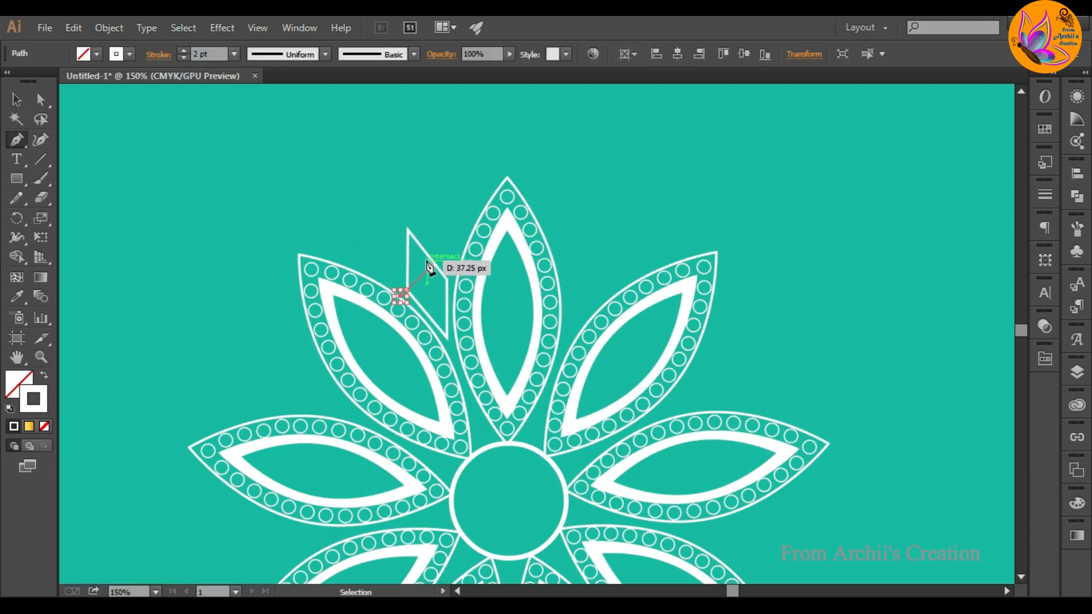
key(ctrl+plus)
key(ctrl+plus)
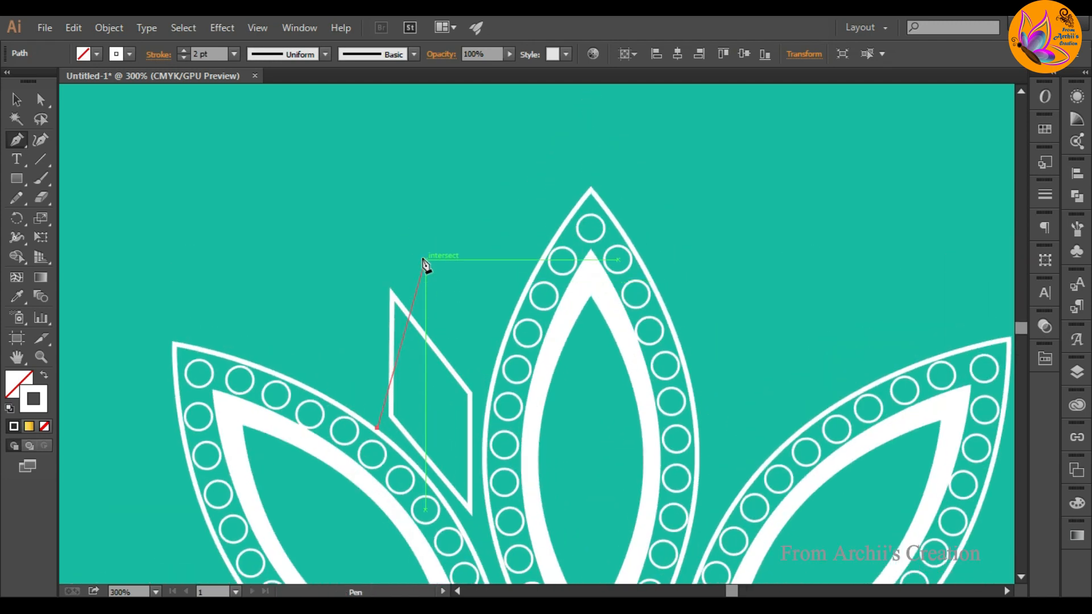
click(380, 253)
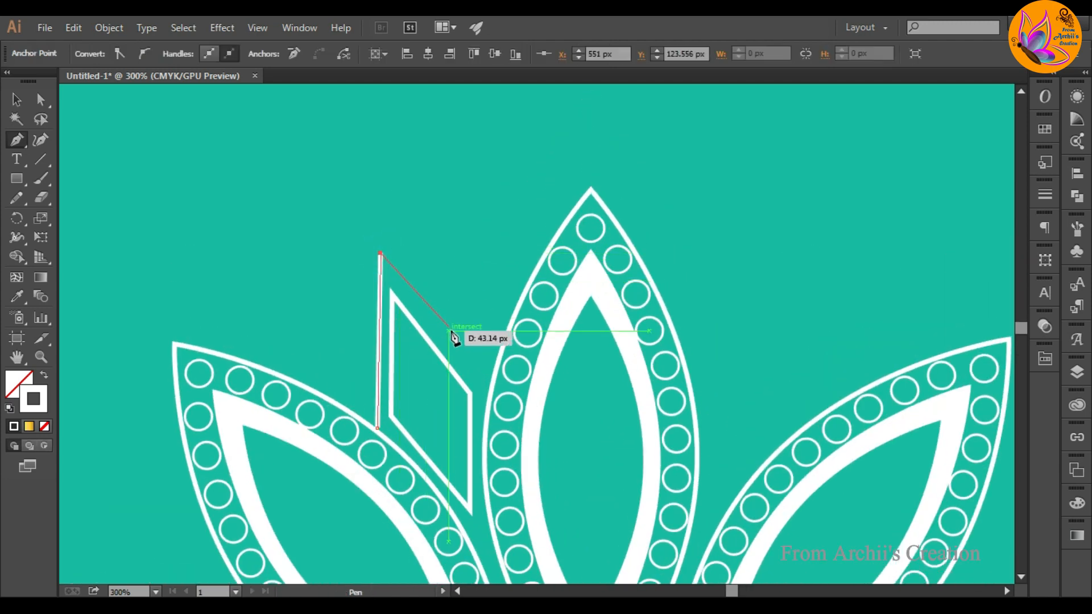
click(490, 388)
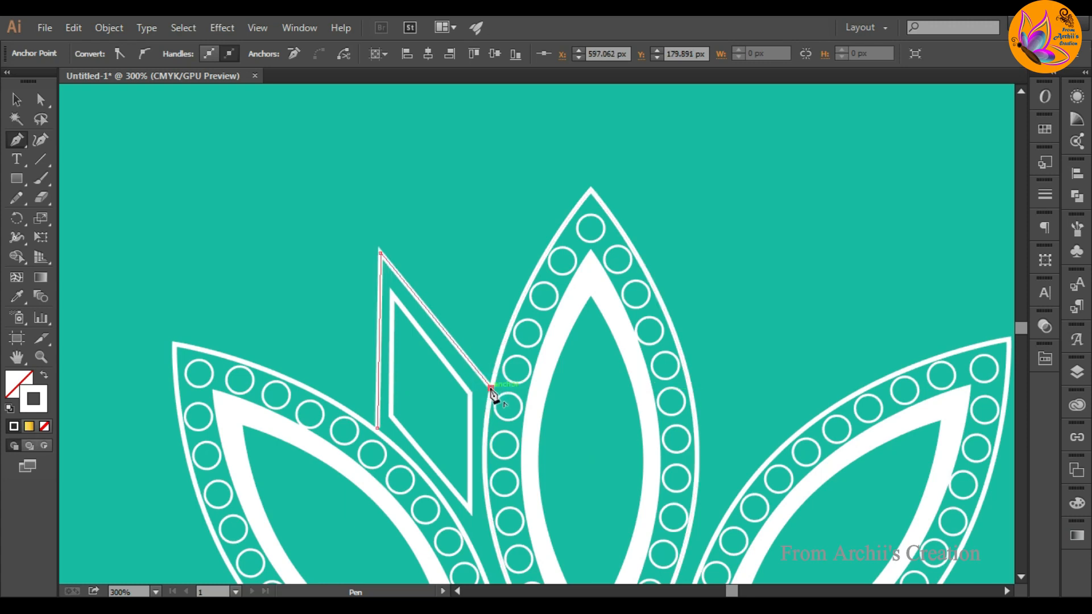
click(499, 355)
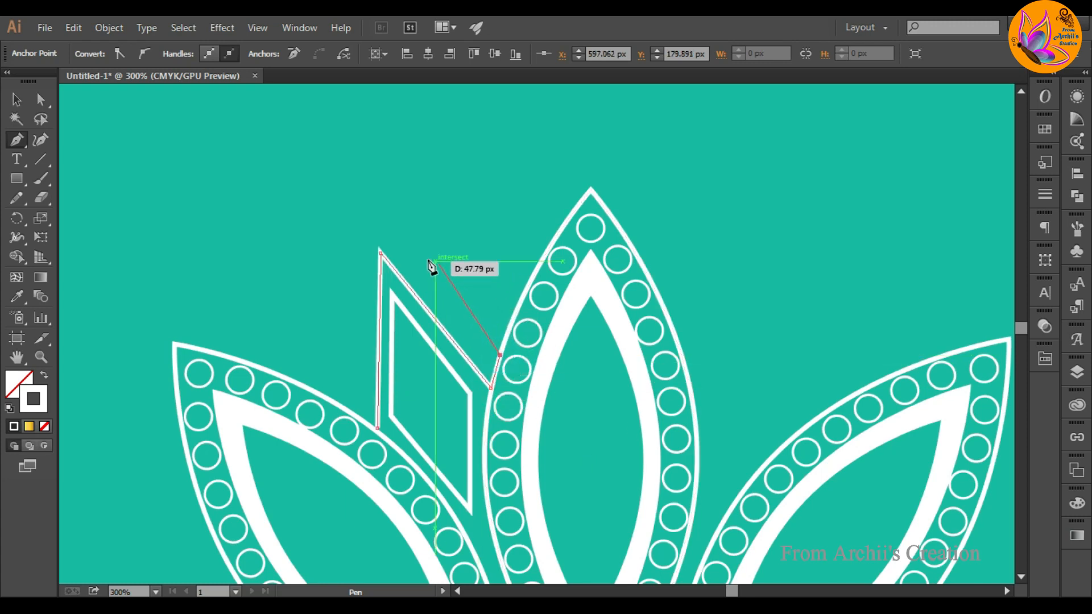
click(364, 180)
click(377, 427)
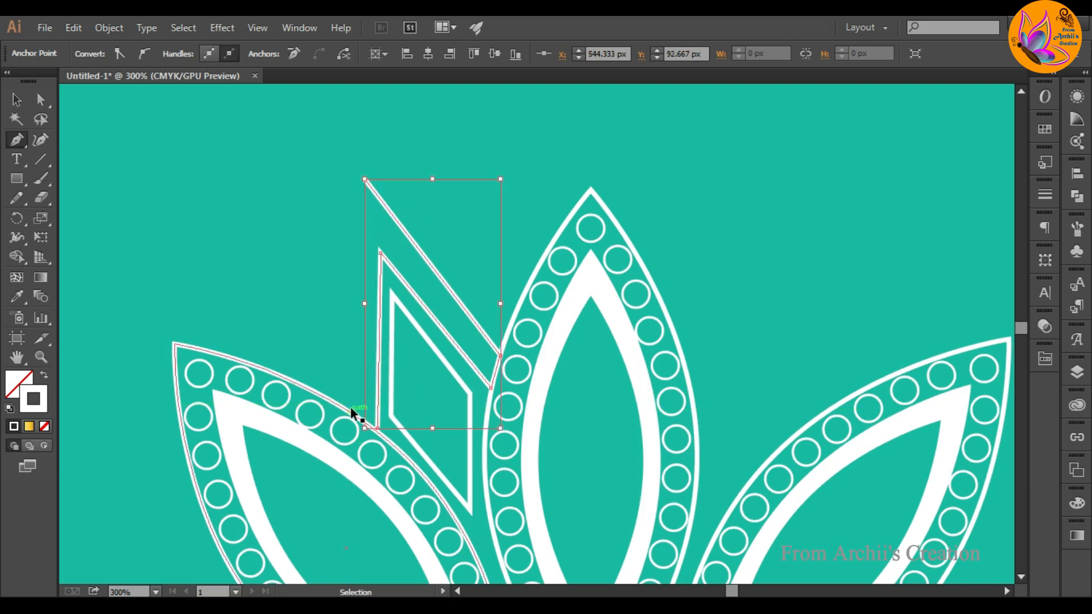
click(359, 183)
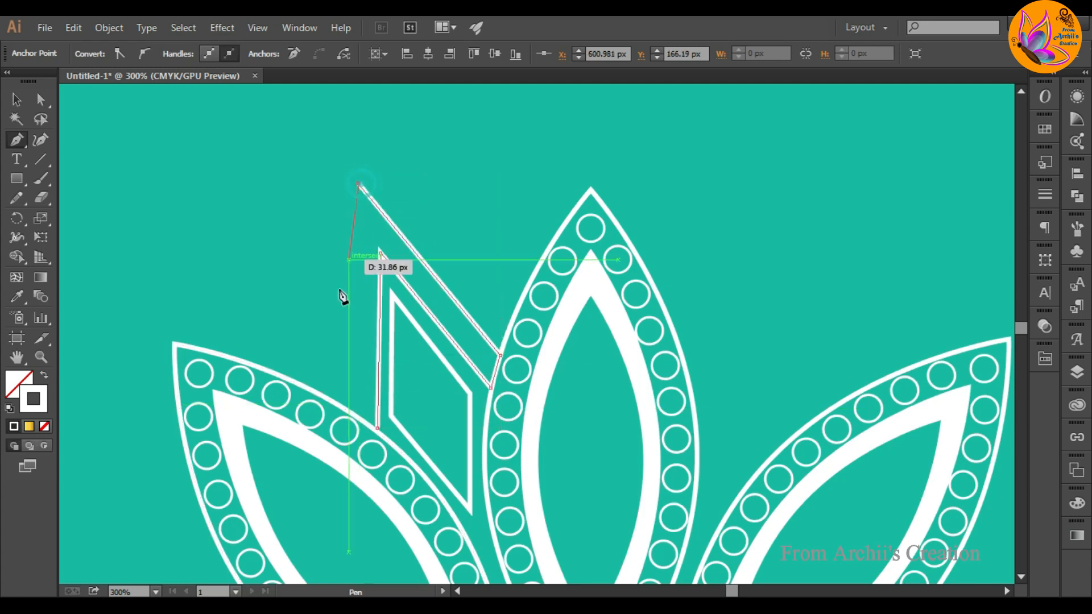
click(348, 410)
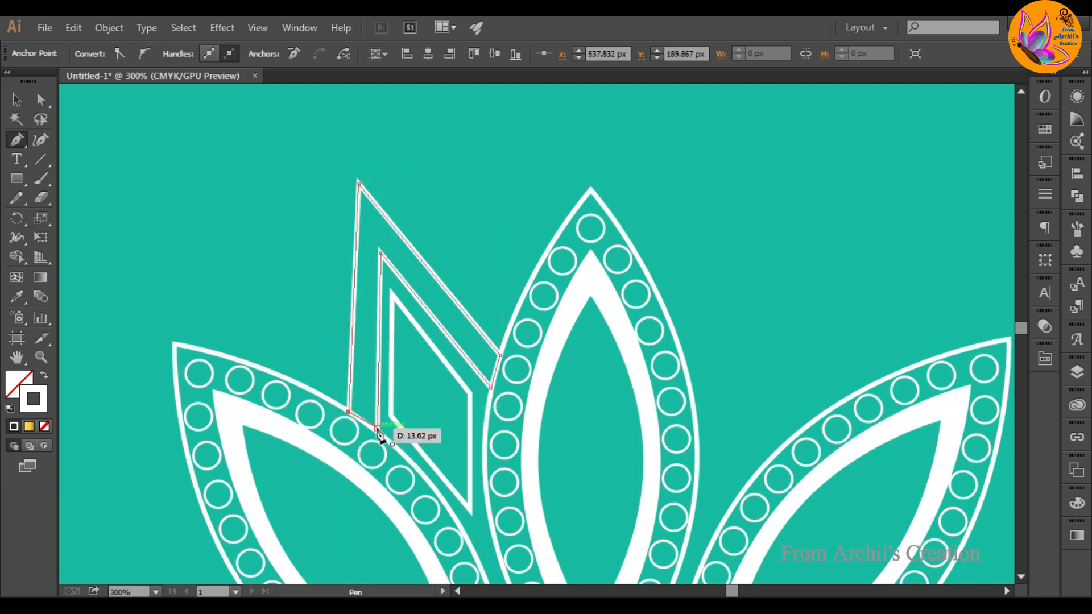
click(377, 428)
click(17, 100)
click(136, 199)
Duplicate the parallelogram, scale the copy down and place it inside the original
drag(440, 293, 286, 157)
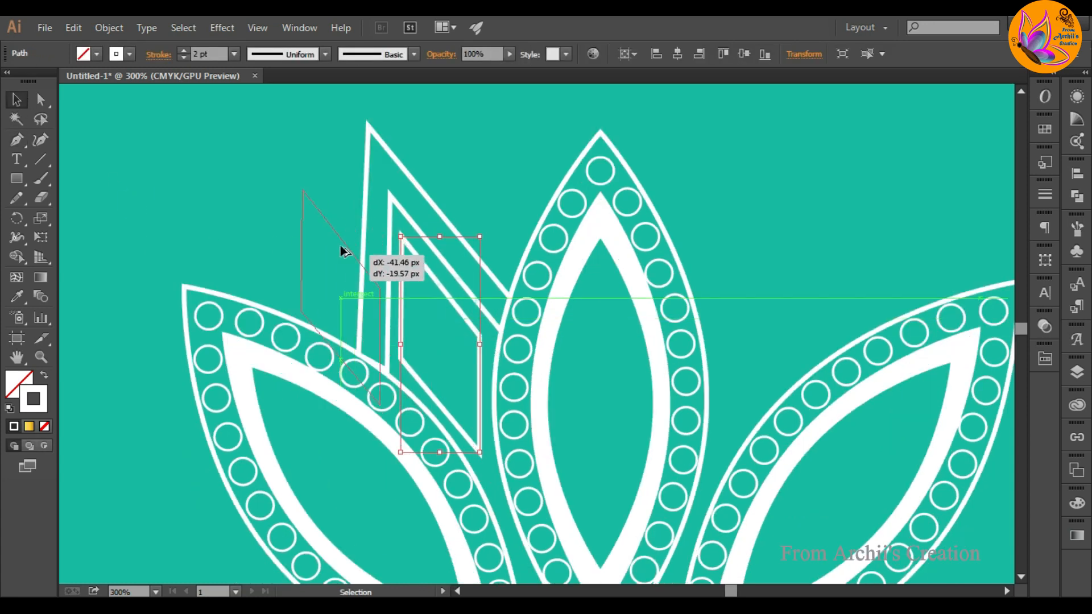
scroll(295, 264, up, 2)
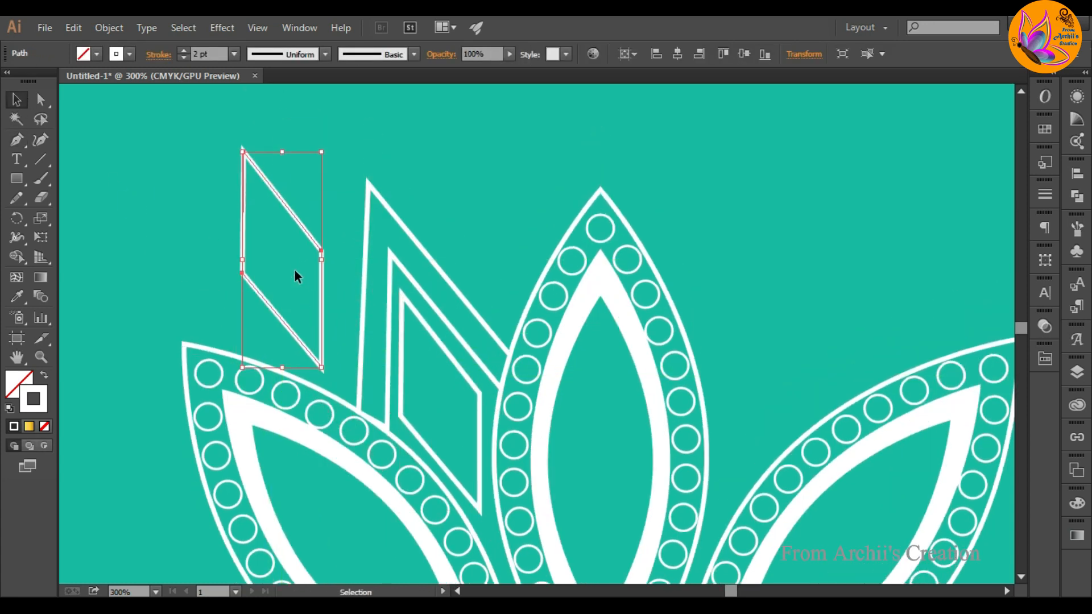
key(ctrl+equal)
drag(292, 410, 267, 329)
click(302, 320)
drag(260, 285, 486, 511)
click(540, 264)
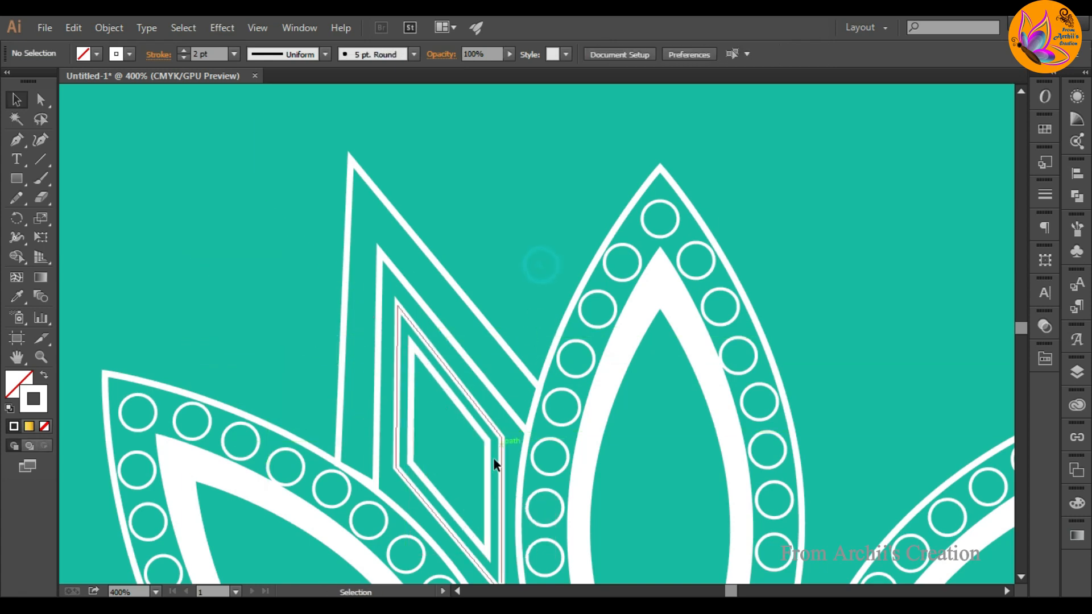
Set the inner parallelogram's stroke to 1 pt, then shrink it slightly and recentre it within the outer one
click(488, 465)
click(184, 58)
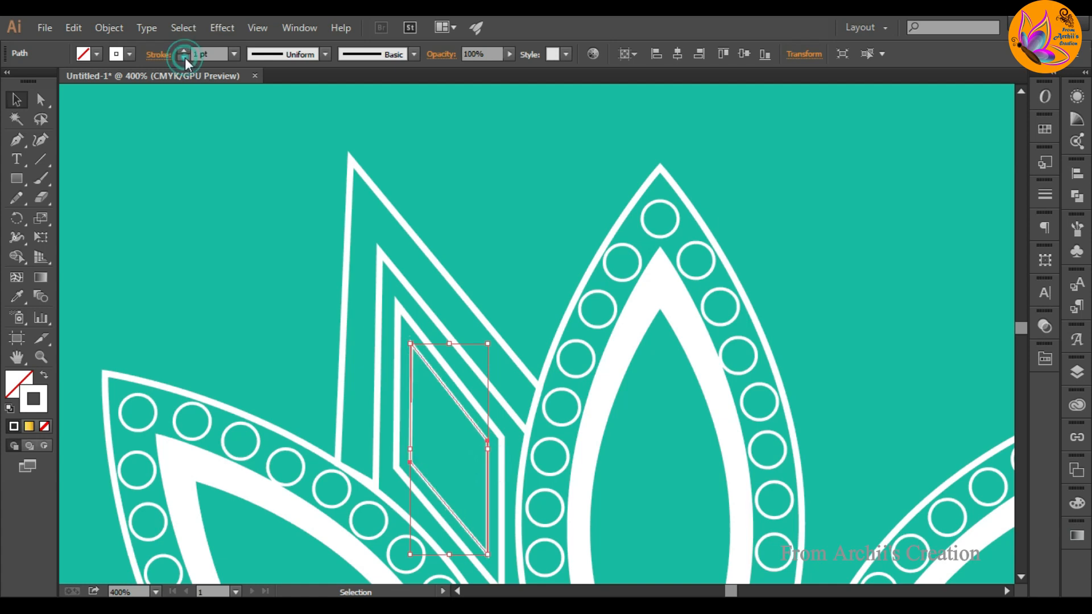
click(205, 257)
click(488, 444)
drag(487, 555, 482, 537)
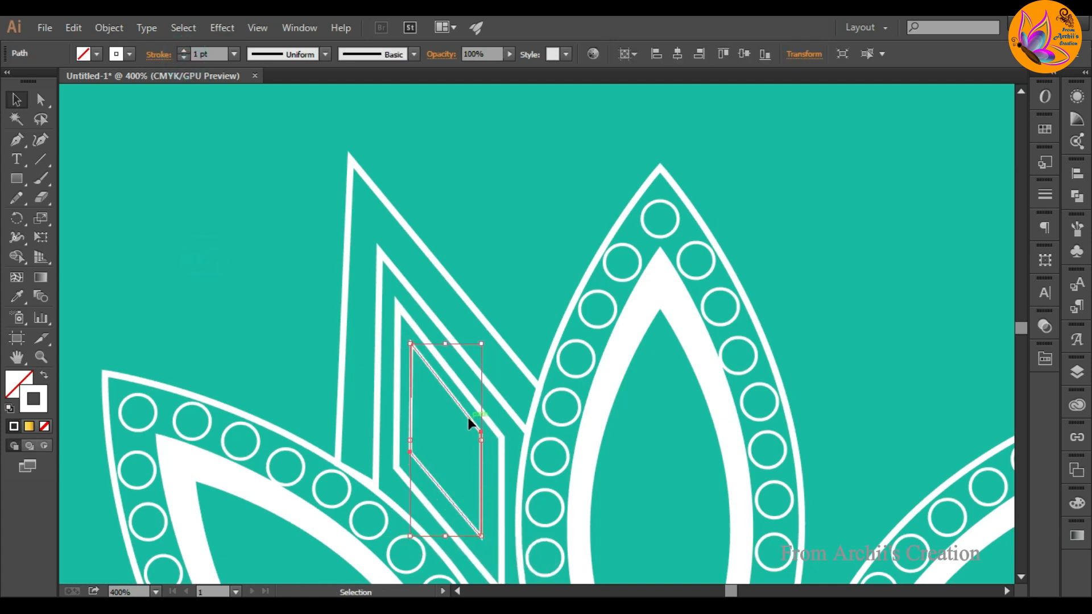
drag(468, 418, 472, 429)
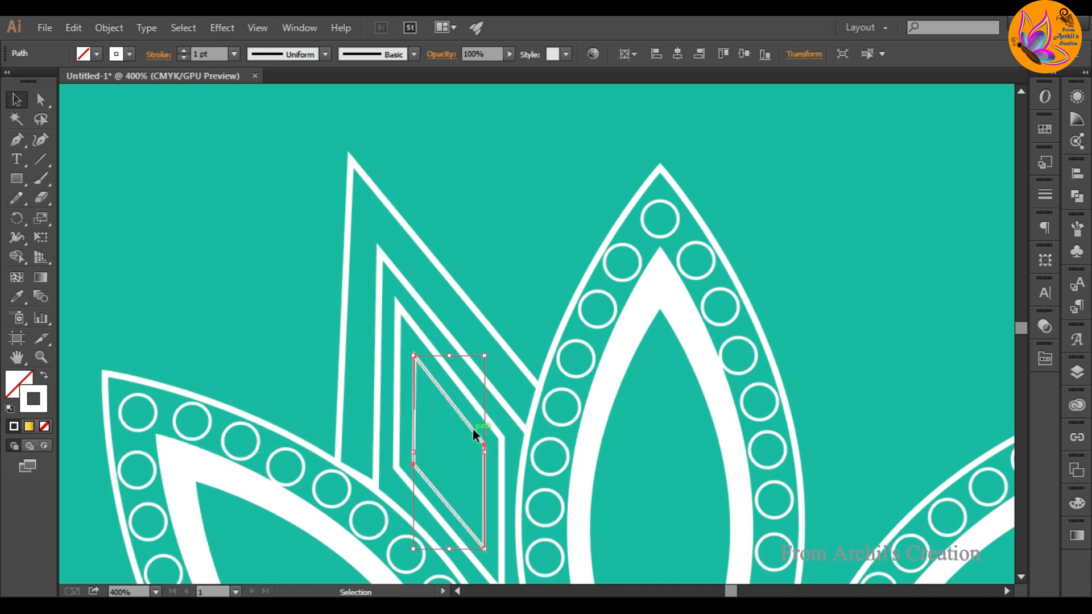
click(535, 275)
Group the pointed band with the two nested parallelograms
alt+scroll(528, 292, down, 4)
alt+scroll(528, 292, up, 2)
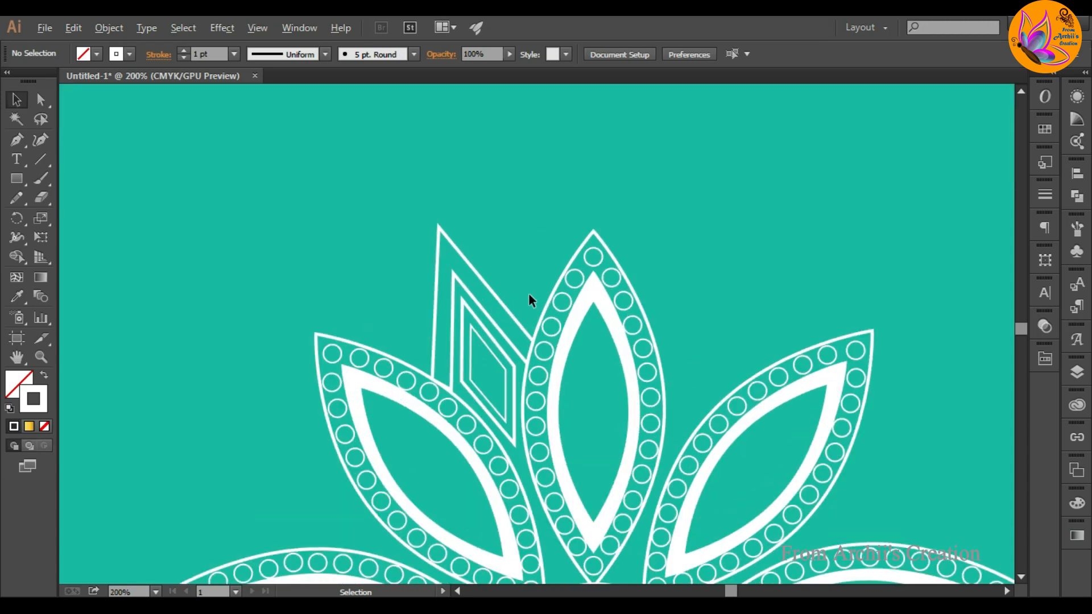
alt+scroll(528, 292, up, 3)
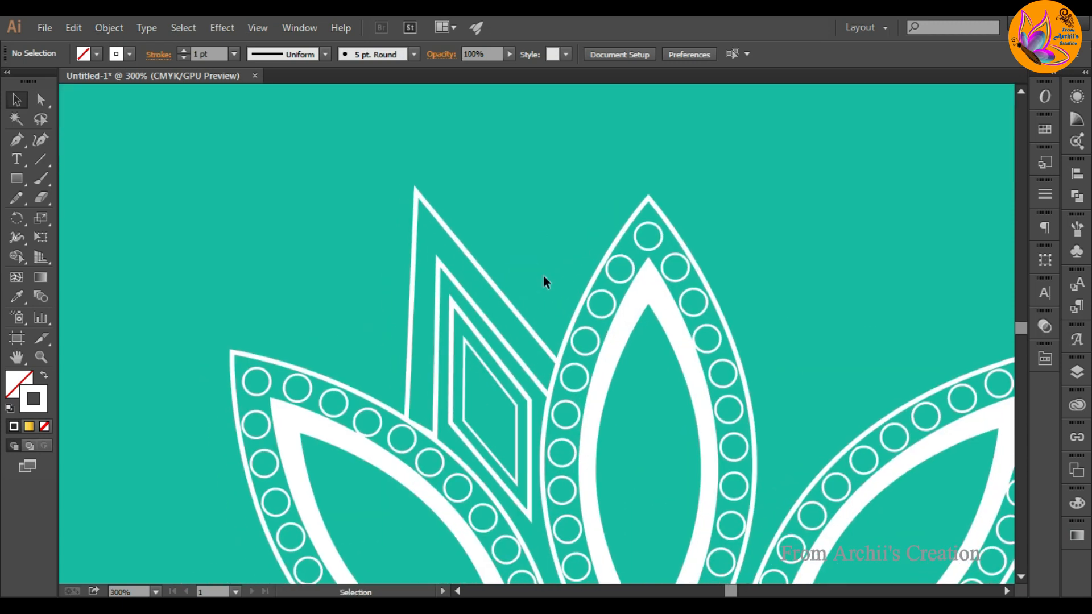
drag(489, 355, 488, 357)
alt+scroll(488, 357, down, 3)
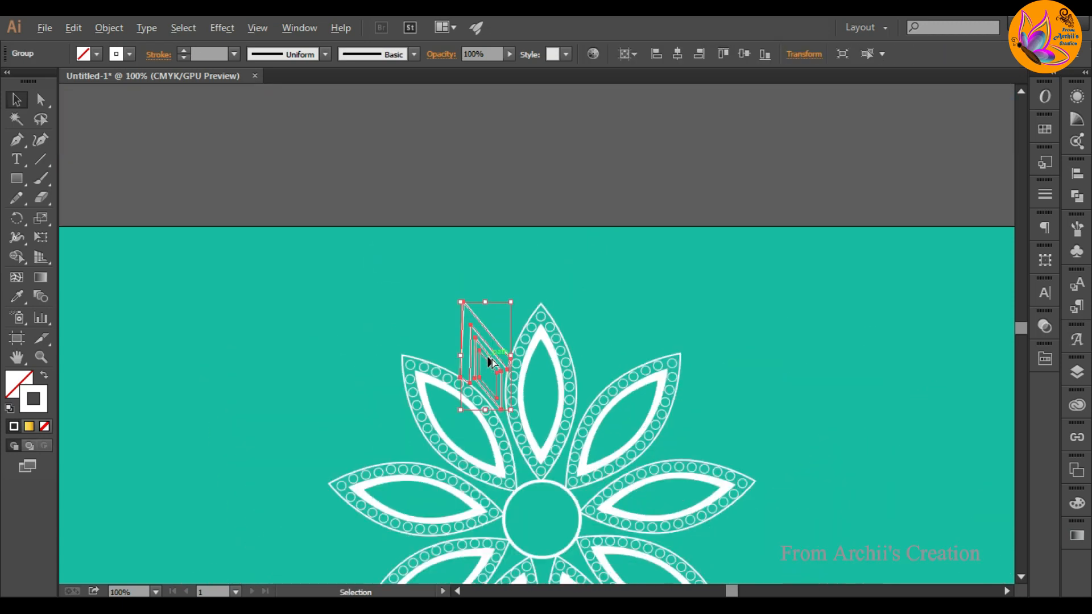
Make a rotated copy of the pointed group about the central circle's centre, placing it in the next gap between petals
click(22, 218)
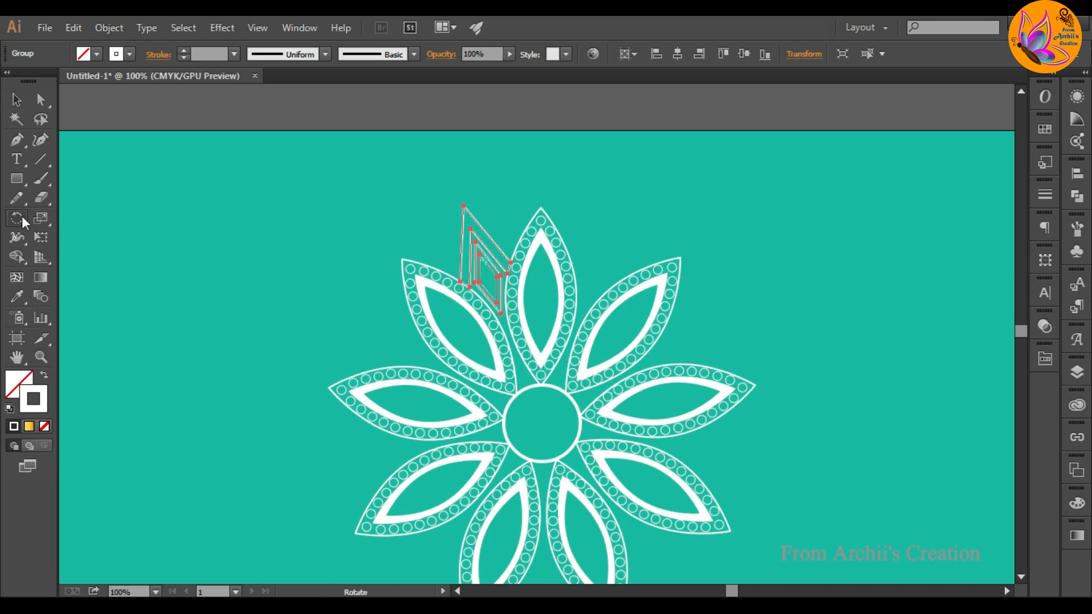
alt+click(542, 423)
click(821, 418)
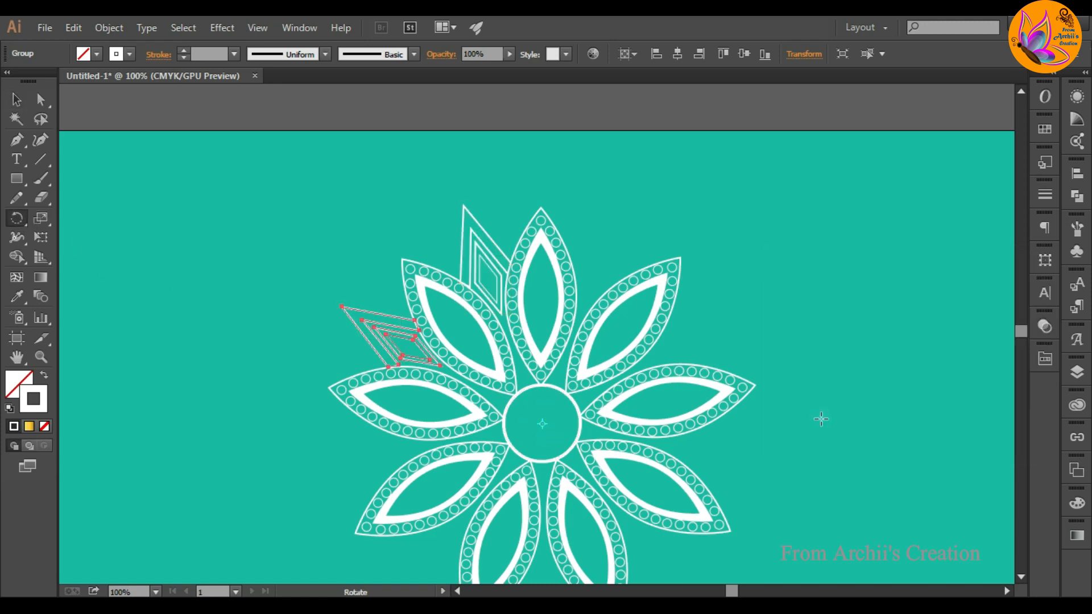
Repeat the rotated copy seven more times to fill all the remaining gaps between the petals
key(ctrl+d)
key(ctrl+d)
key(ctrl+d)
key(ctrl+d)
key(ctrl+d)
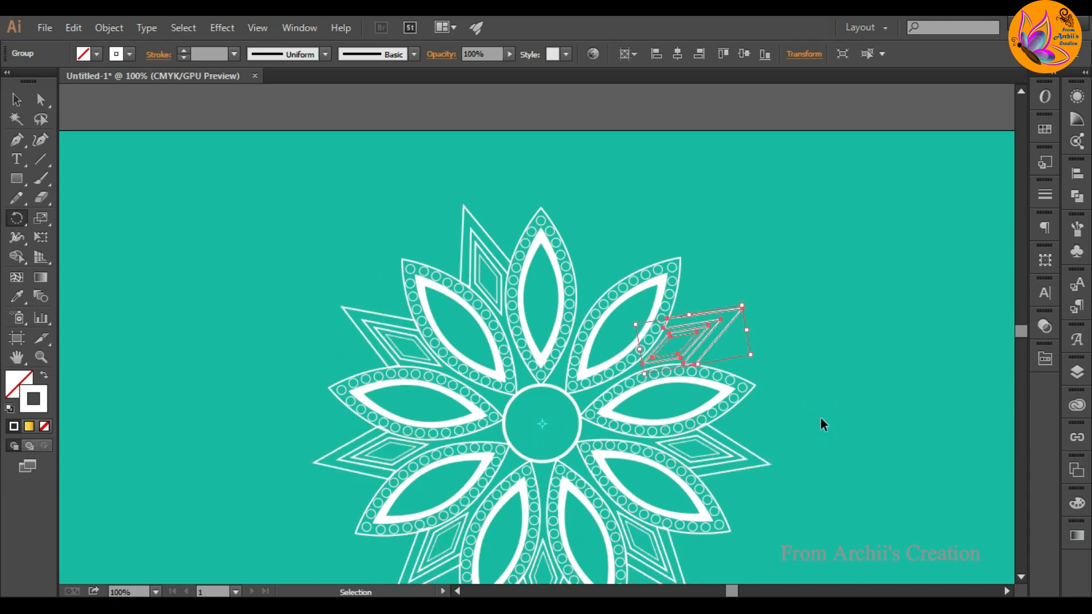
key(ctrl+d)
click(16, 99)
click(199, 238)
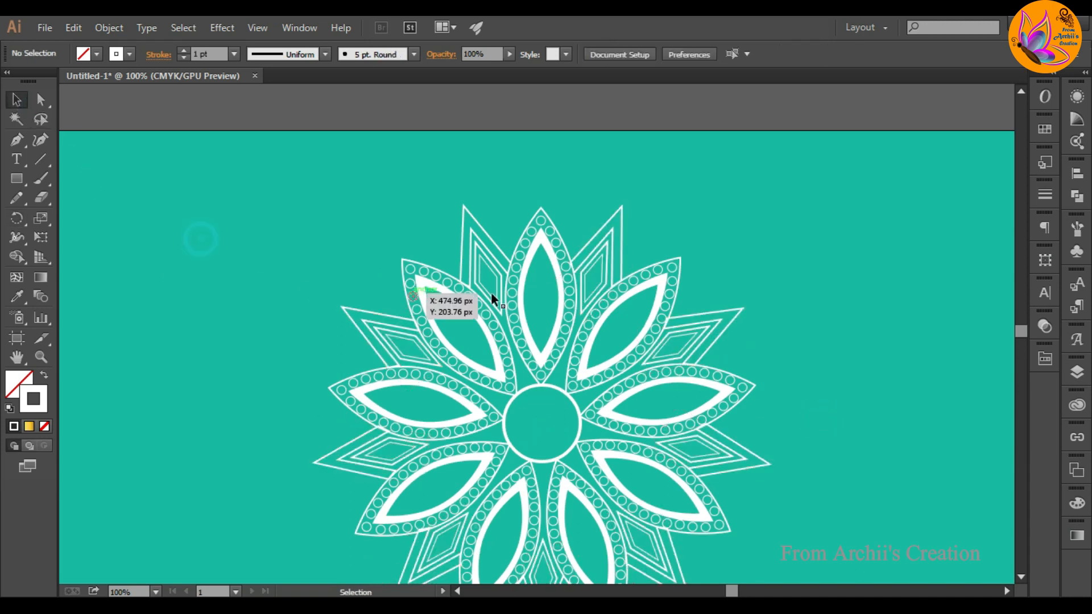
Select all of the mandala artwork, including the central circle, and group it
scroll(597, 301, down, 3)
key(ctrl+minus)
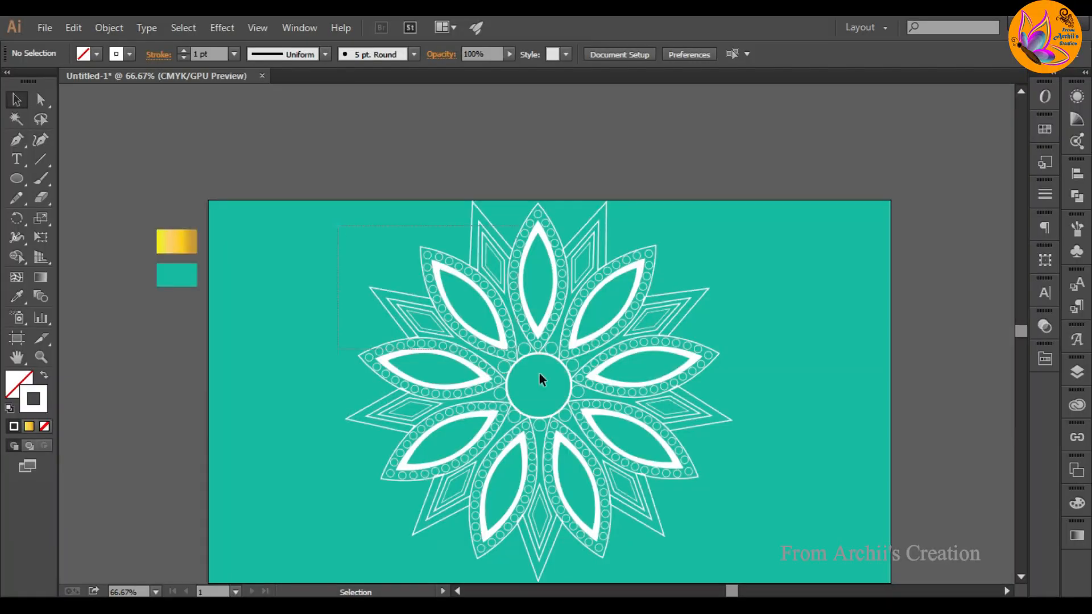
key(ctrl+a)
right_click(718, 402)
click(756, 478)
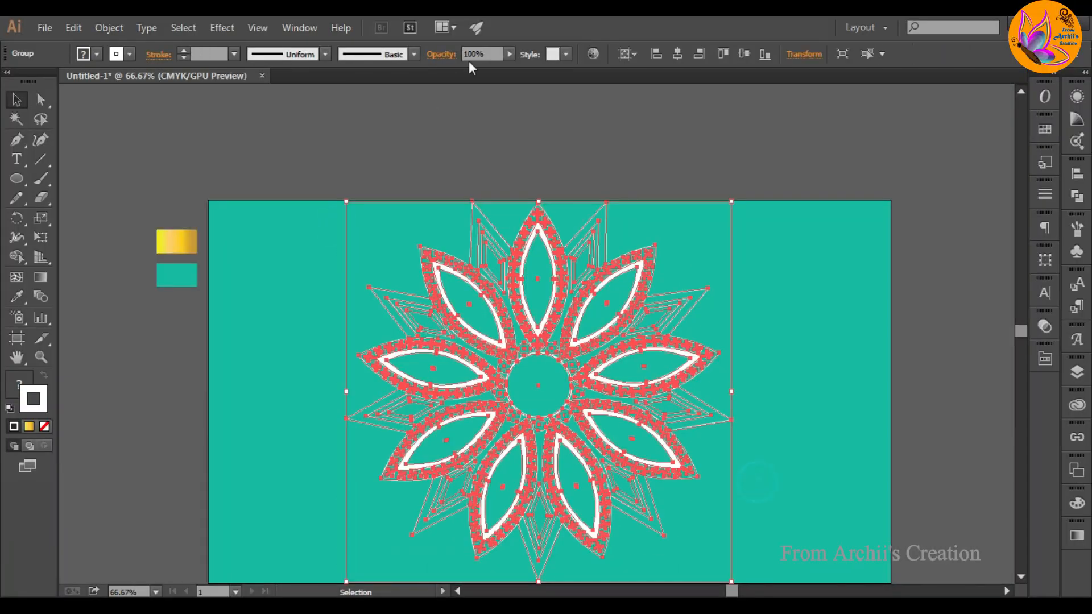
Lower the grouped mandala's opacity to 20%
drag(513, 66, 450, 71)
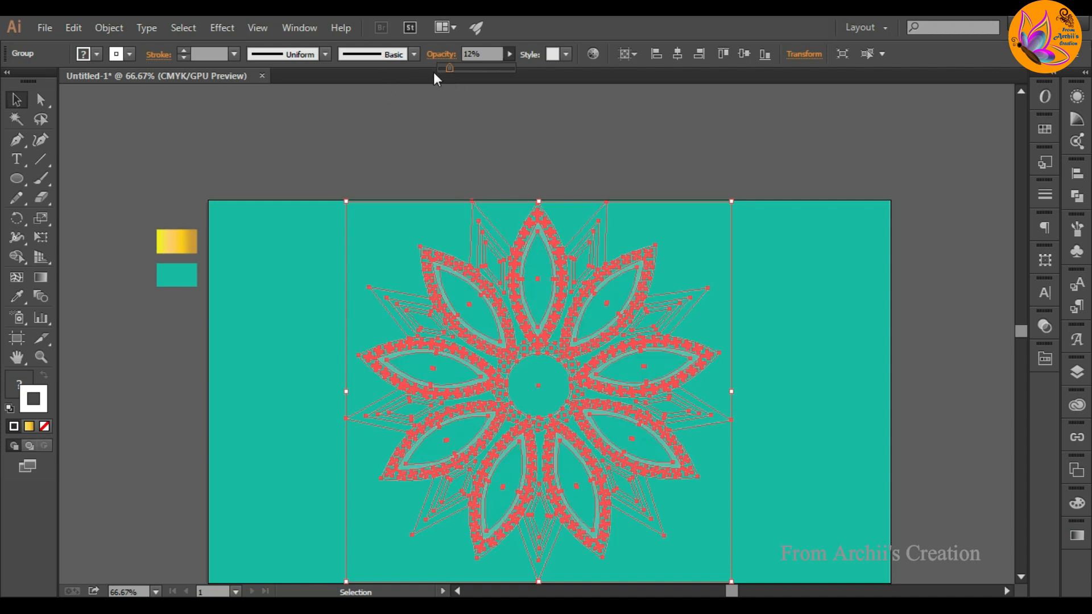
click(471, 146)
click(576, 419)
drag(453, 71, 454, 71)
click(326, 151)
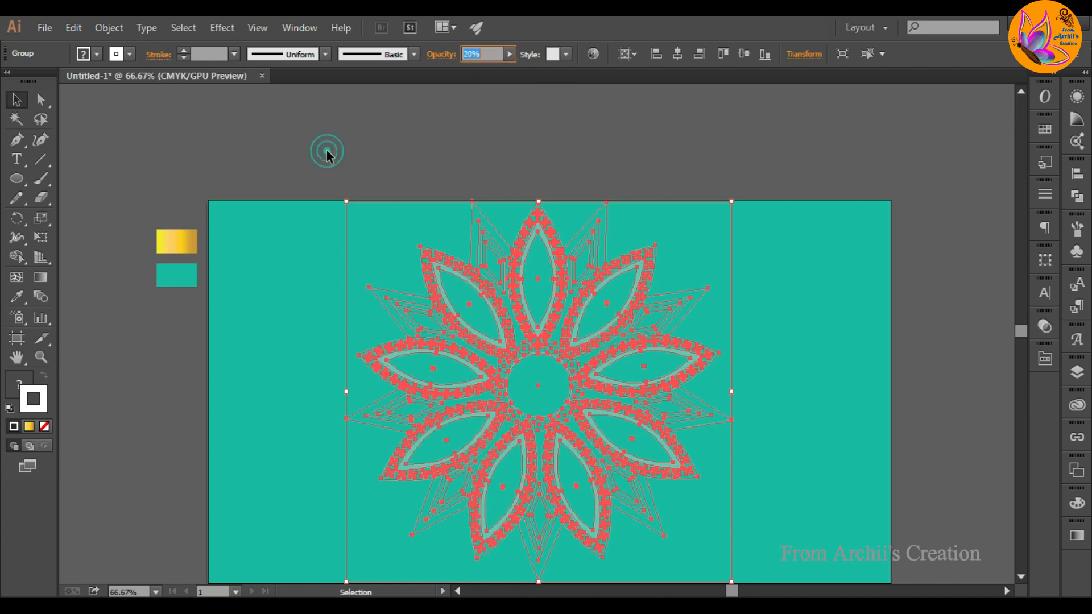
click(328, 155)
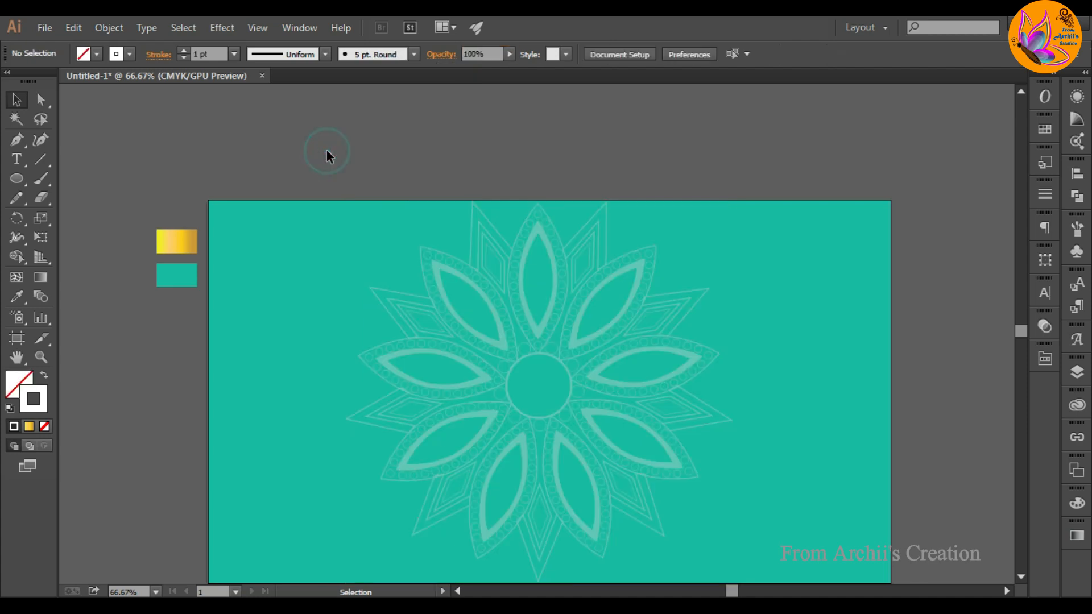
Try the grouped mandala at 30% opacity
click(509, 360)
click(455, 68)
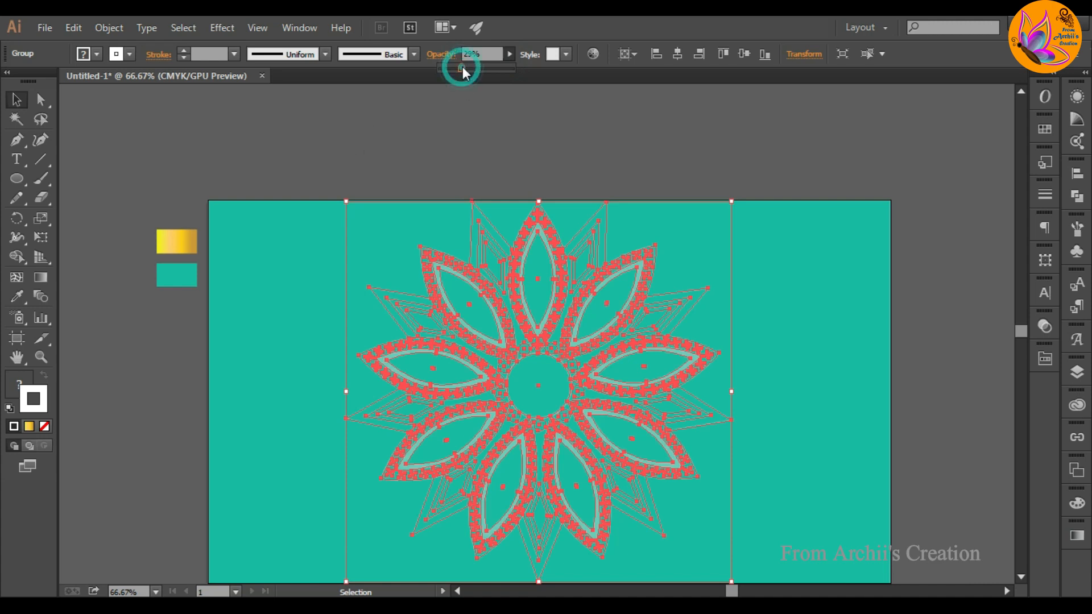
click(305, 146)
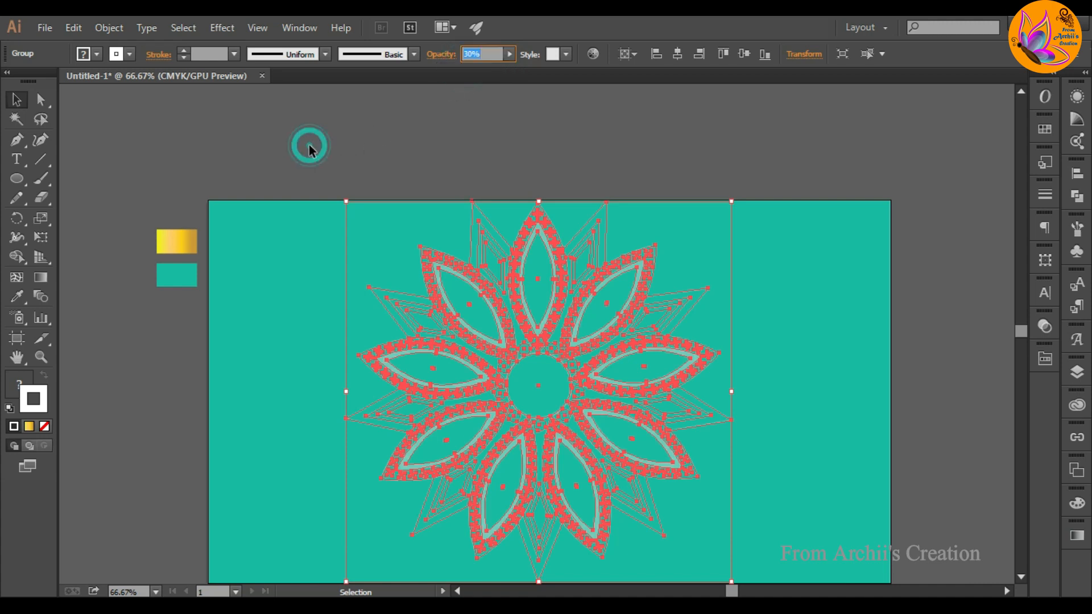
Copy the Ganesha line art from Ganesha.ai and paste it into the mandala document
click(366, 76)
mouse_move(434, 153)
mouse_down()
mouse_move(711, 501)
mouse_move(695, 497)
mouse_up()
key(ctrl+c)
click(210, 76)
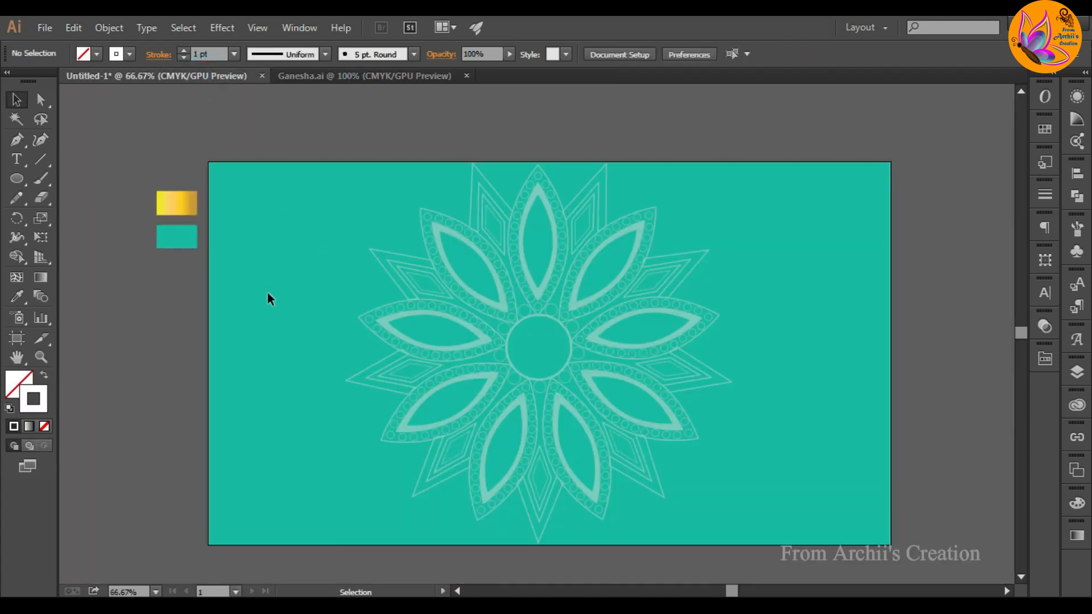
key(ctrl+v)
Enlarge the pasted Ganesha line art so it spans most of the mandala's height
key(v)
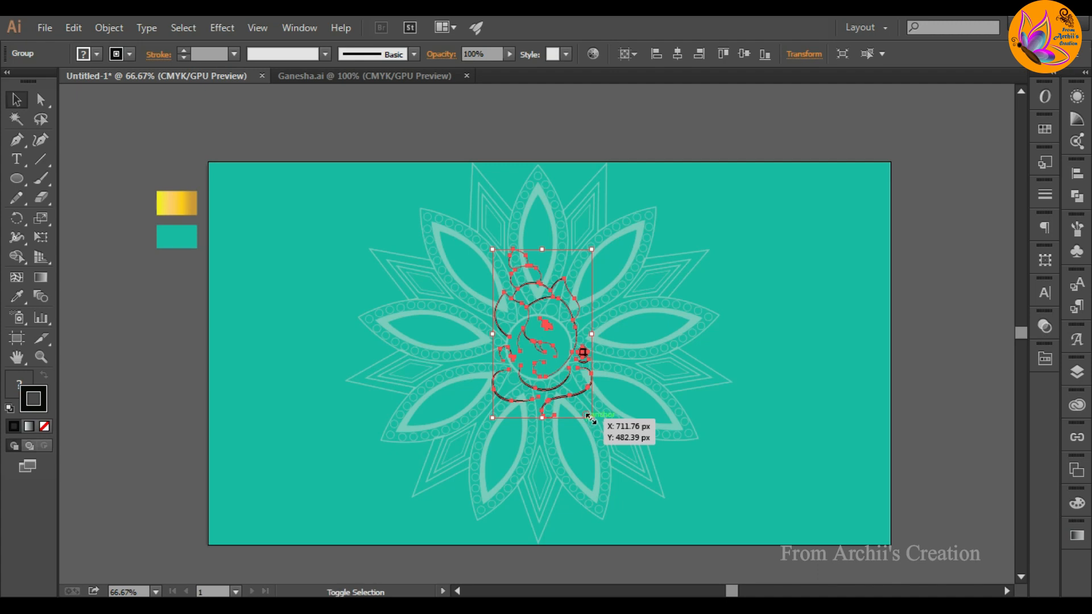
drag(591, 417, 651, 519)
drag(493, 244, 434, 191)
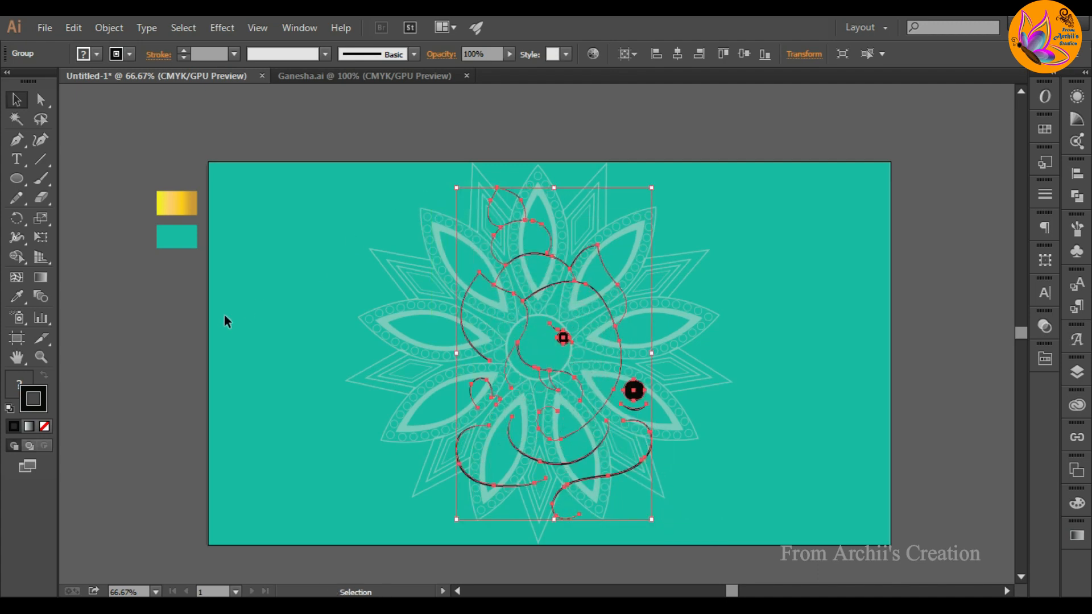
Give the Ganesha line art the gold gradient swatch's colour as its stroke, with no fill
click(16, 295)
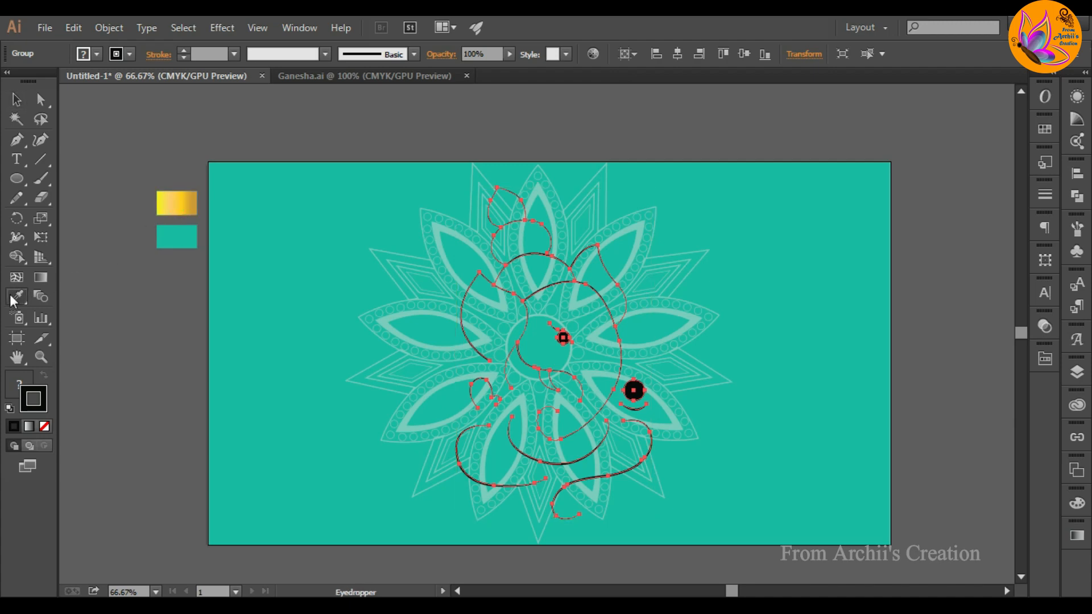
click(175, 211)
drag(16, 376, 36, 392)
click(19, 374)
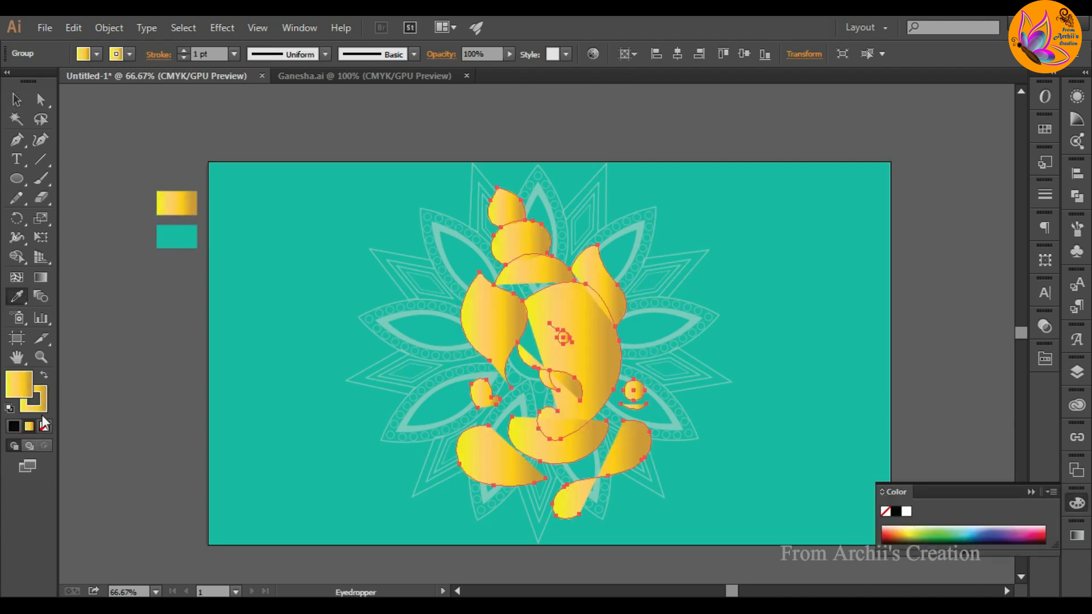
click(45, 423)
key(v)
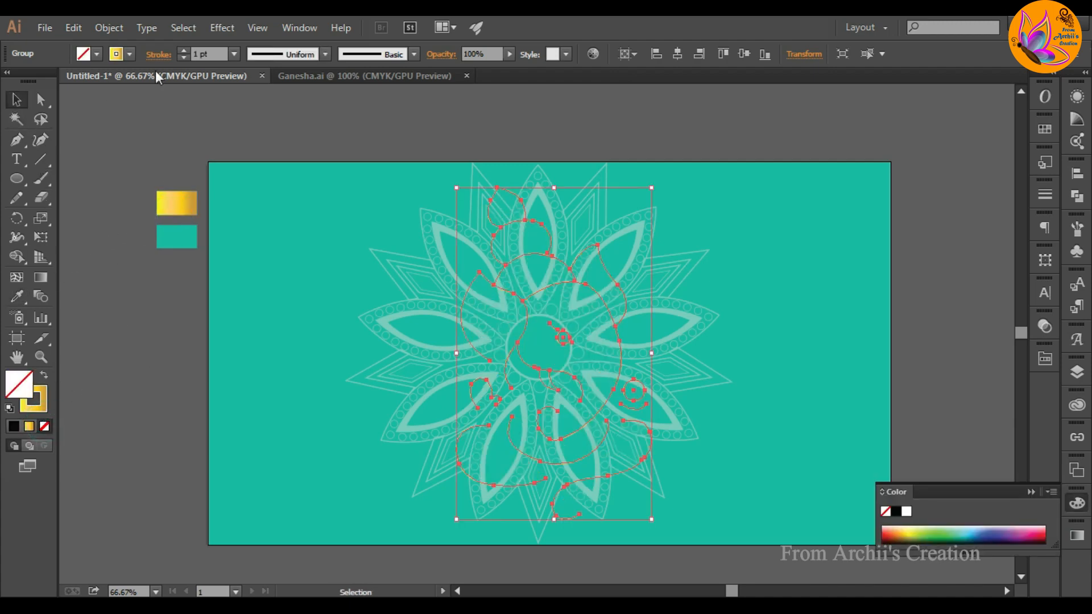
Set the Ganesha strokes to 9 pt and apply the lens-shaped width profile that tapers at both ends
click(183, 50)
click(183, 51)
click(184, 50)
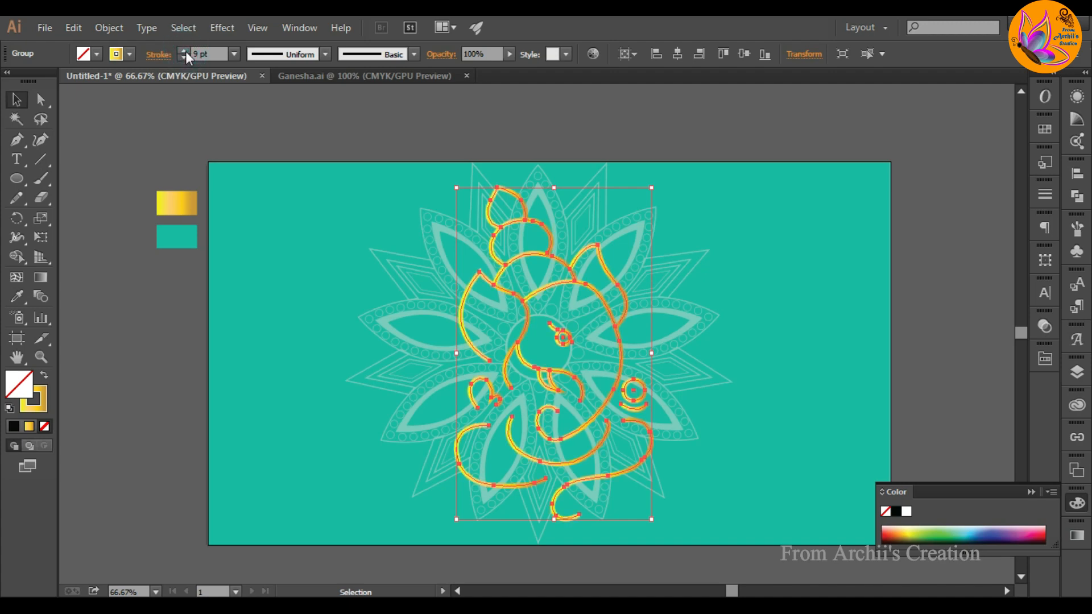
click(325, 54)
click(267, 102)
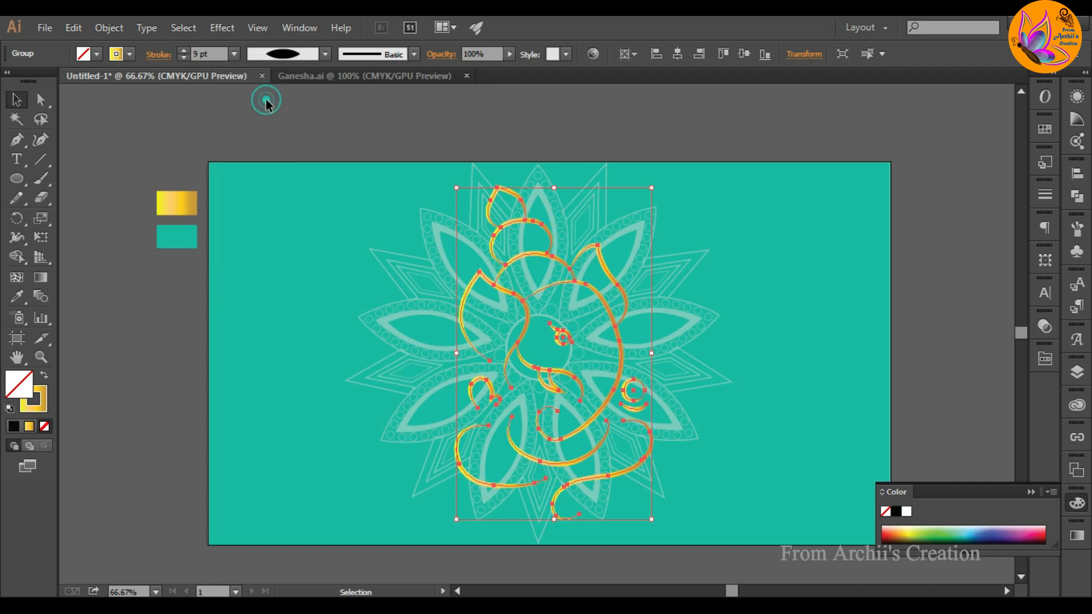
click(336, 339)
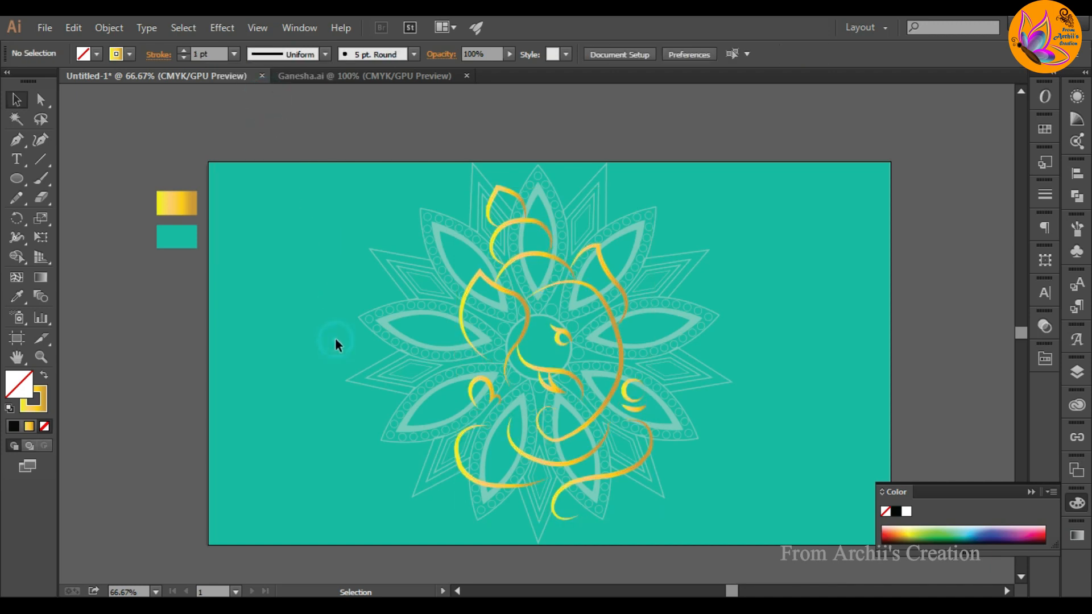
Lock the faded mandala group within Layer 2
click(606, 391)
click(1076, 373)
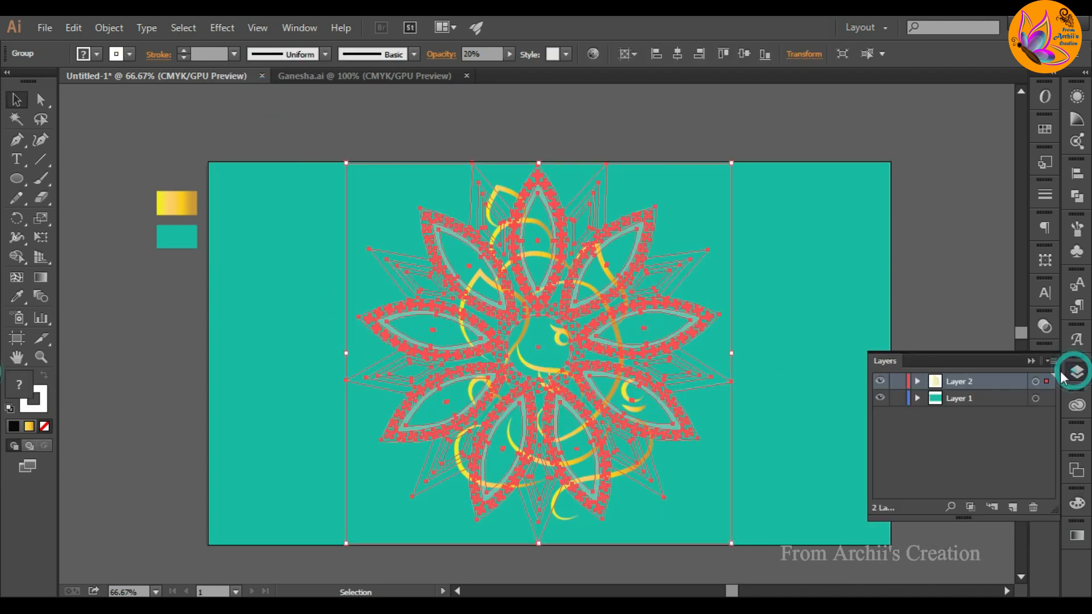
click(918, 382)
click(899, 415)
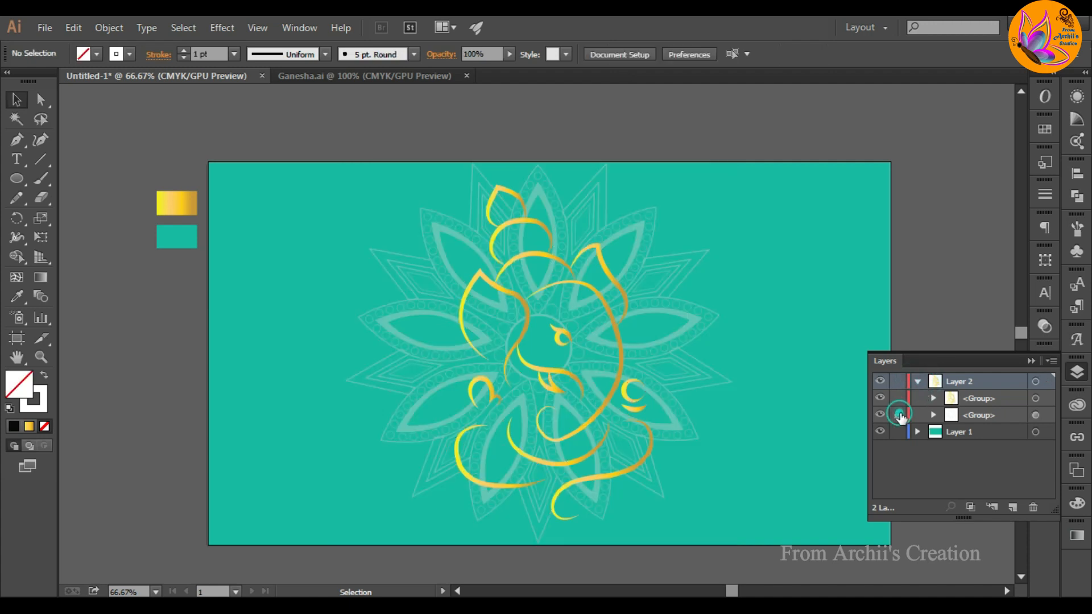
click(1042, 360)
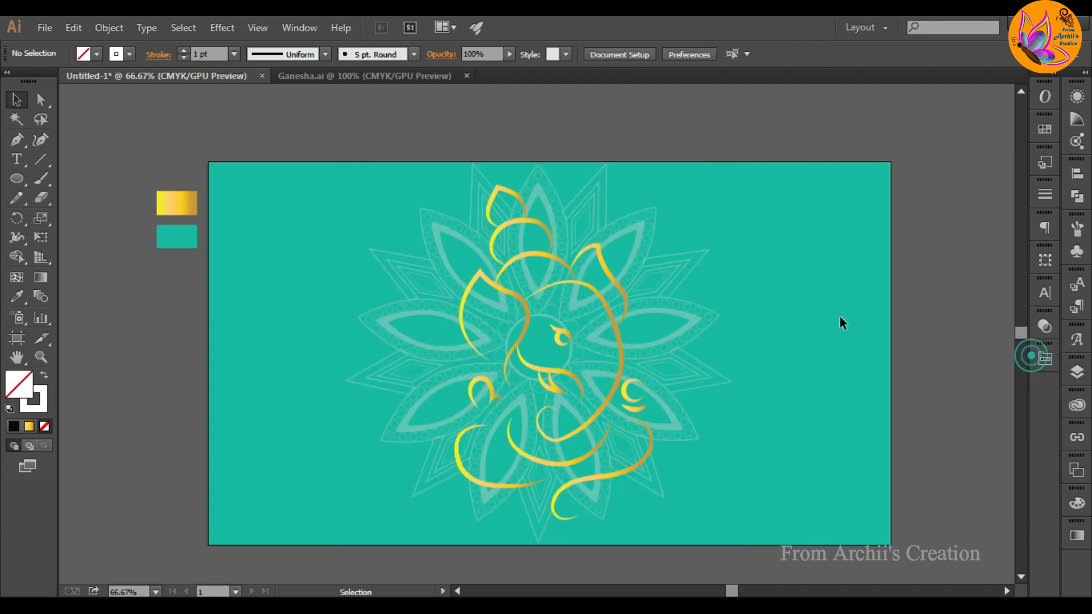
Change the Ganesha strokes to the triangular width profile that tapers towards one end
click(615, 323)
click(322, 57)
click(277, 200)
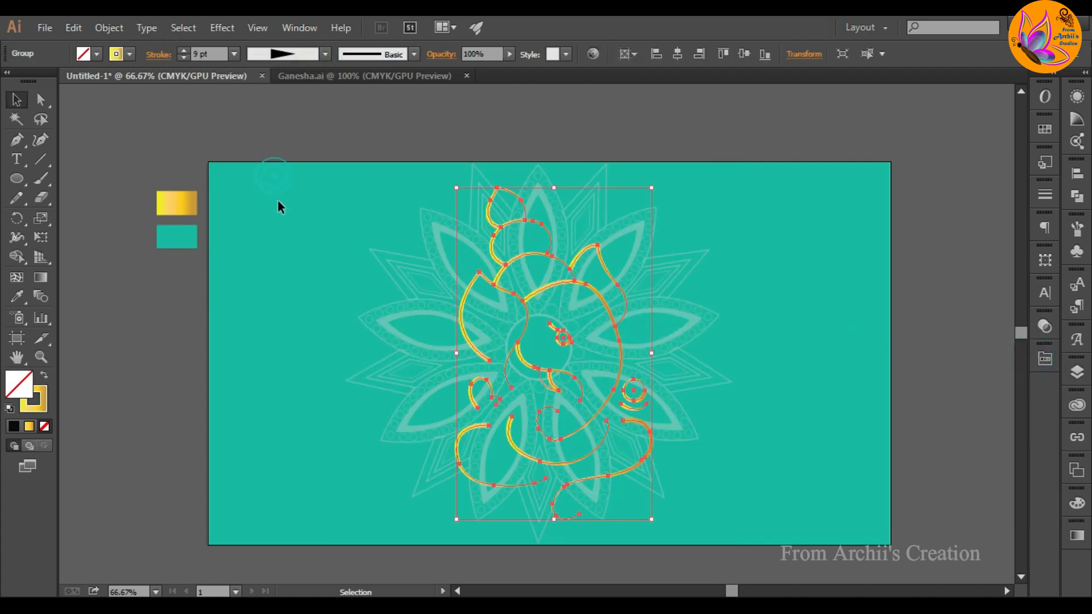
click(299, 261)
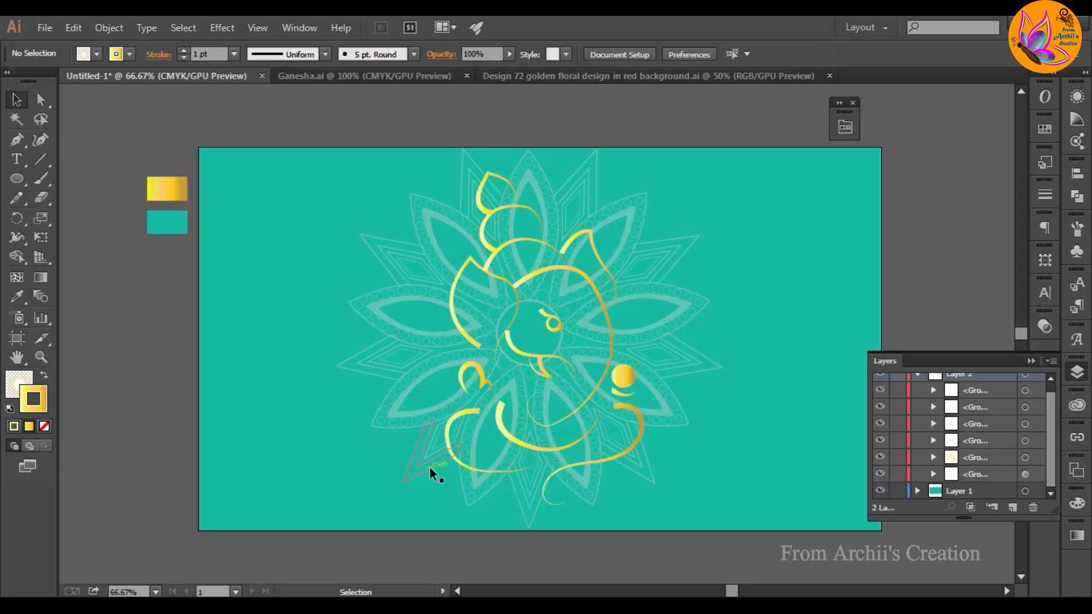
Lock the Ganesha line-art group within Layer 2, leaving the mandala group unlocked
click(429, 470)
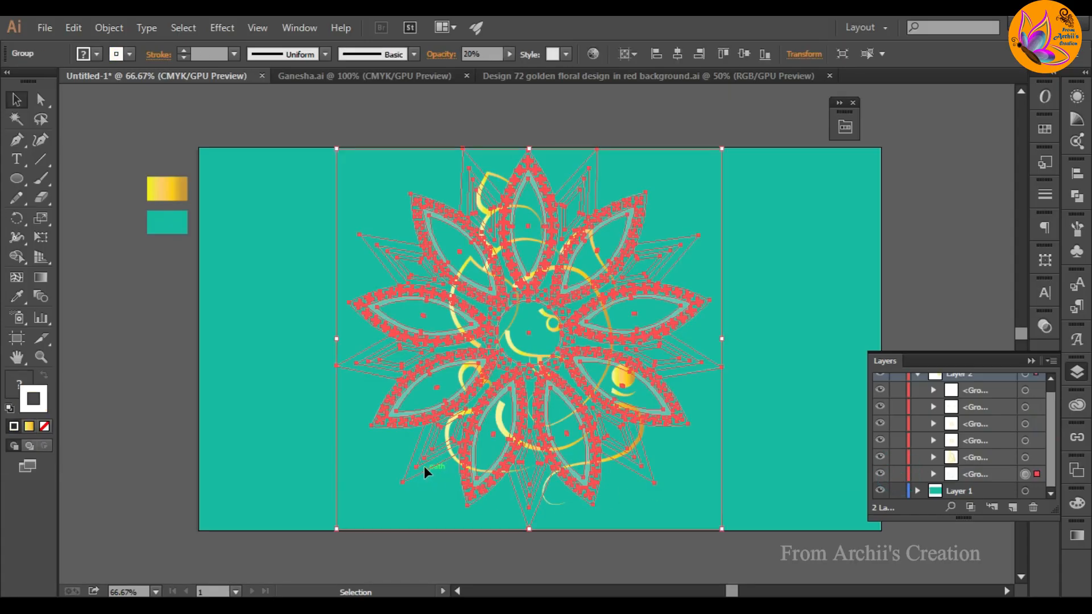
key(alt)
click(834, 375)
click(612, 336)
click(898, 457)
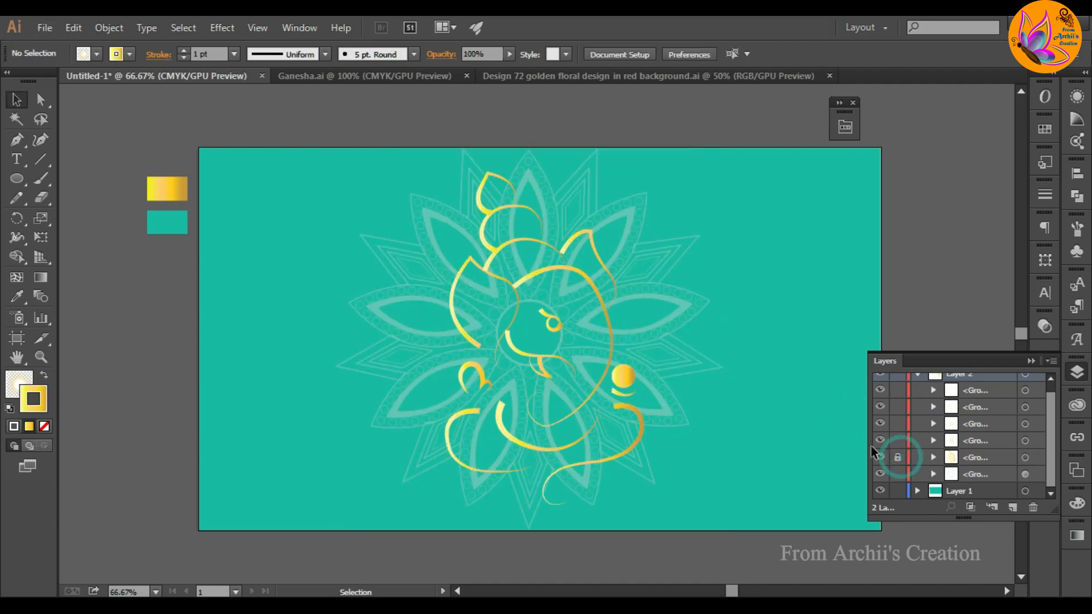
Isolate the mandala's nested groups down to the single beaded petal left of the central circle
click(418, 328)
scroll(415, 333, up, 4)
click(212, 324)
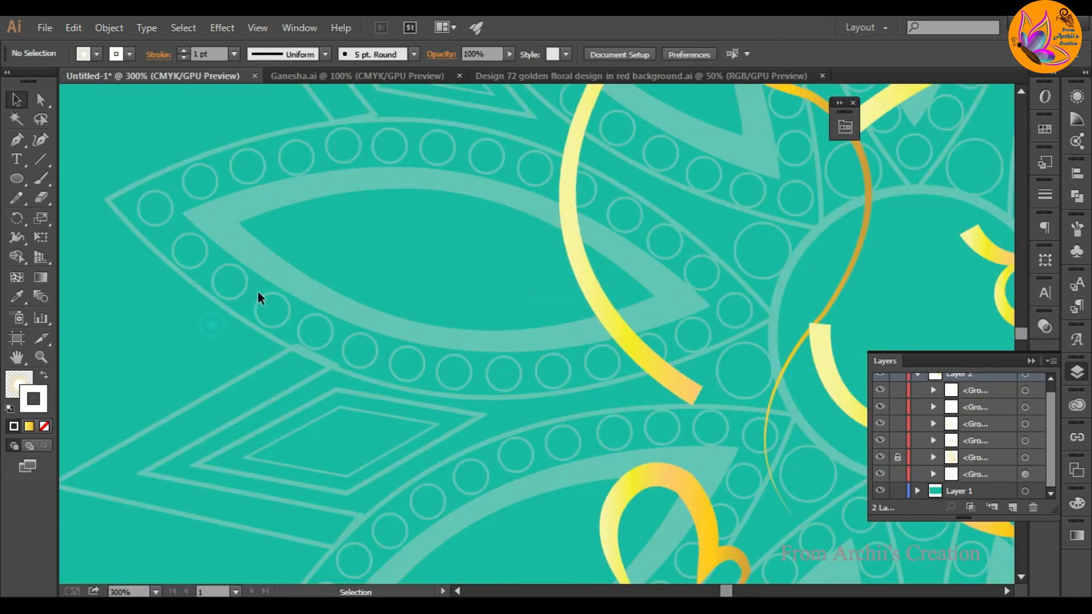
click(309, 290)
double_click(309, 299)
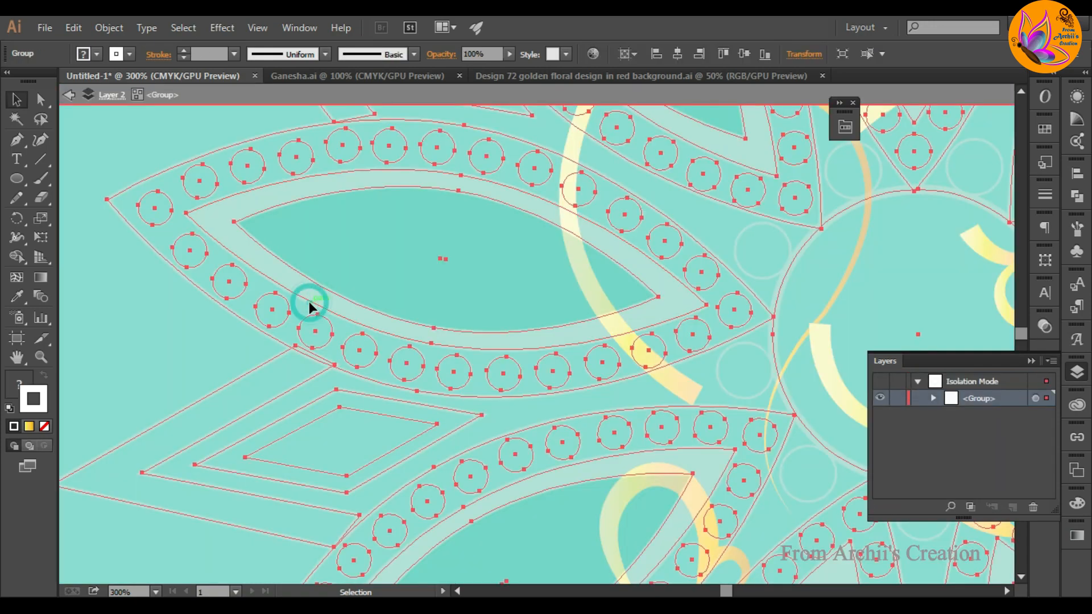
double_click(309, 301)
double_click(321, 299)
click(319, 299)
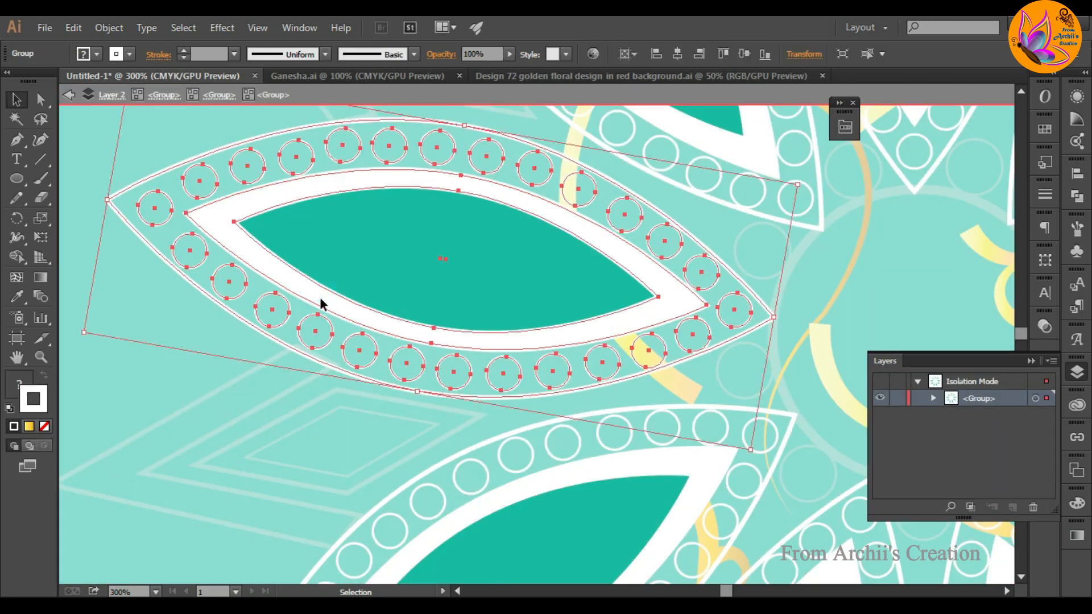
Remove the white fill from the isolated petal's inner leaf band, keeping its stroke, and leave isolation mode
double_click(320, 298)
click(320, 298)
click(25, 375)
click(44, 425)
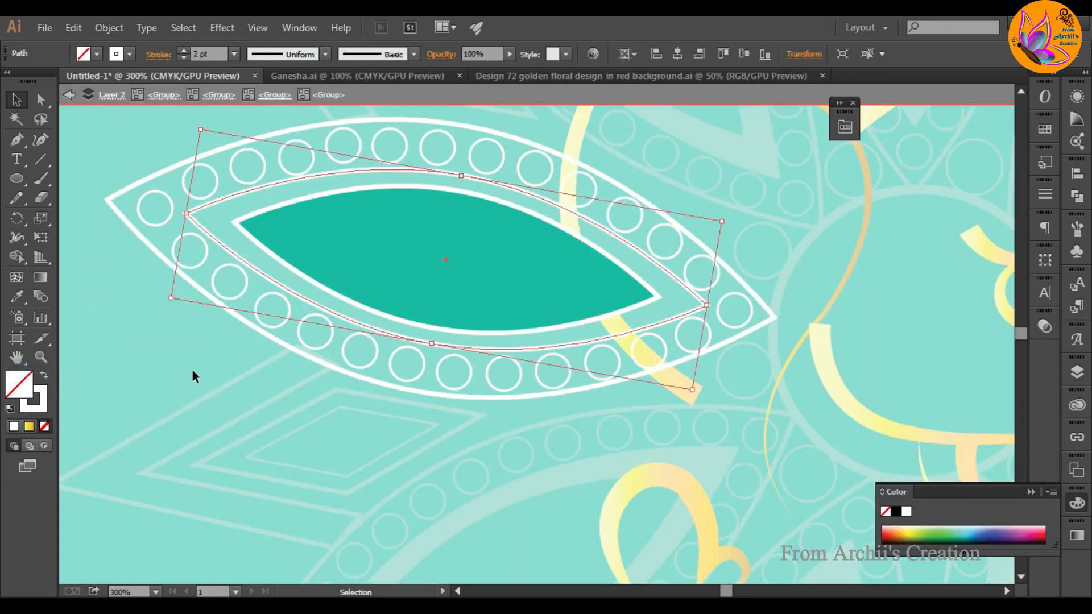
click(191, 371)
double_click(182, 369)
Ungroup the whole mandala
scroll(443, 414, down, 1)
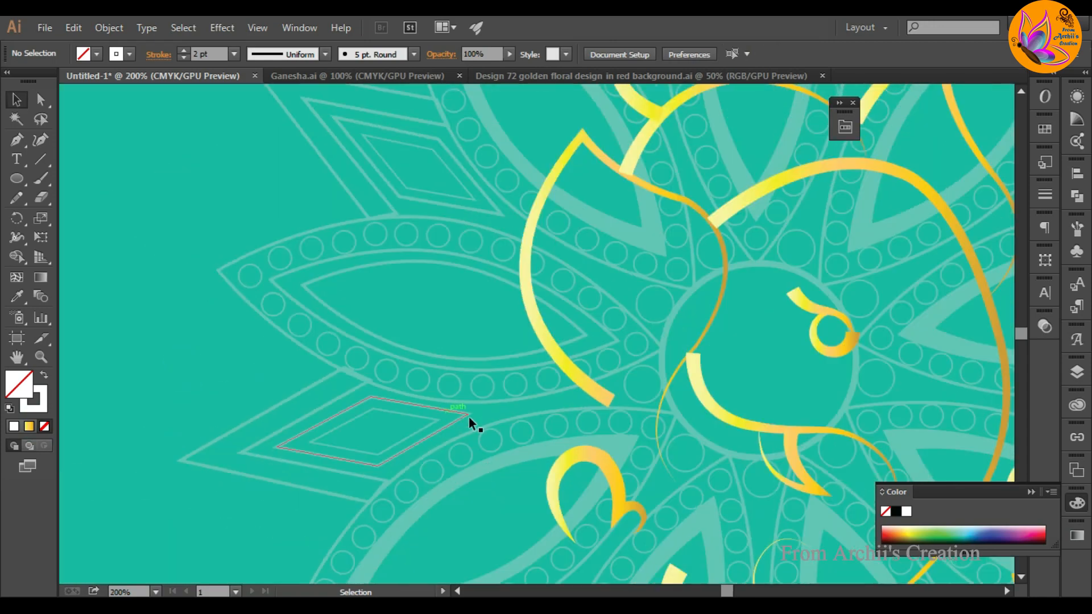
scroll(469, 418, down, 1)
drag(674, 403, 522, 313)
click(360, 436)
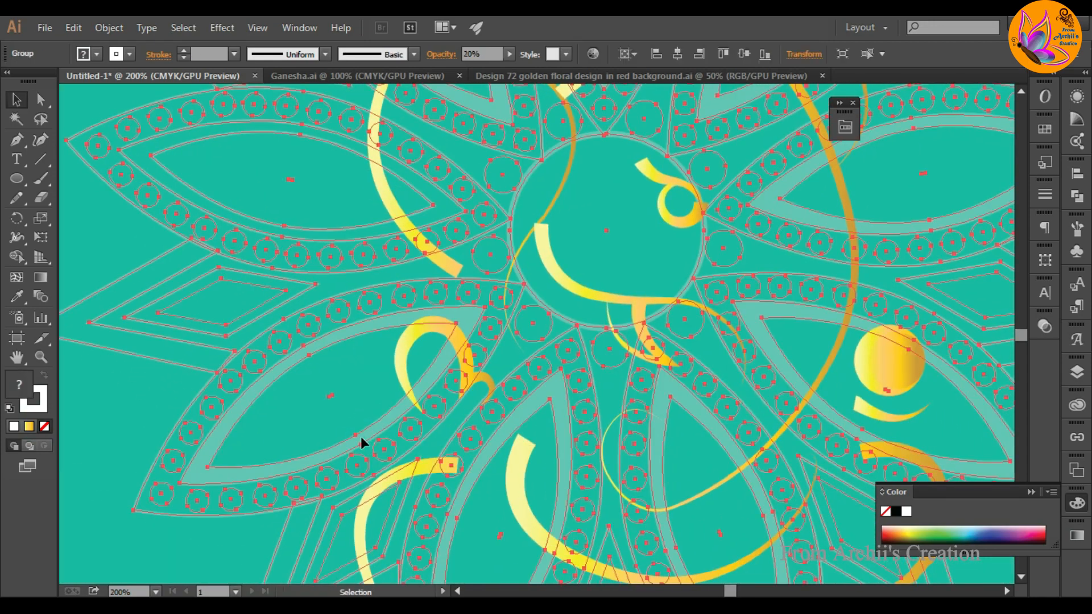
right_click(361, 435)
click(407, 368)
click(124, 487)
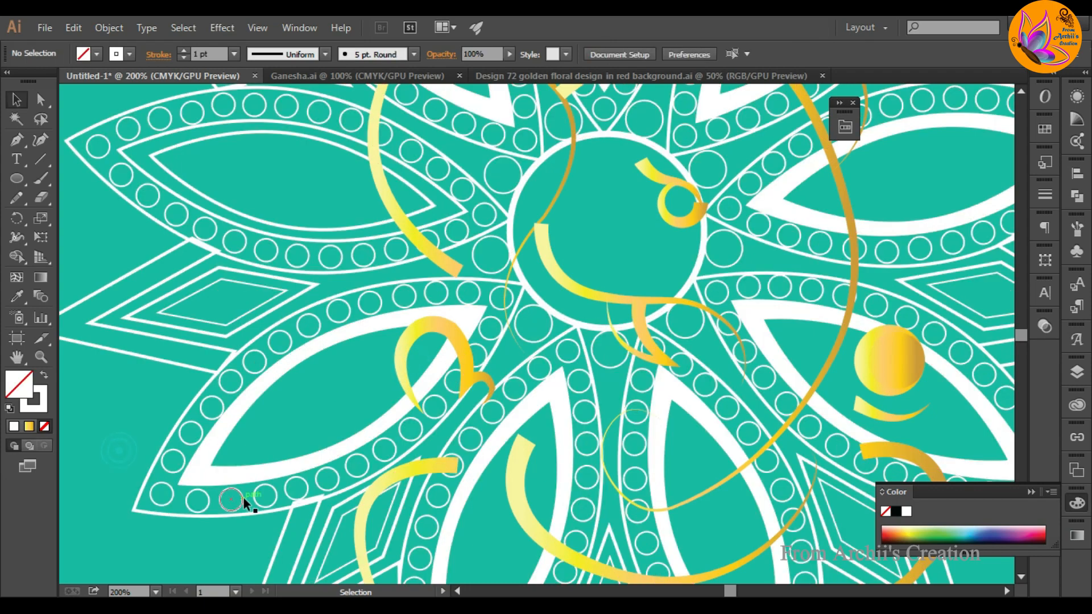
Ungroup the ring of beaded petals, including its nested group, so individual petals can be selected
click(247, 477)
right_click(247, 477)
click(305, 407)
click(263, 480)
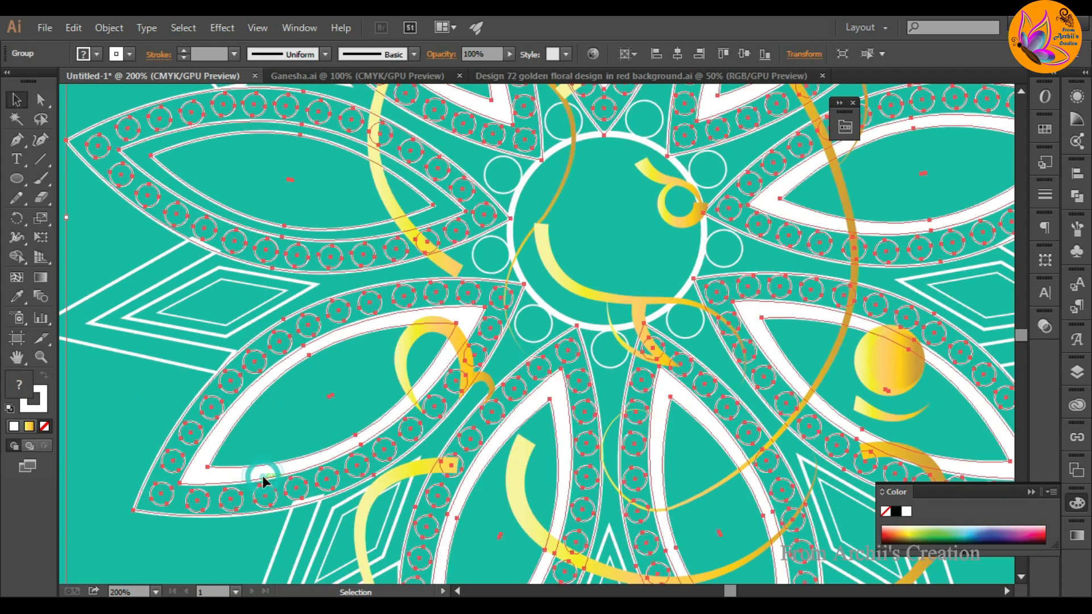
right_click(263, 479)
click(309, 407)
Ungroup the lower-left beaded petal and remove the white fill from its inner leaf band
click(248, 466)
click(249, 473)
right_click(251, 477)
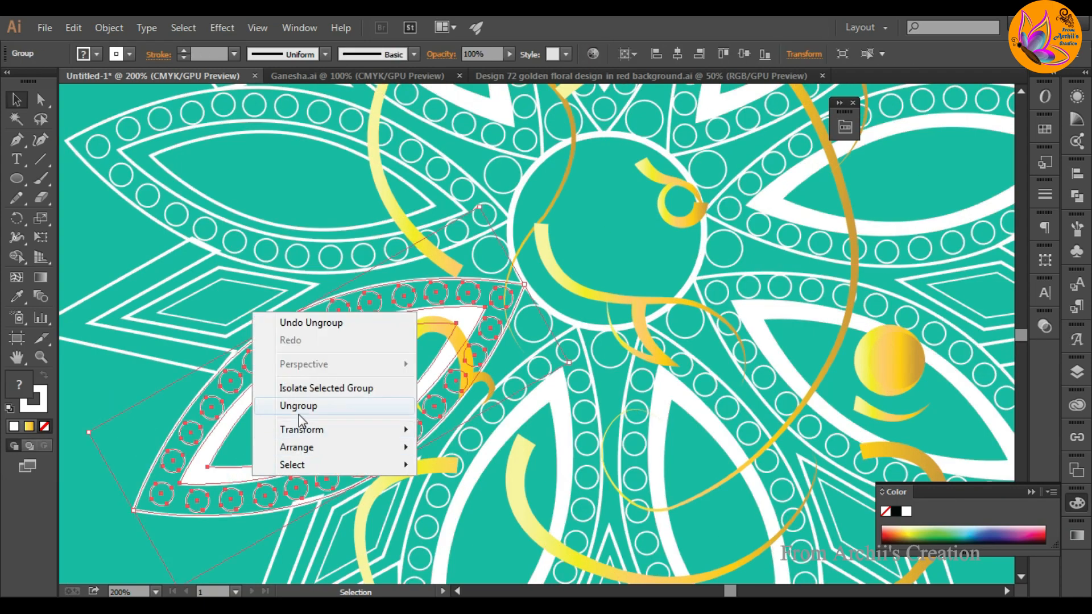
click(302, 407)
click(103, 386)
click(278, 476)
click(44, 426)
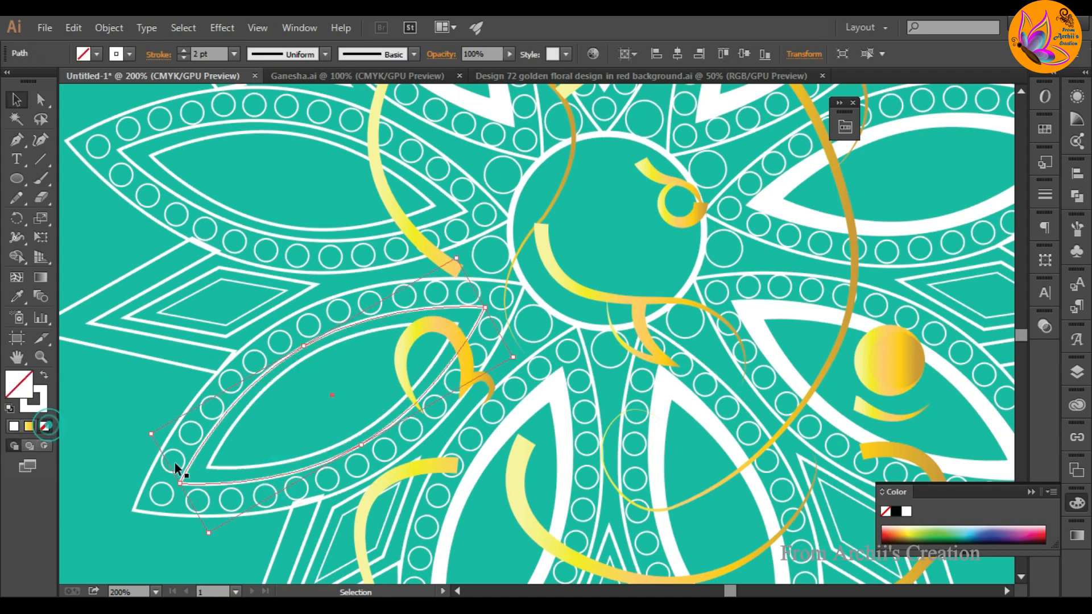
Ungroup the beaded petal just left of the bottom centre and remove the white fill from its inner leaf band
scroll(399, 511, down, 3)
click(431, 517)
scroll(437, 515, down, 3)
right_click(437, 508)
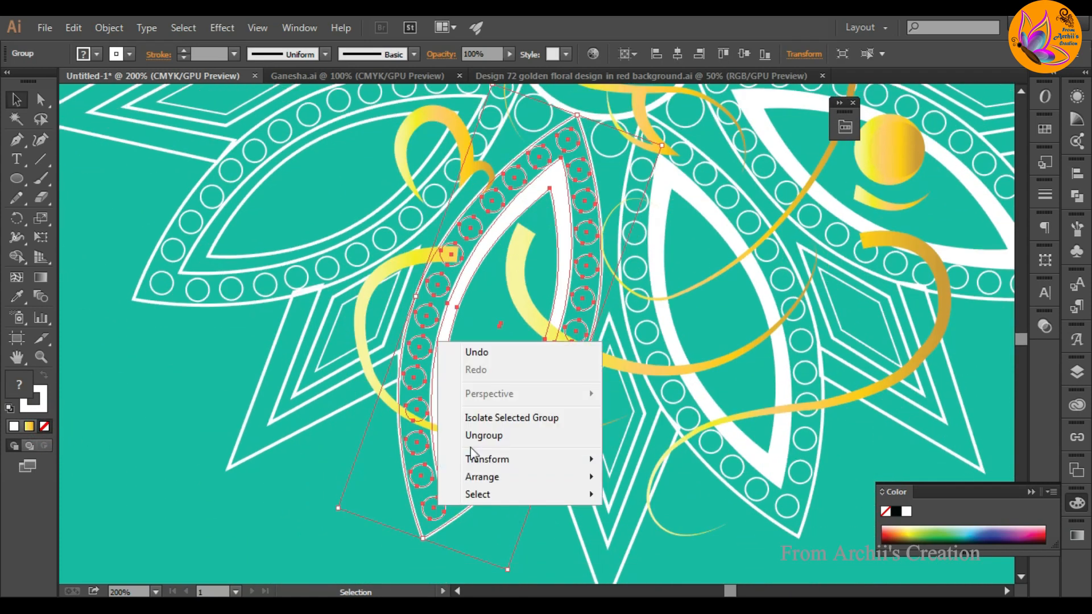
click(478, 437)
click(299, 473)
click(439, 479)
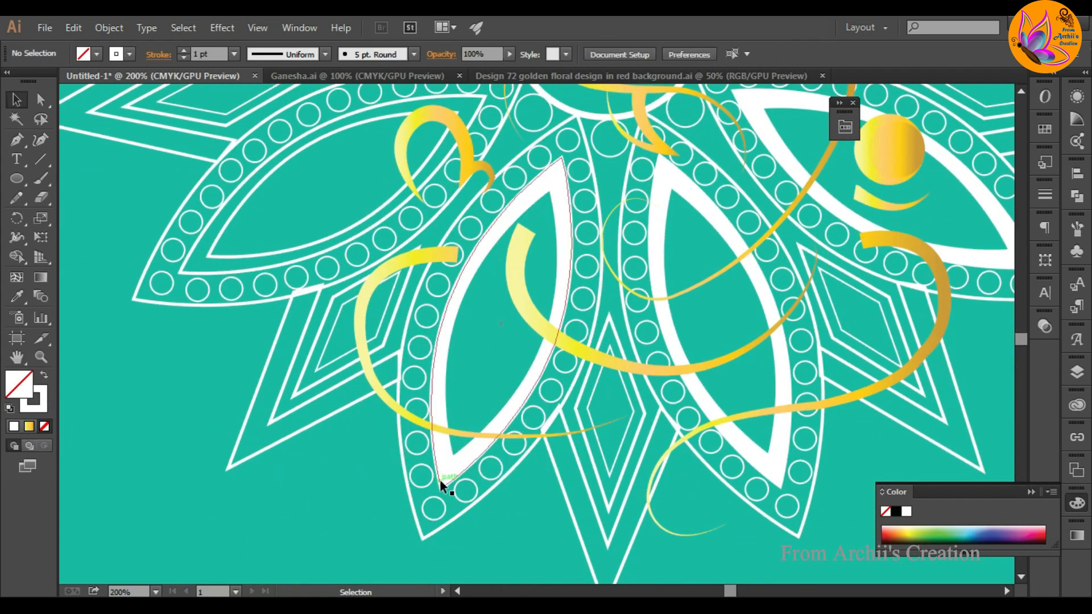
click(45, 427)
click(296, 527)
Ungroup the two lower-right beaded petals and remove the white fill from their inner leaf bands
scroll(415, 494, down, 1)
click(703, 489)
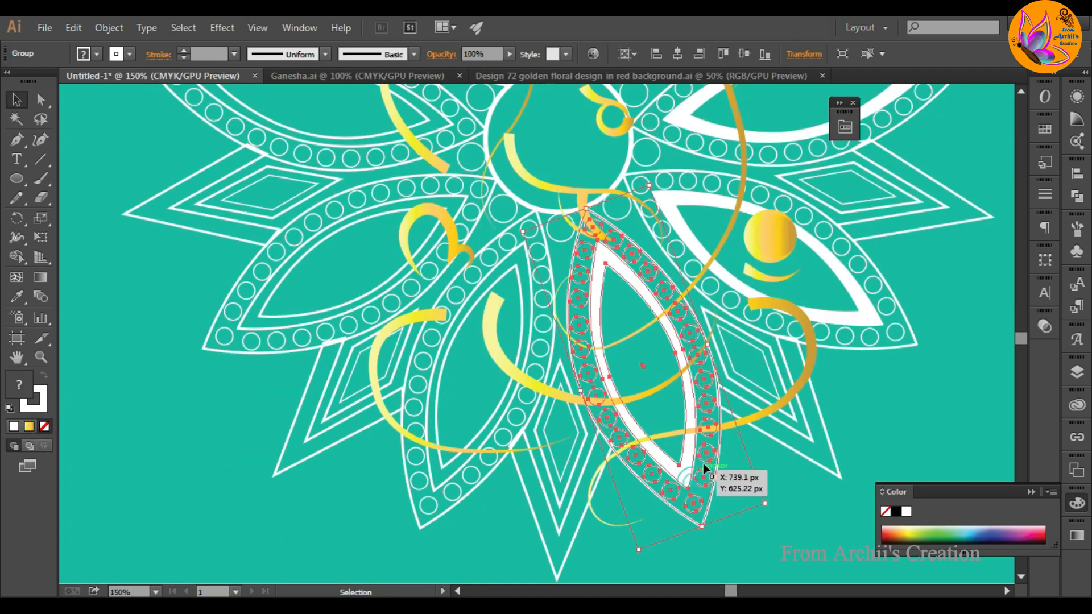
shift+click(870, 343)
right_click(831, 389)
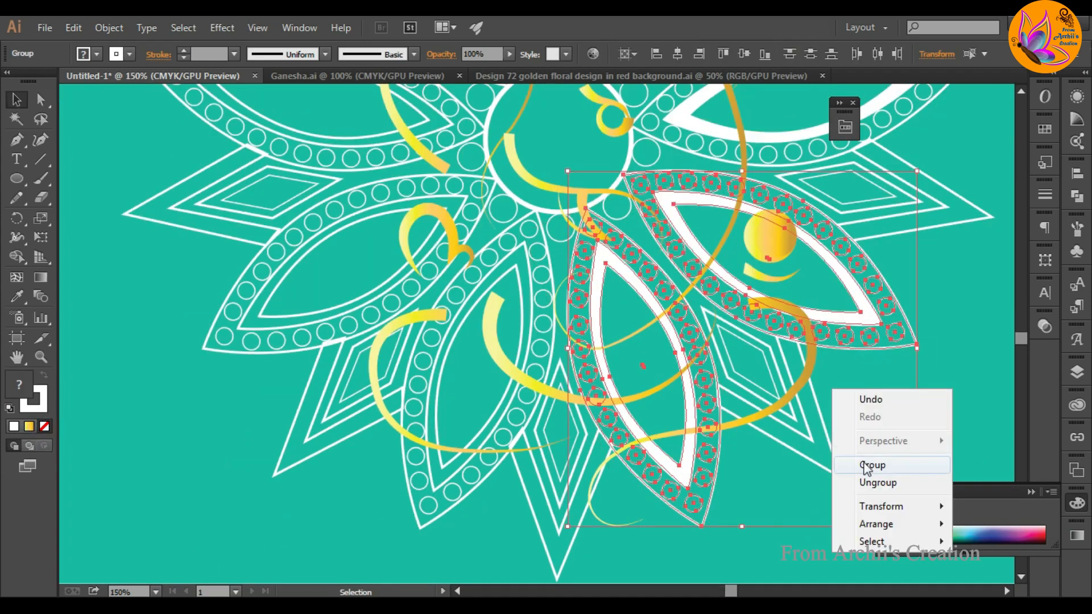
click(872, 482)
click(890, 391)
click(692, 476)
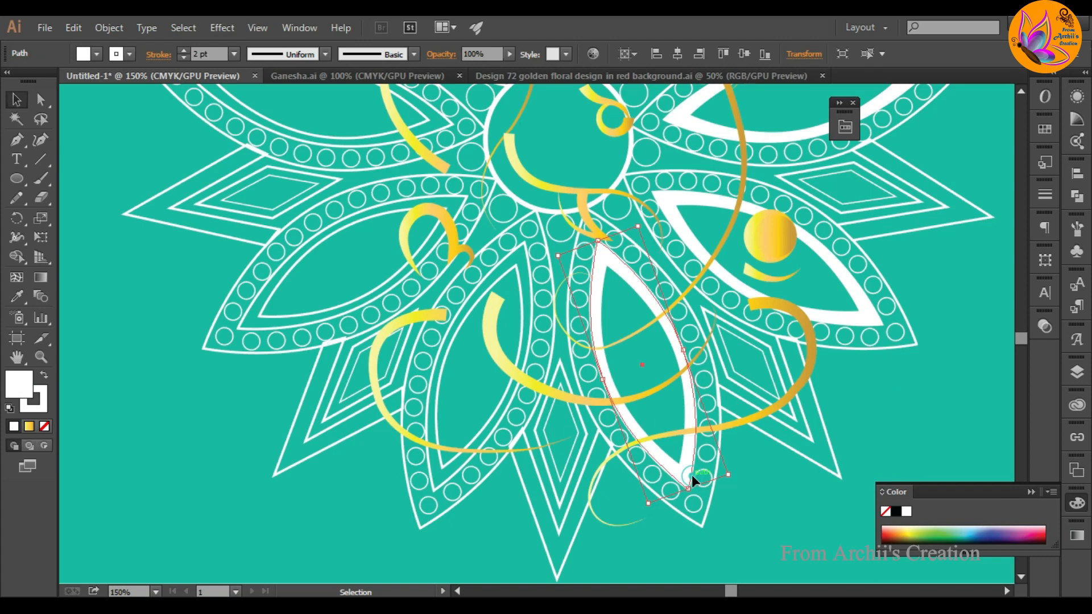
click(45, 426)
click(873, 330)
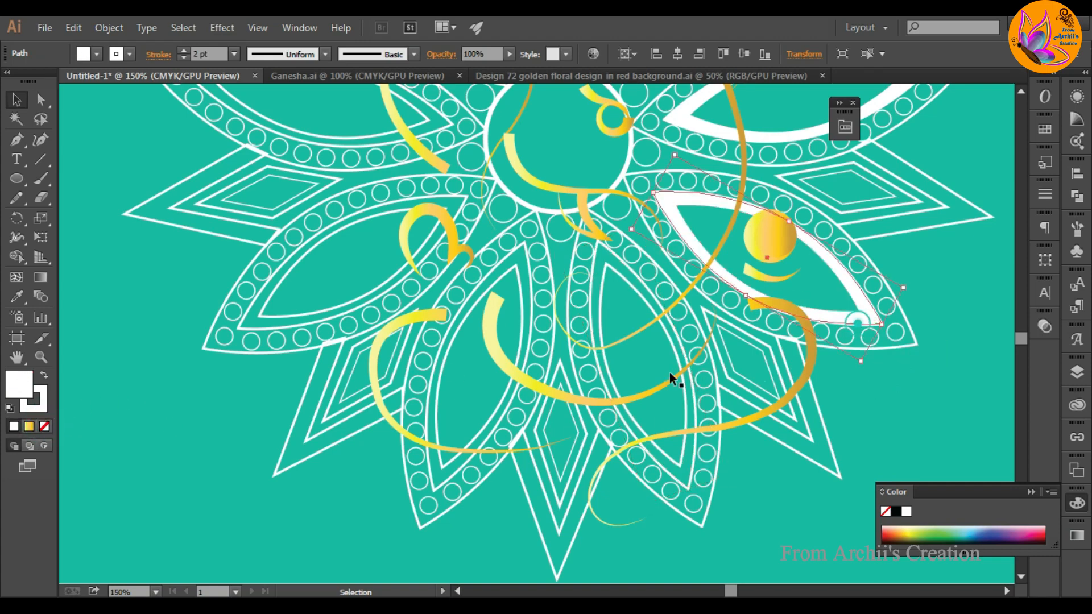
click(47, 428)
Ungroup the four remaining filled petals together: the right, upper-right, top and upper-left ones
key(space)
drag(371, 426, 163, 603)
click(616, 311)
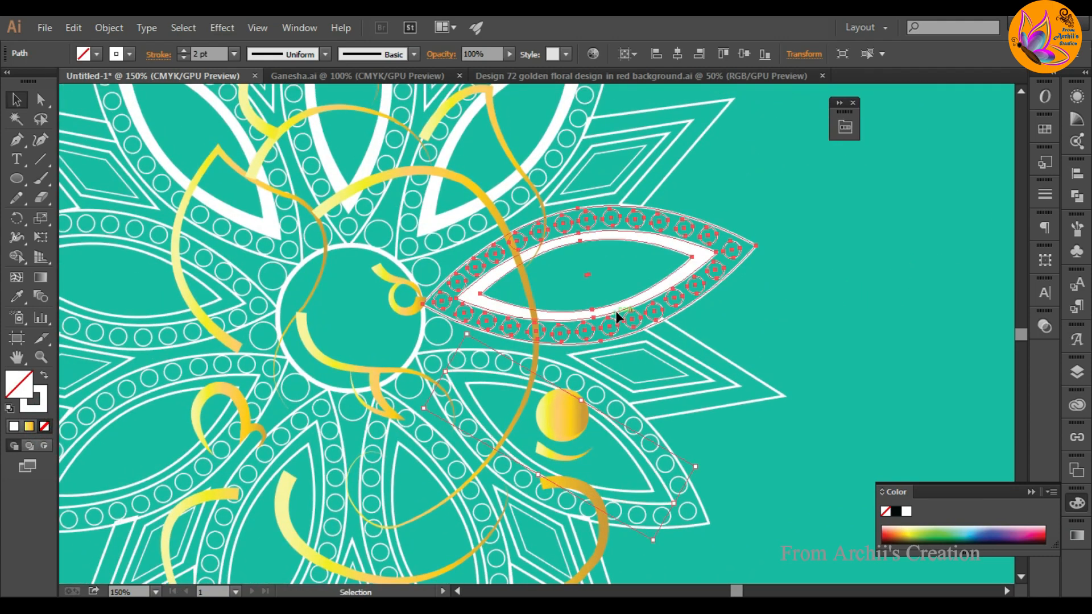
shift+click(538, 157)
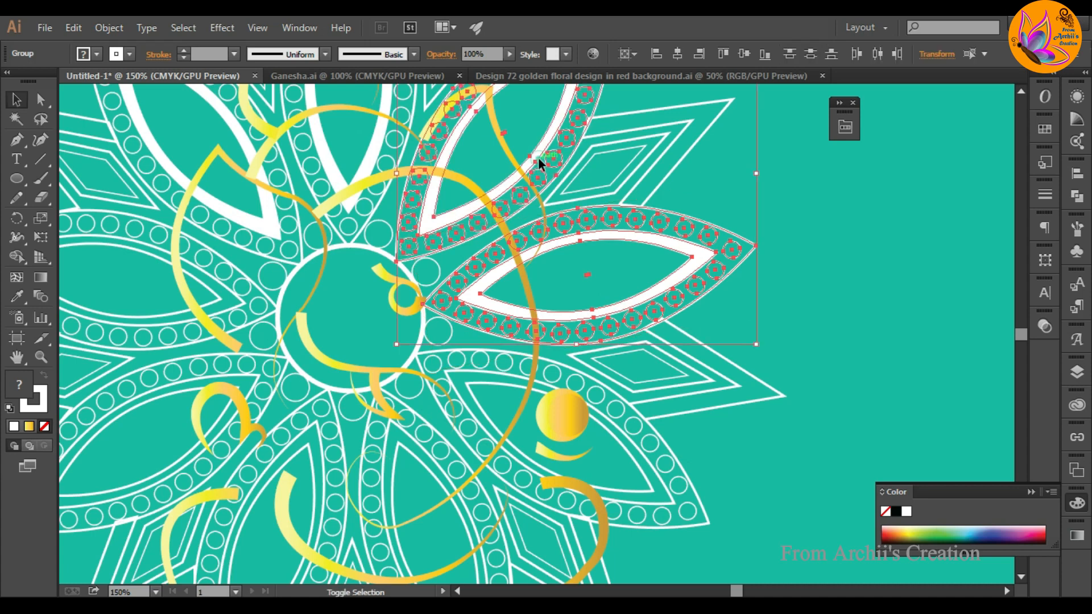
shift+click(326, 151)
shift+click(165, 162)
right_click(168, 161)
click(198, 235)
Remove the white fill from the inner leaf bands of the right, upper-right, top and upper-left petals
click(619, 254)
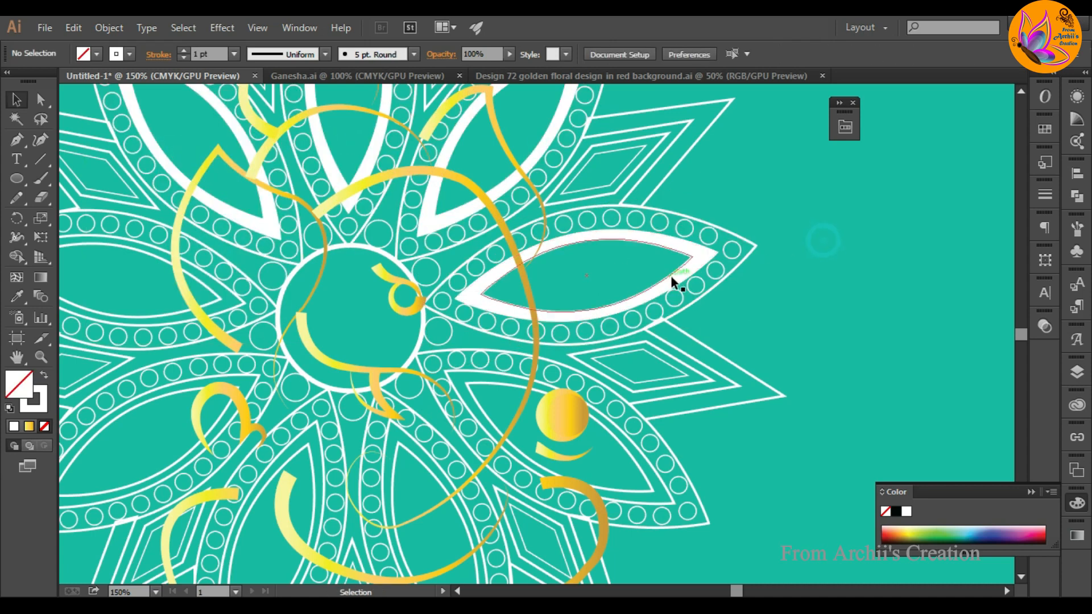
click(681, 278)
click(45, 428)
click(527, 156)
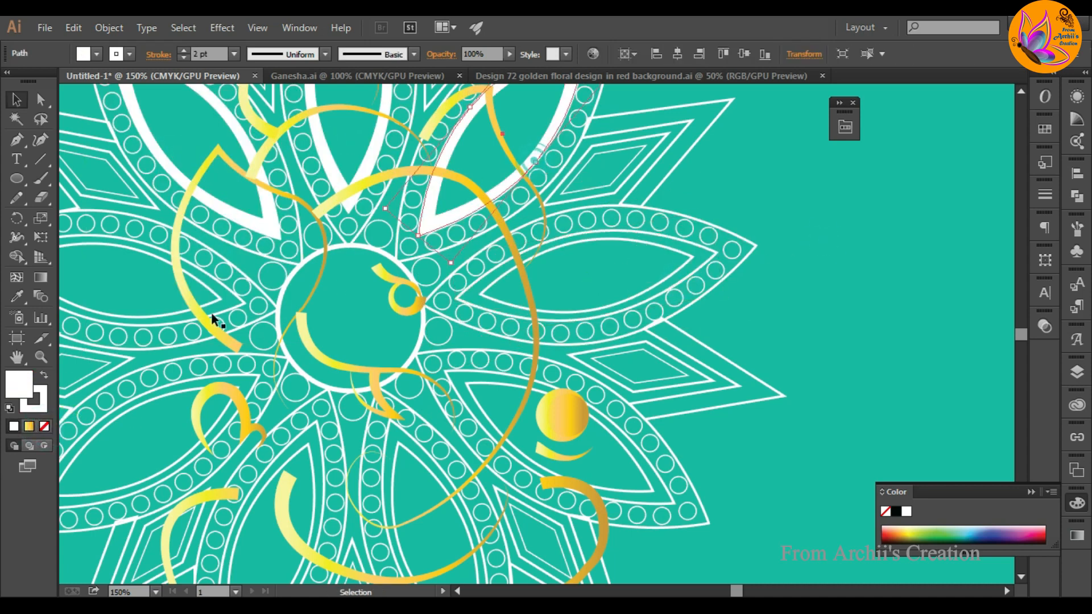
click(45, 427)
scroll(605, 371, up, 5)
scroll(604, 373, up, 3)
click(380, 203)
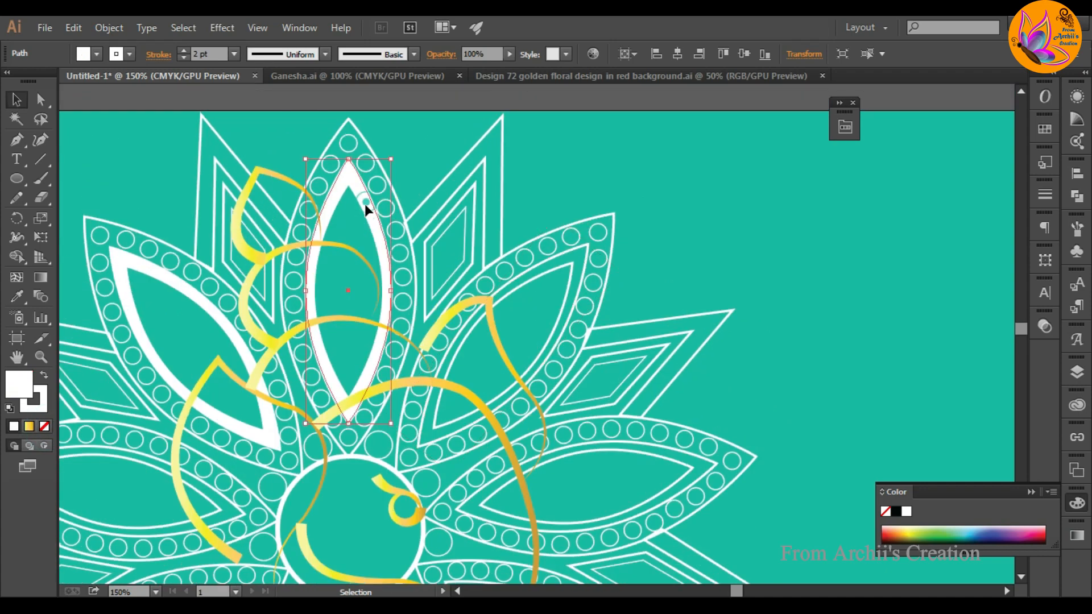
click(45, 427)
click(171, 289)
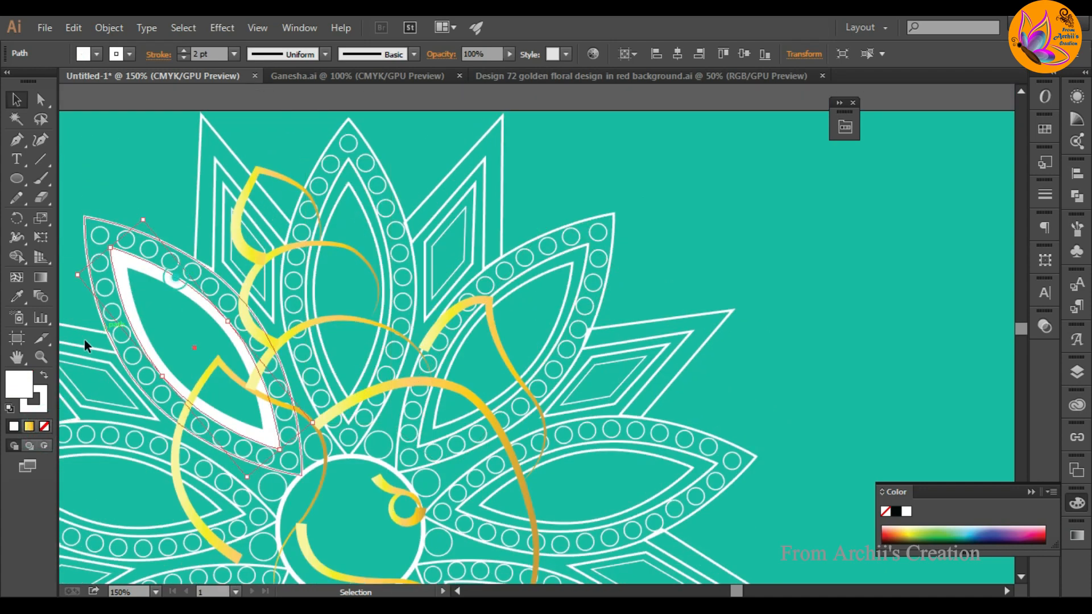
click(45, 428)
click(936, 333)
Select all parts of the mandala on the artboard and group them into one object
key(ctrl+1)
key(ctrl+minus)
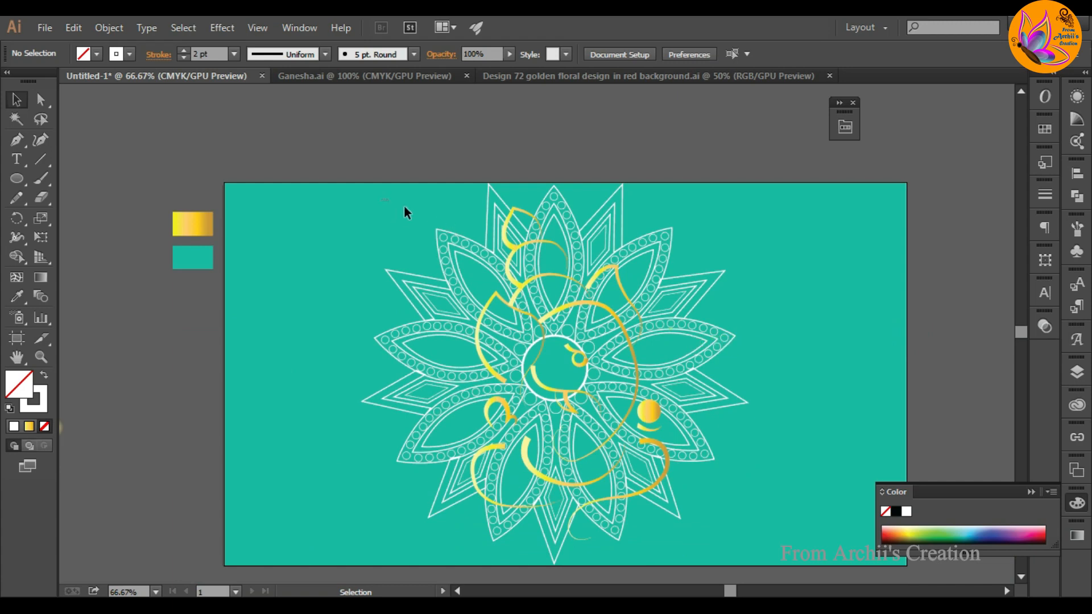
drag(731, 533, 730, 530)
right_click(730, 529)
click(786, 418)
click(792, 408)
Lower the grouped mandala's opacity to 19% as a faint backdrop behind the gold Ganesha
click(489, 225)
click(511, 54)
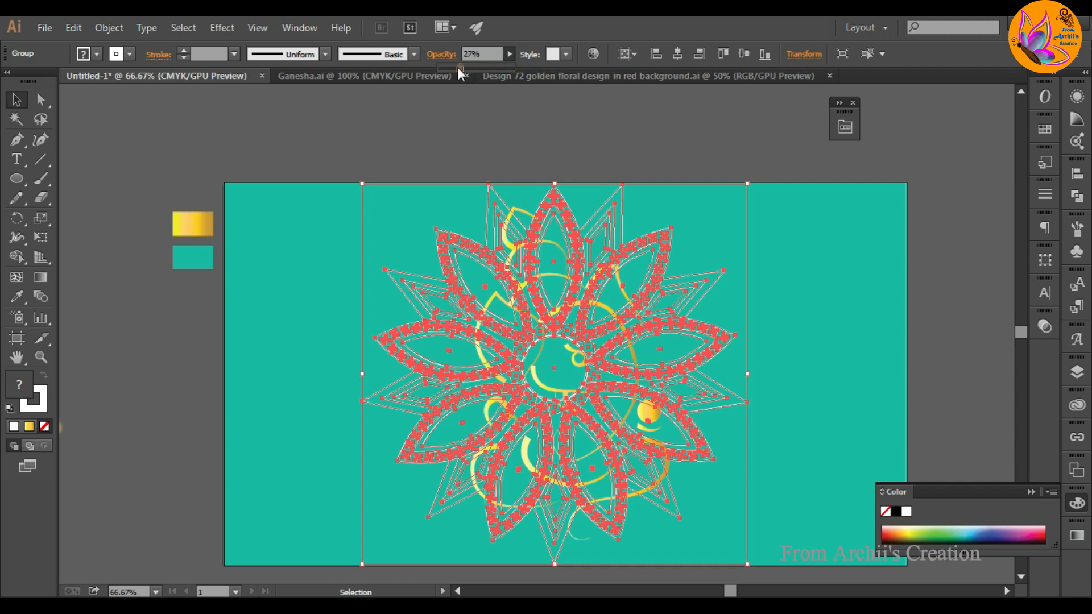
drag(457, 67, 455, 68)
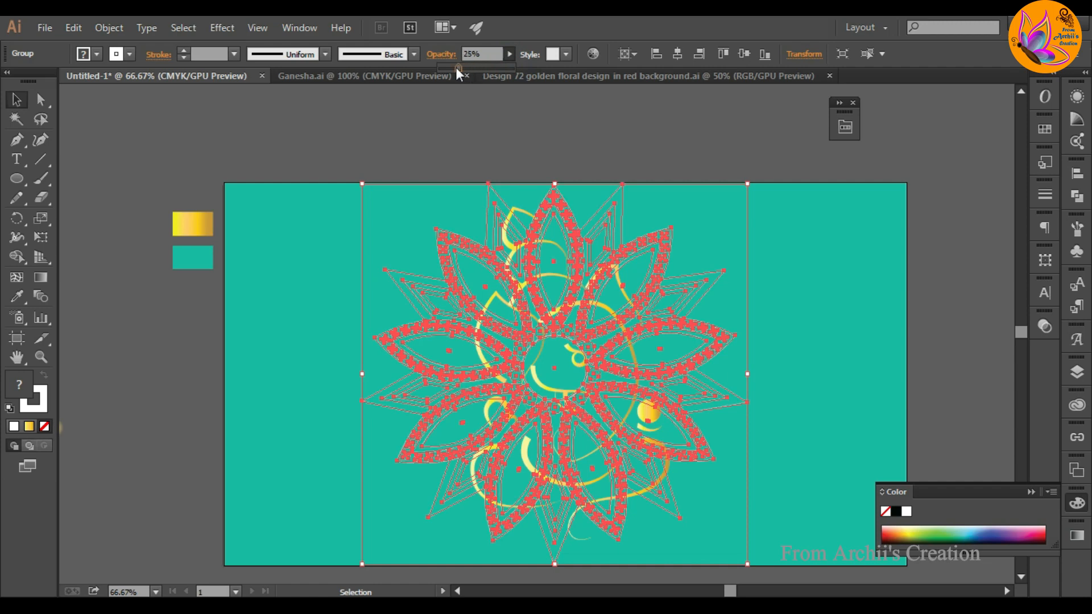
click(693, 137)
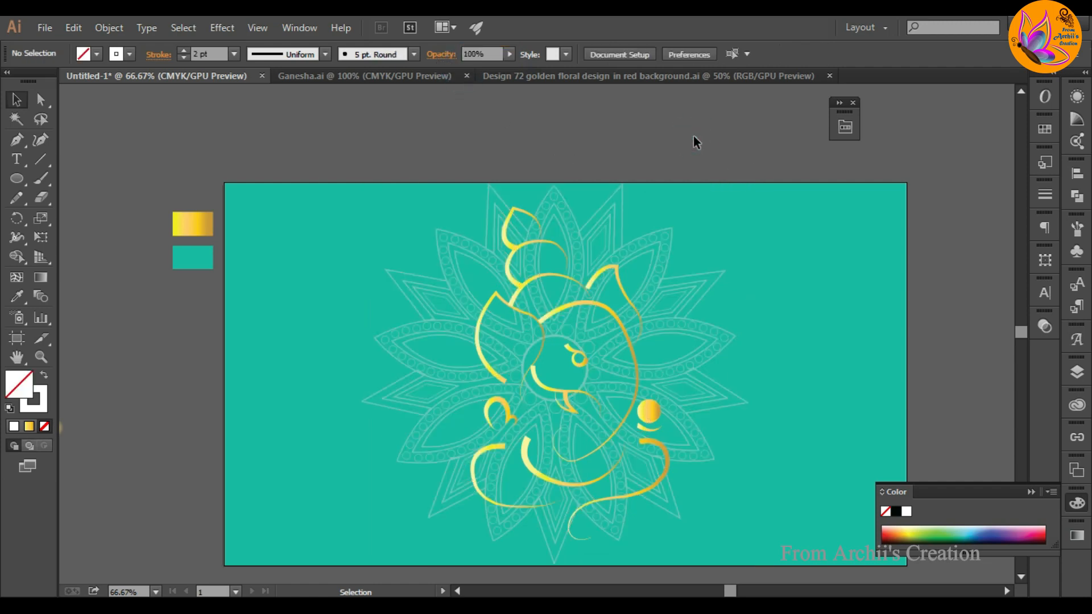
click(651, 269)
drag(461, 68, 459, 69)
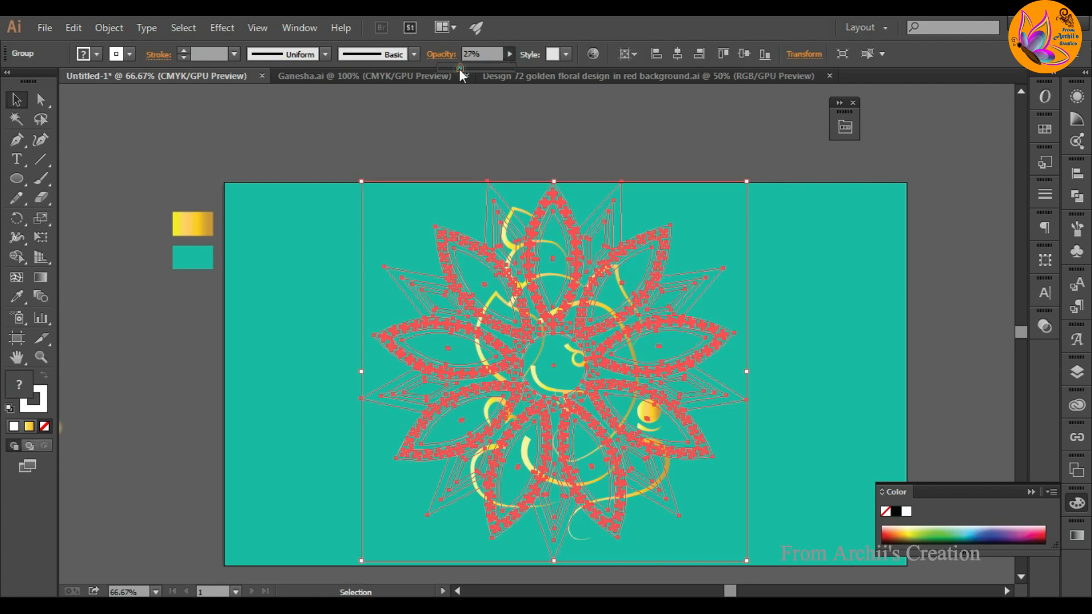
click(908, 151)
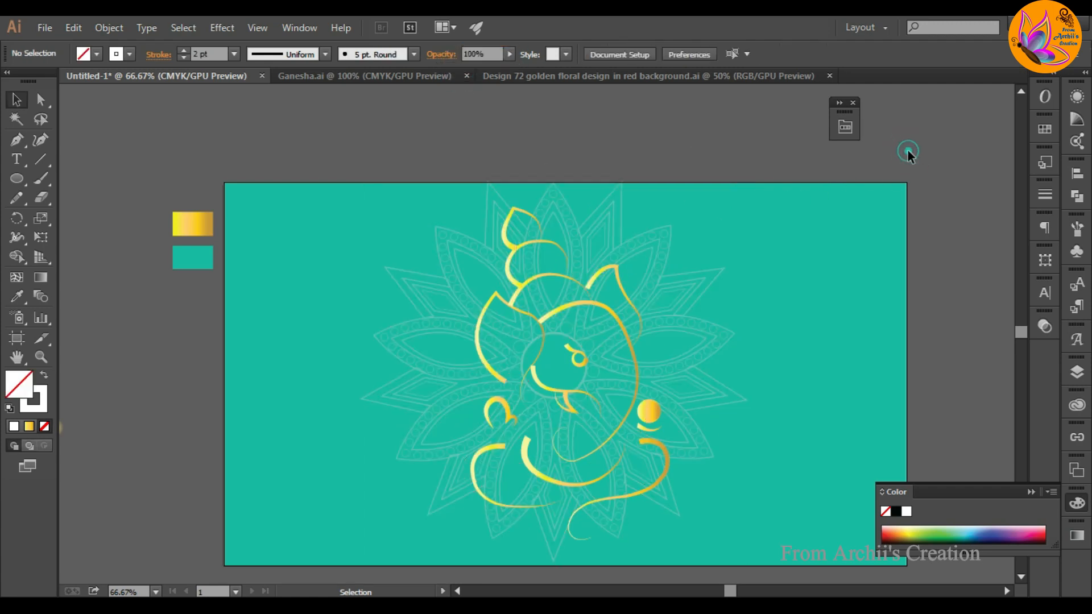
Enlarge the mandala by its corners until it is taller than the artboard
click(693, 343)
scroll(688, 349, down, 1)
scroll(687, 349, down, 2)
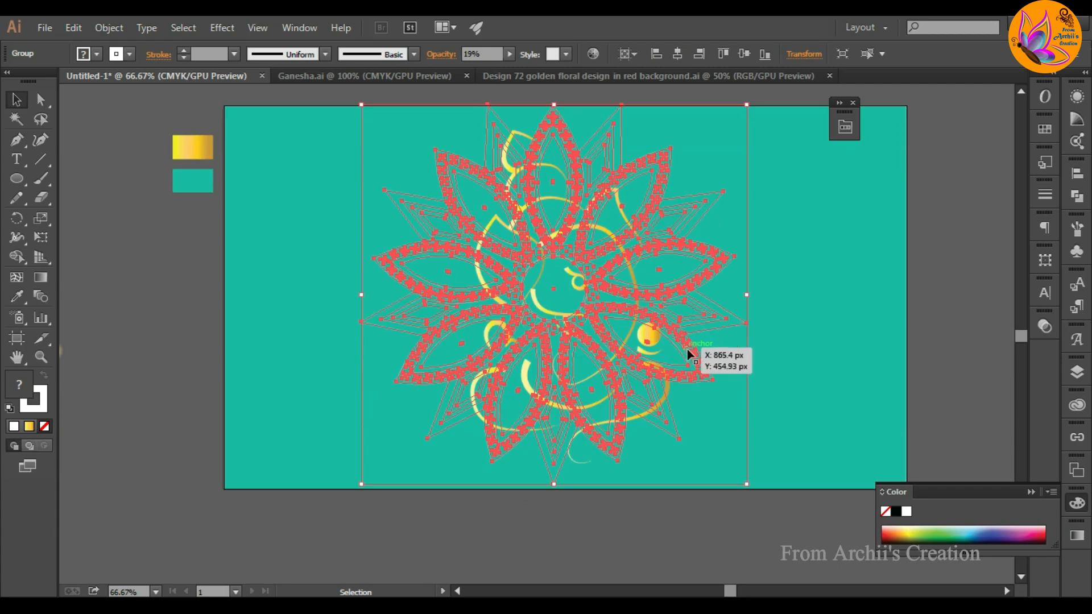
scroll(735, 461, up, 1)
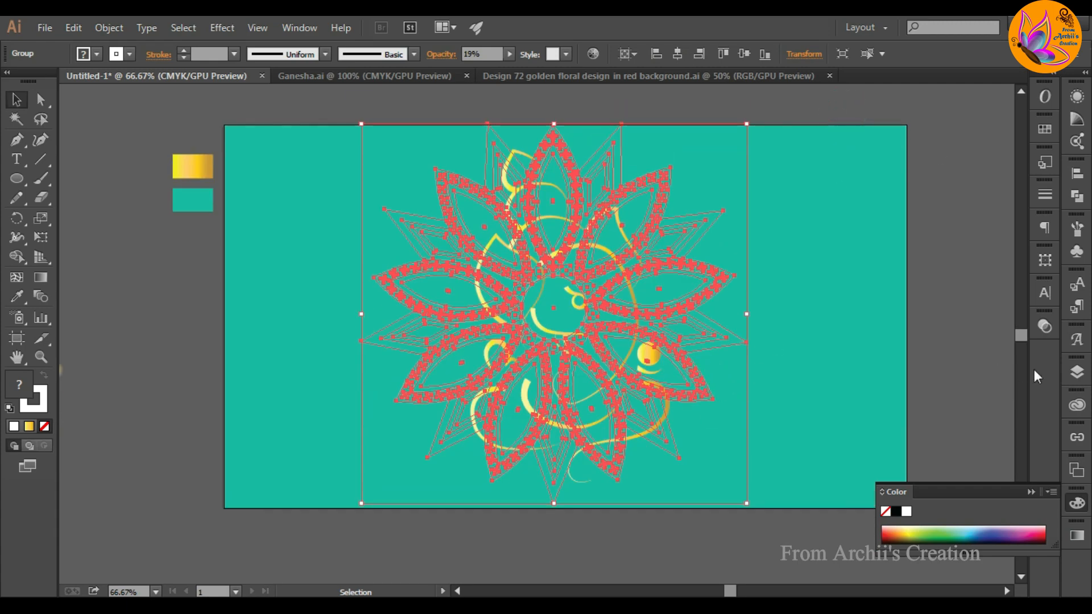
drag(745, 504, 776, 536)
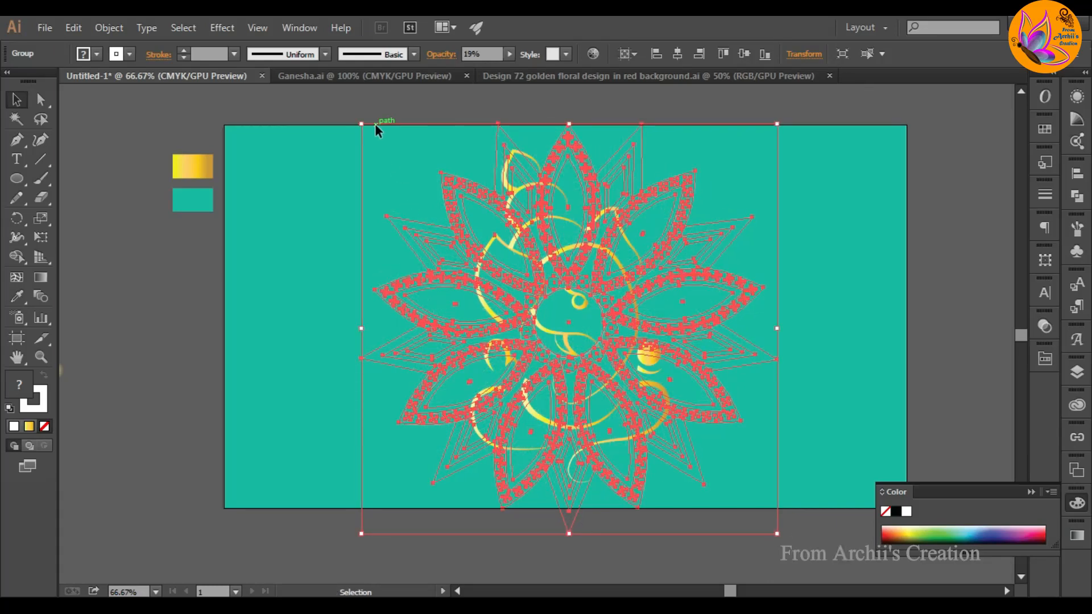
drag(360, 122, 275, 172)
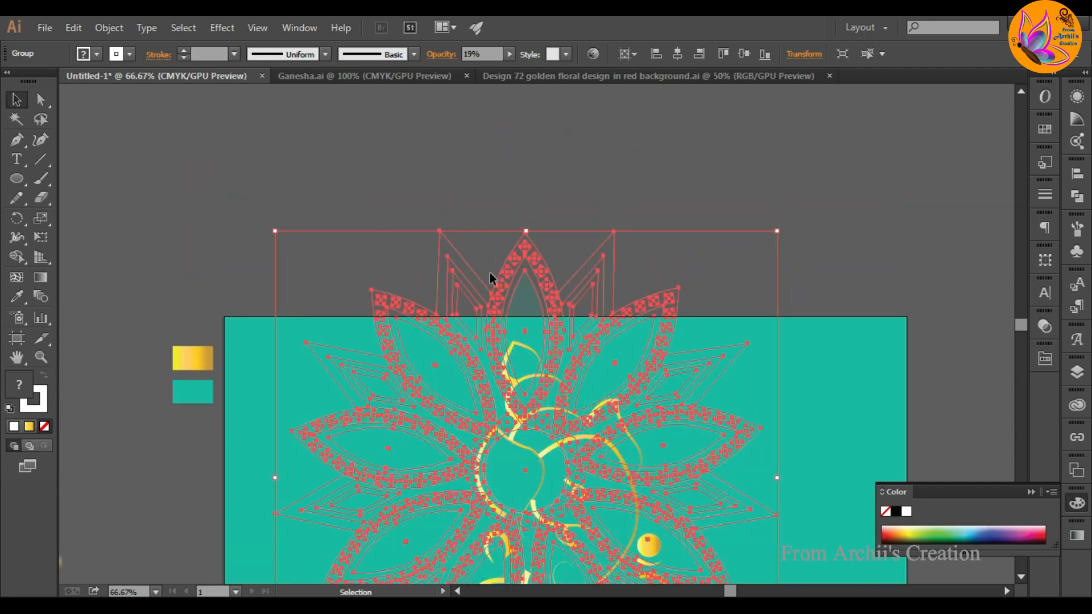
Centre the enlarged mandala horizontally and vertically on the artboard
scroll(498, 242, down, 3)
click(677, 53)
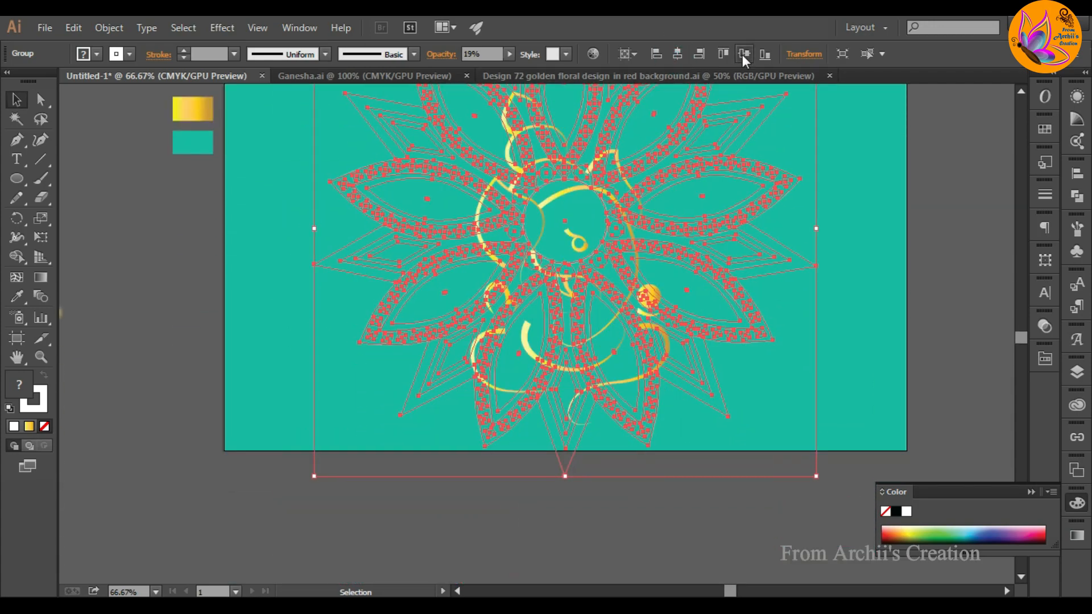
click(743, 54)
scroll(738, 270, up, 2)
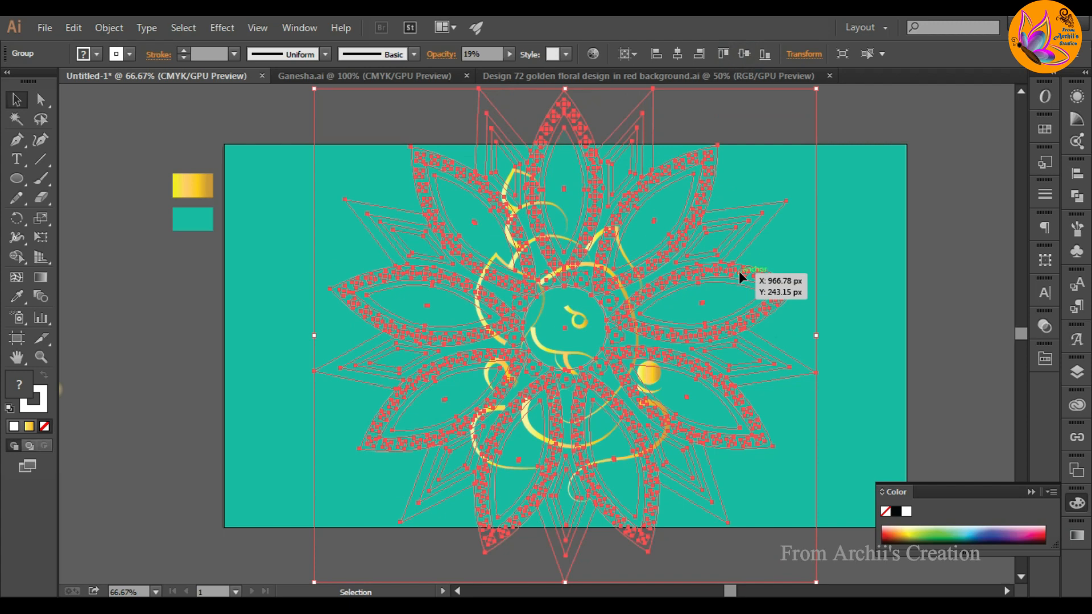
click(198, 312)
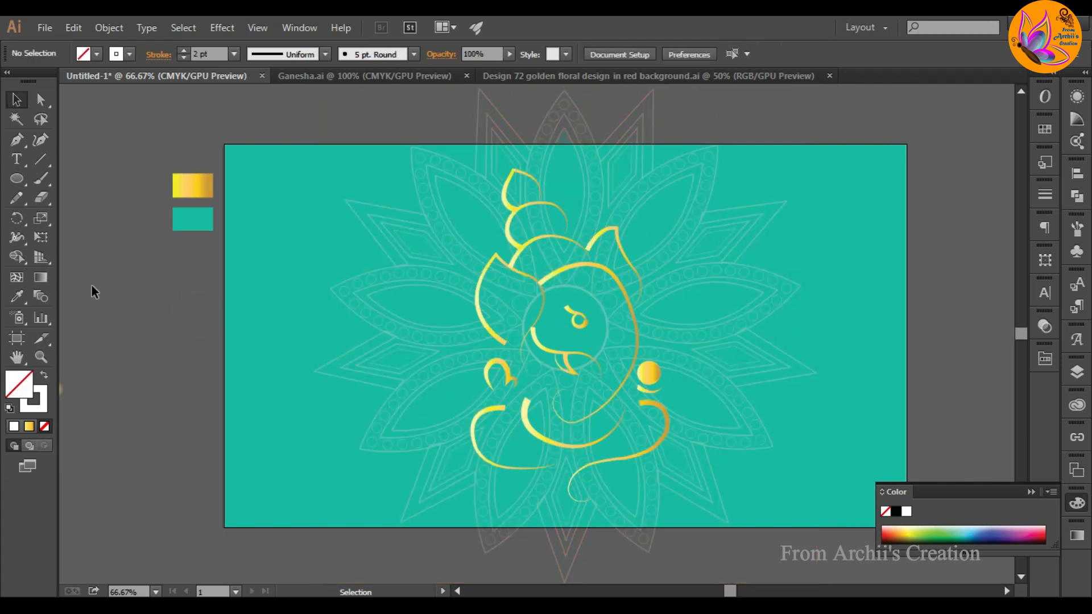
Draw a white-filled rectangle that exactly covers the whole artboard
click(19, 176)
click(65, 180)
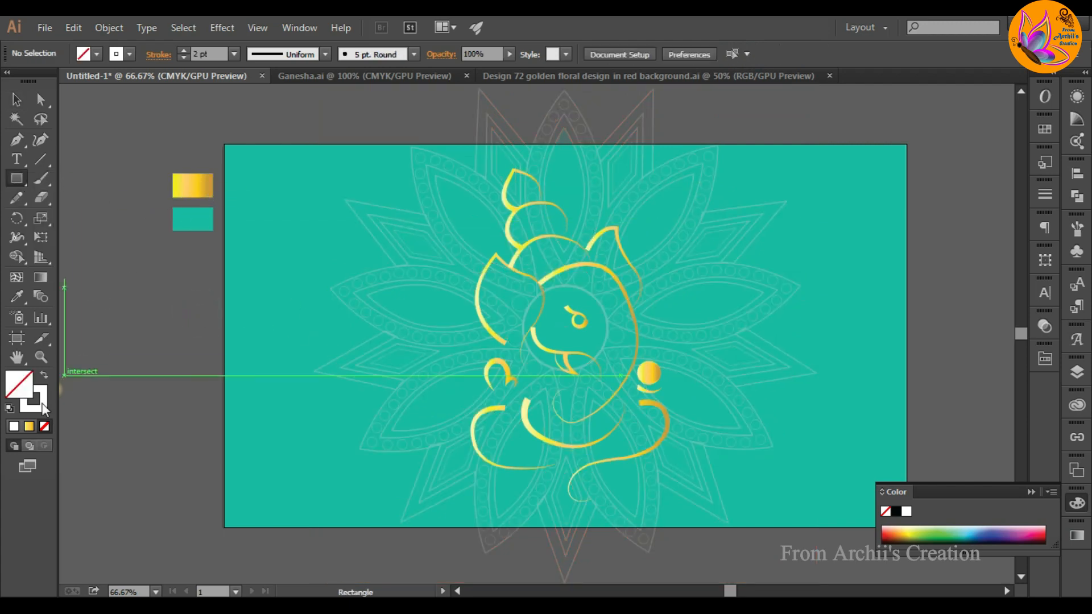
drag(41, 403, 21, 379)
mouse_move(224, 143)
mouse_down()
mouse_move(534, 402)
mouse_move(906, 527)
mouse_up()
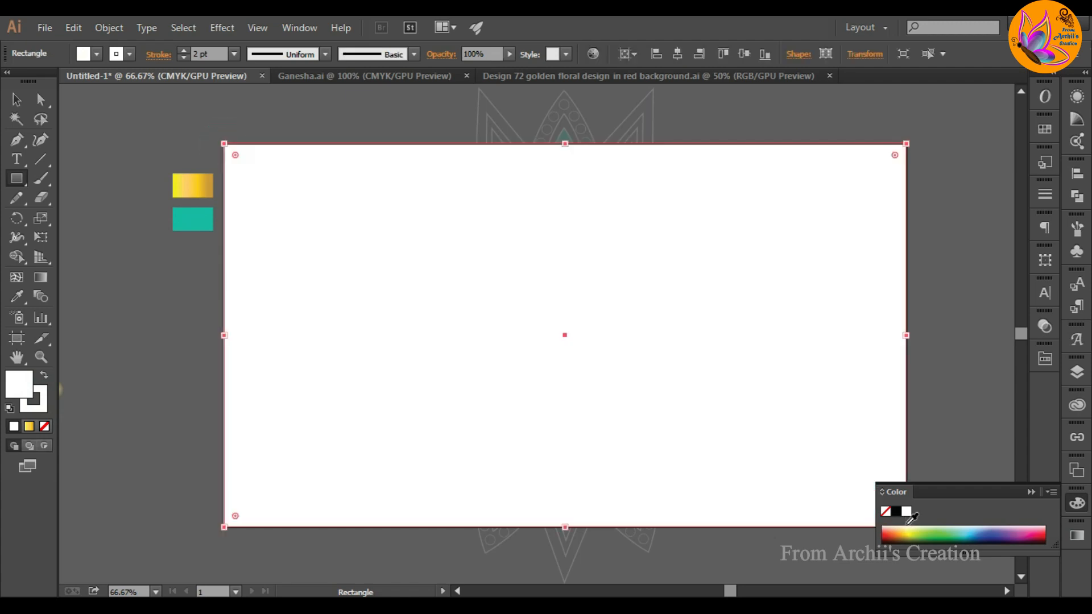
Make a clipping mask from the artboard-sized rectangle and the mandala to trim the petals outside the artboard
click(16, 101)
drag(412, 113, 494, 153)
right_click(486, 226)
click(543, 320)
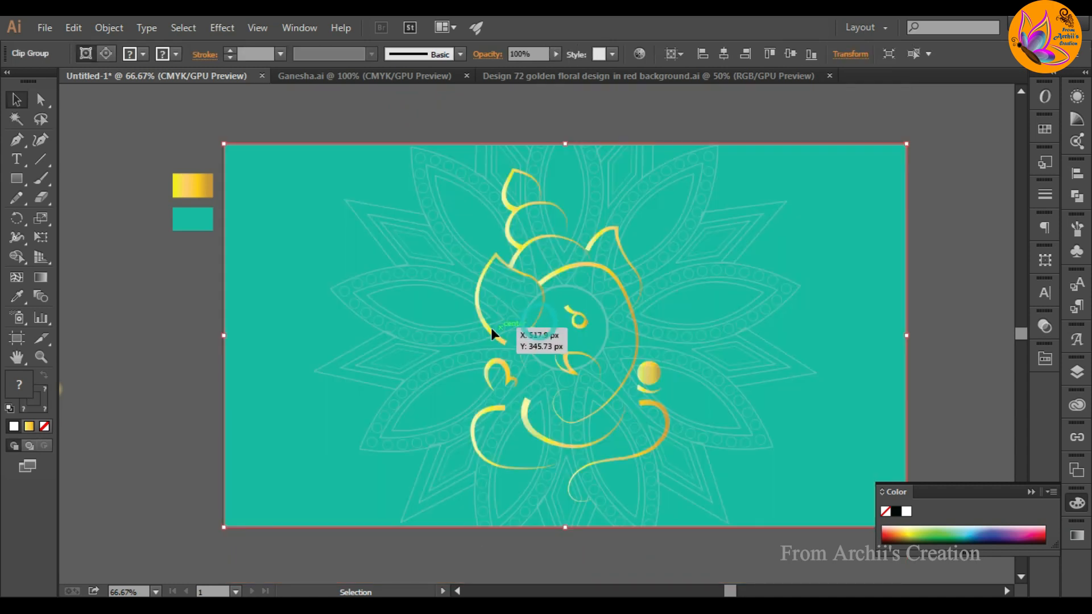
click(146, 324)
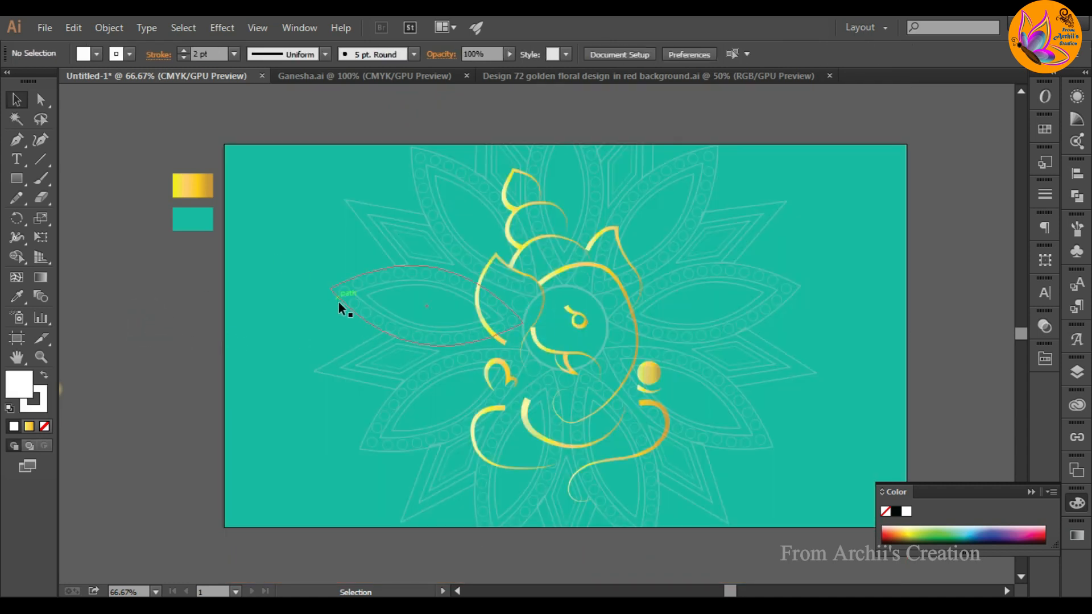
Isolate the mandala inside its clip group, adjust its opacity, and leave isolation mode
click(387, 344)
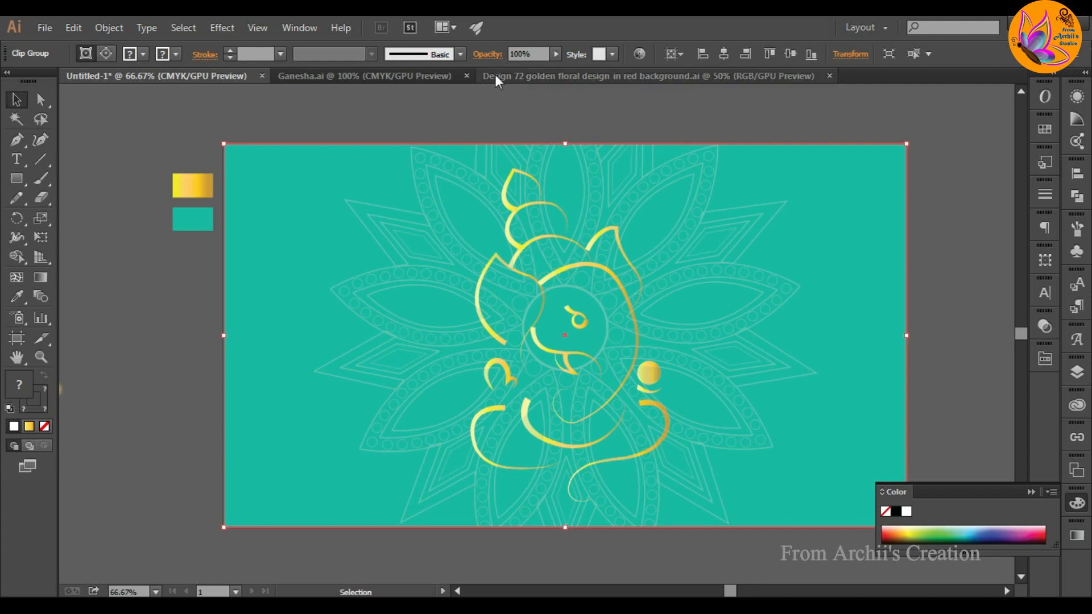
double_click(421, 207)
click(422, 209)
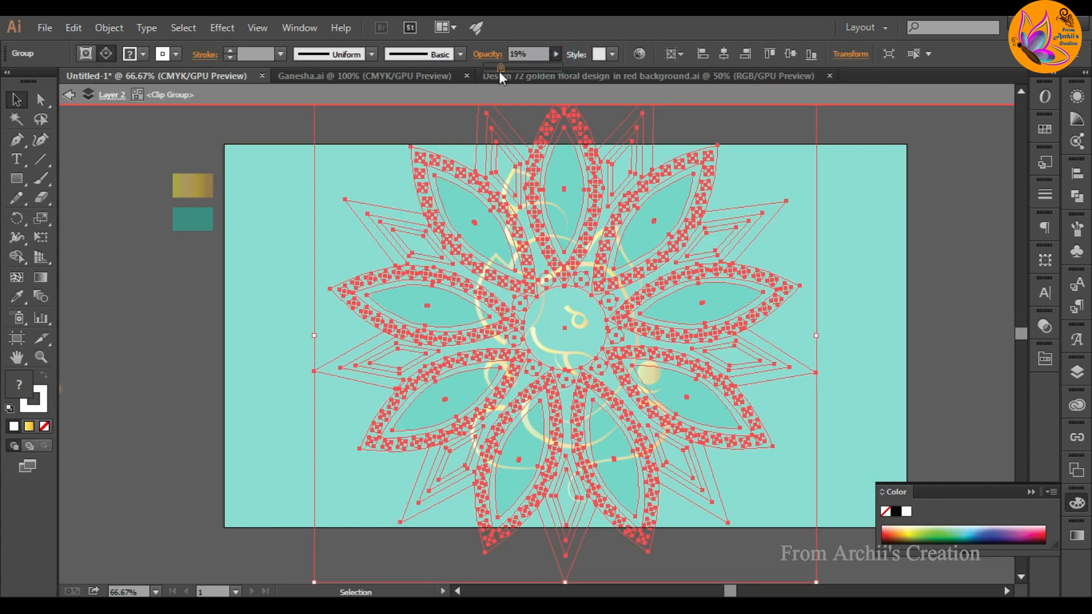
double_click(148, 315)
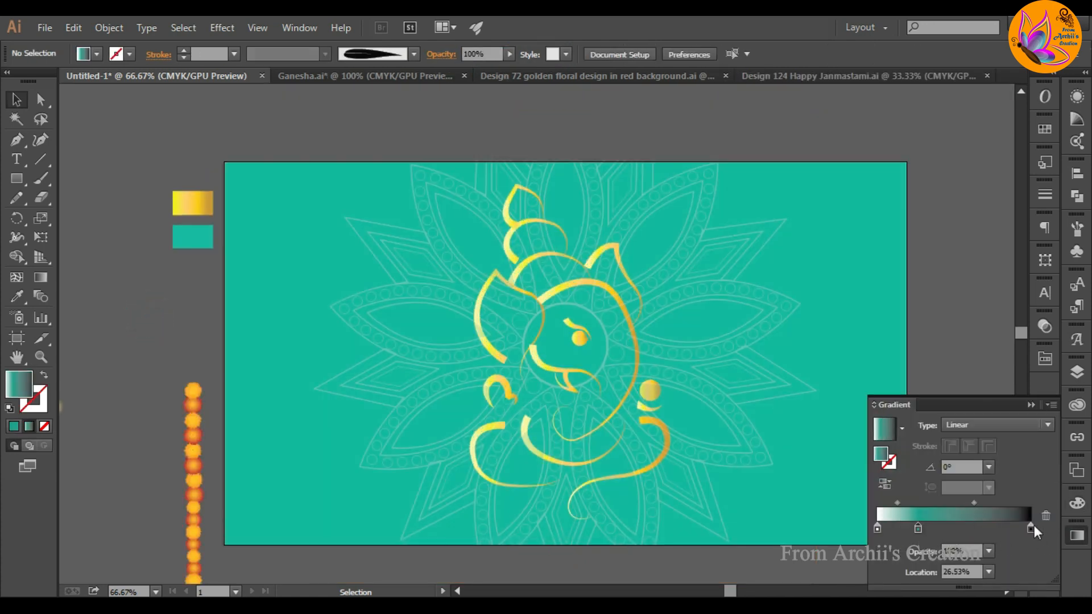
Rebuild the linear gradient with teal stops only, removing the black end stop and replacing the white start stop
click(1032, 526)
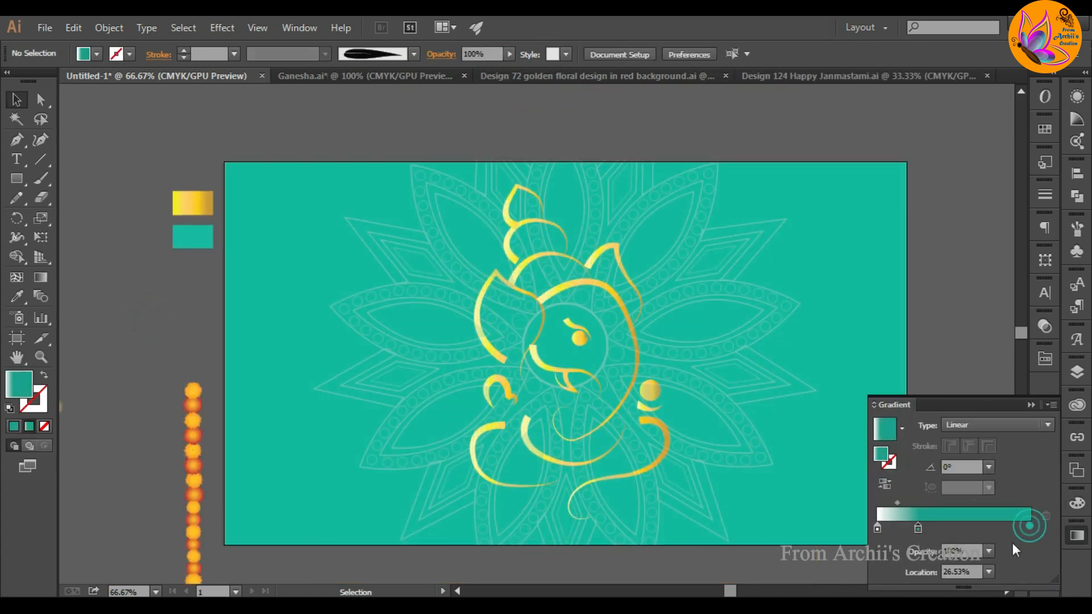
click(918, 528)
click(966, 528)
mouse_move(878, 529)
mouse_down()
mouse_move(875, 556)
mouse_move(897, 526)
mouse_move(878, 526)
mouse_up()
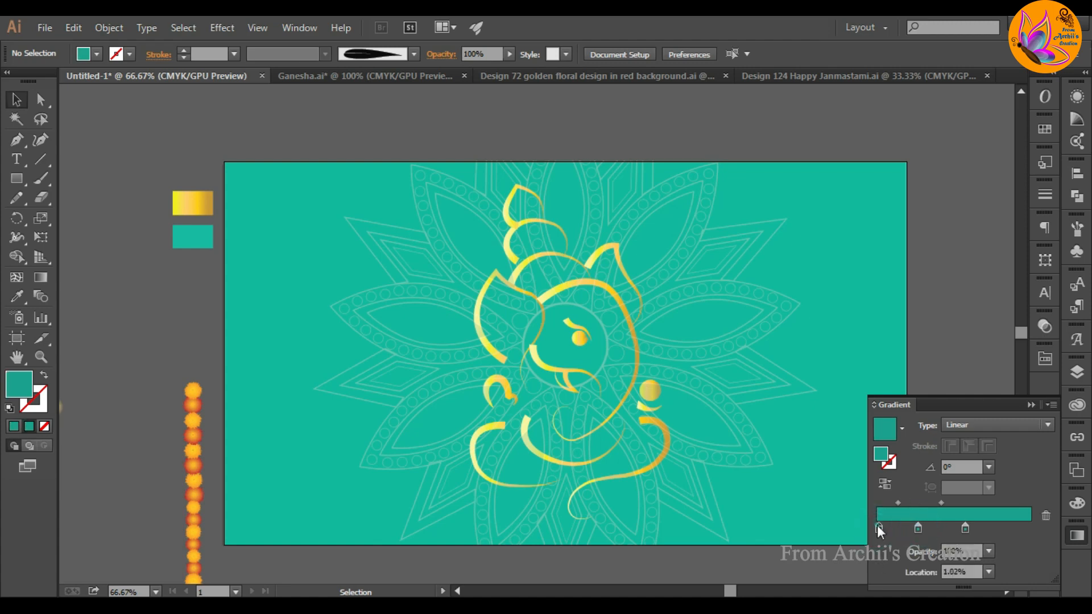
Recolour the gradient's first stop to a greener teal with cyan 75%, magenta 12% and yellow 68%
double_click(878, 528)
click(822, 373)
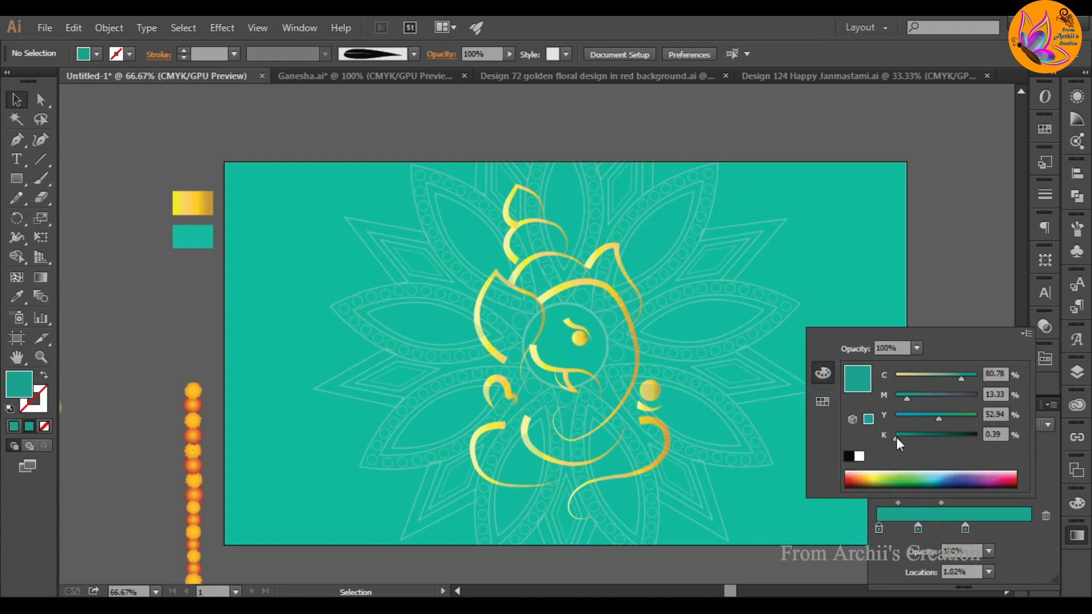
drag(939, 418, 913, 406)
drag(963, 379, 958, 378)
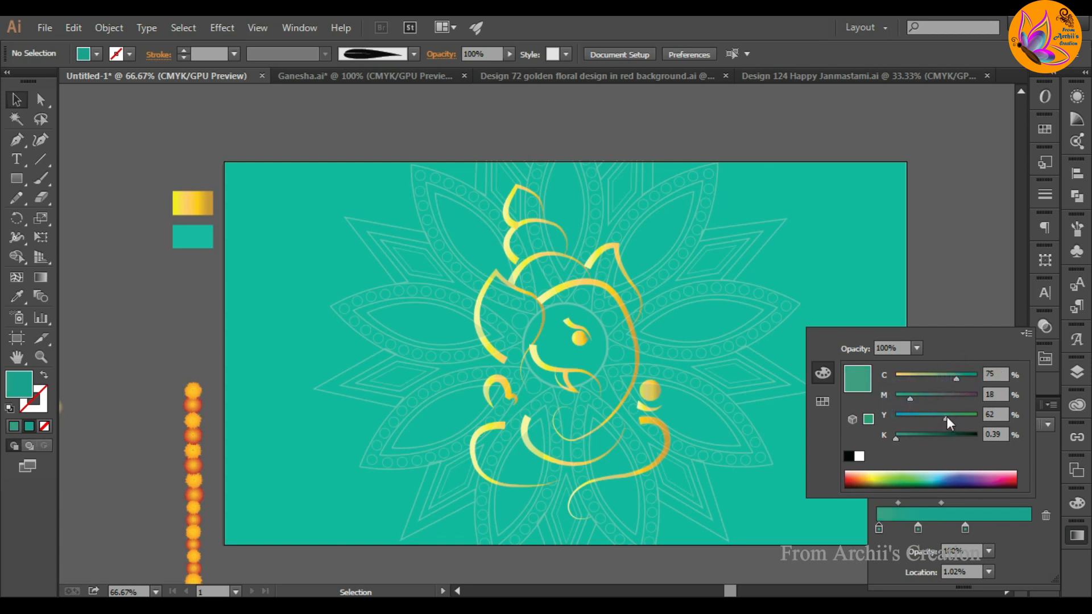
drag(948, 421, 904, 400)
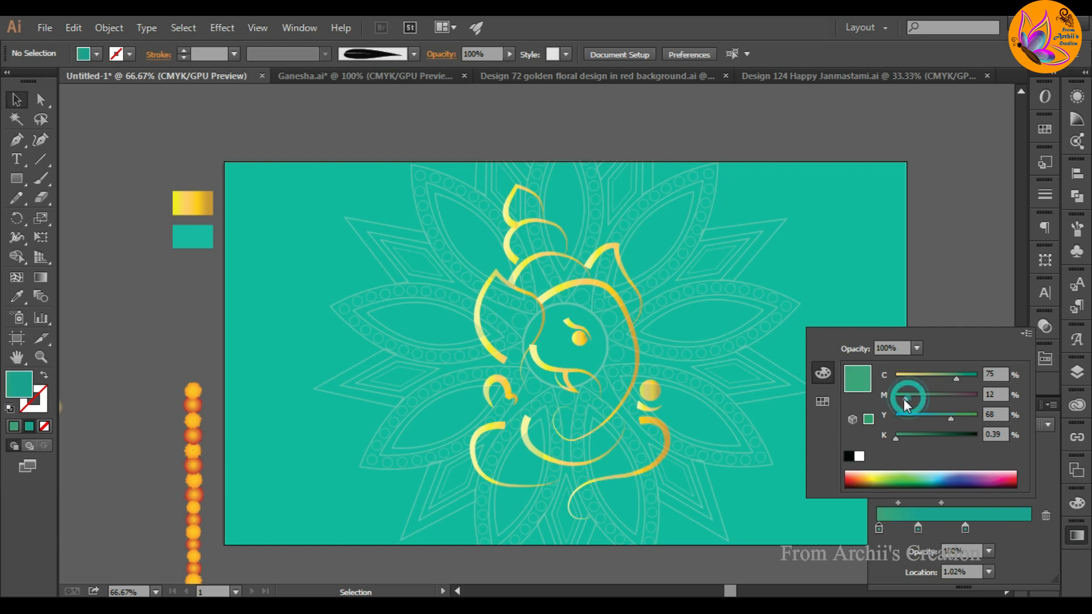
Darken the gradient's third stop by setting its magenta to 12%, yellow to 58% and black to 37%
click(918, 531)
double_click(965, 528)
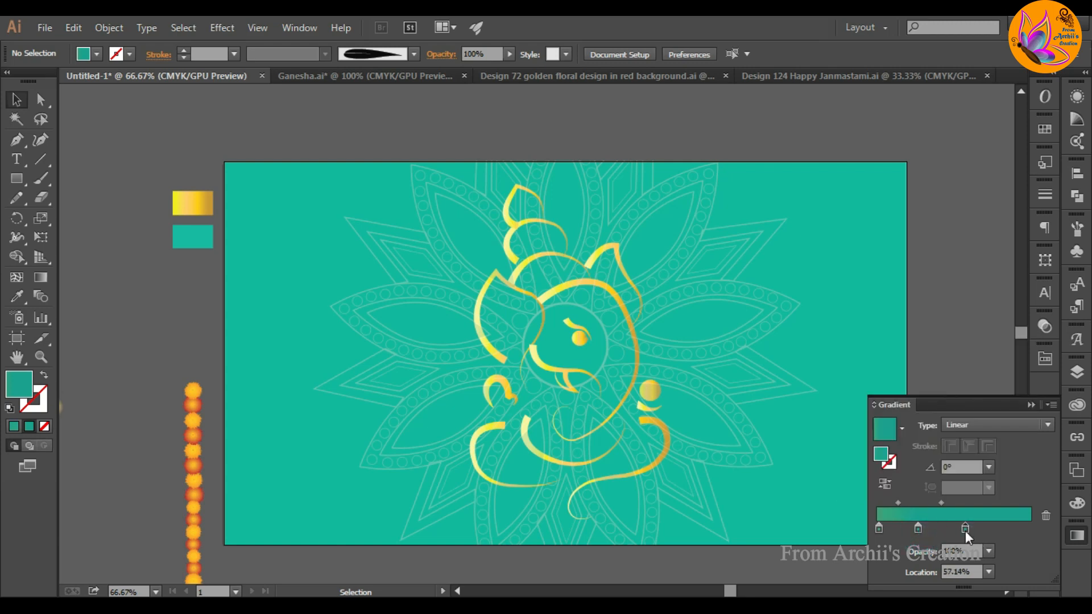
drag(894, 439, 925, 439)
click(943, 420)
click(906, 399)
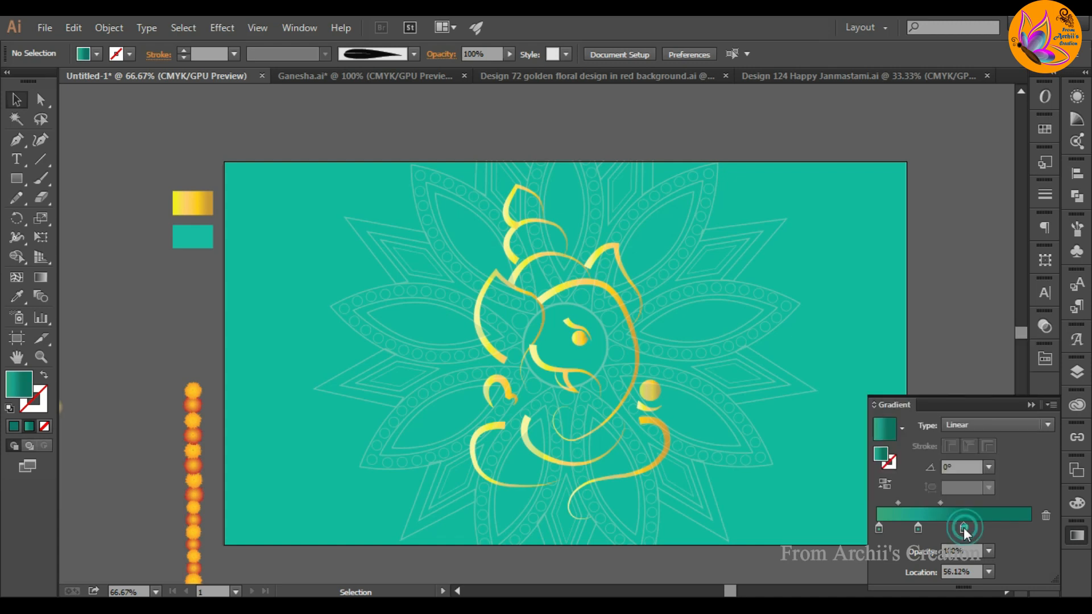
Add a fourth gradient stop at 80.61% and raise its black to 71%
click(1002, 528)
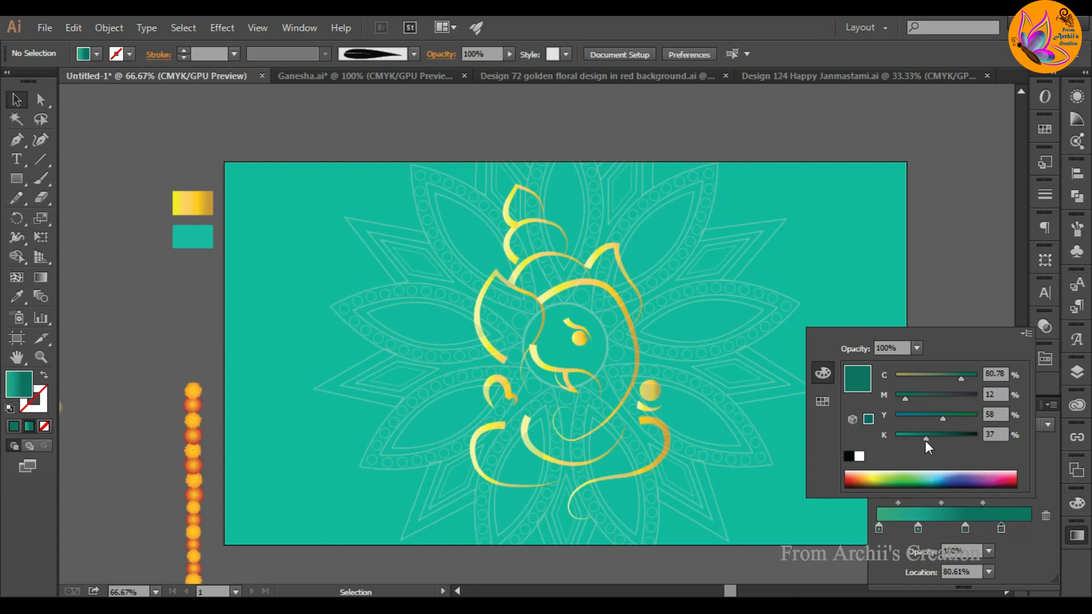
drag(926, 440, 954, 442)
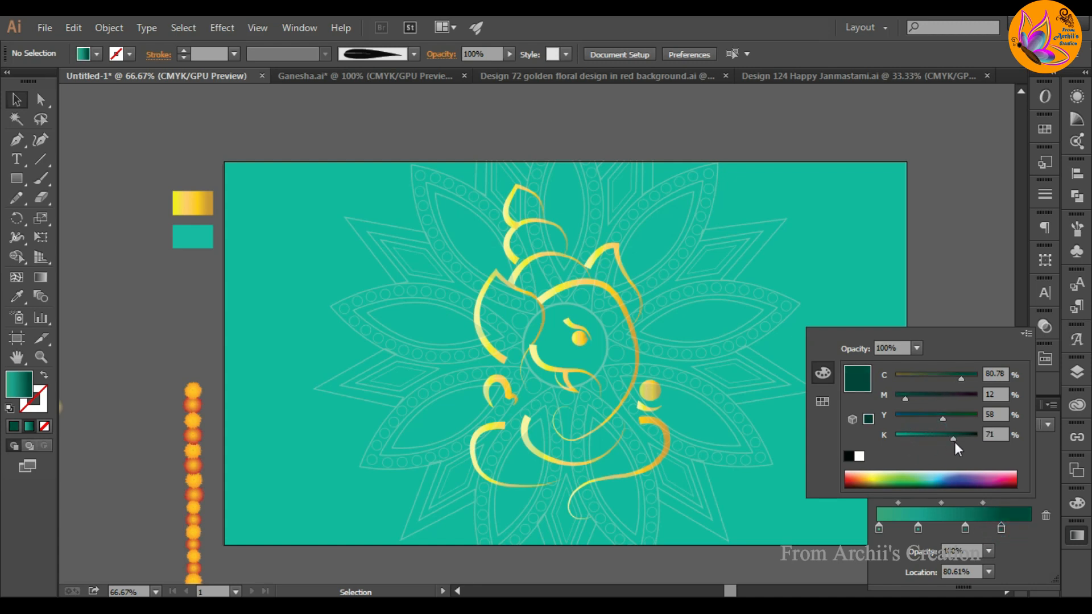
click(952, 290)
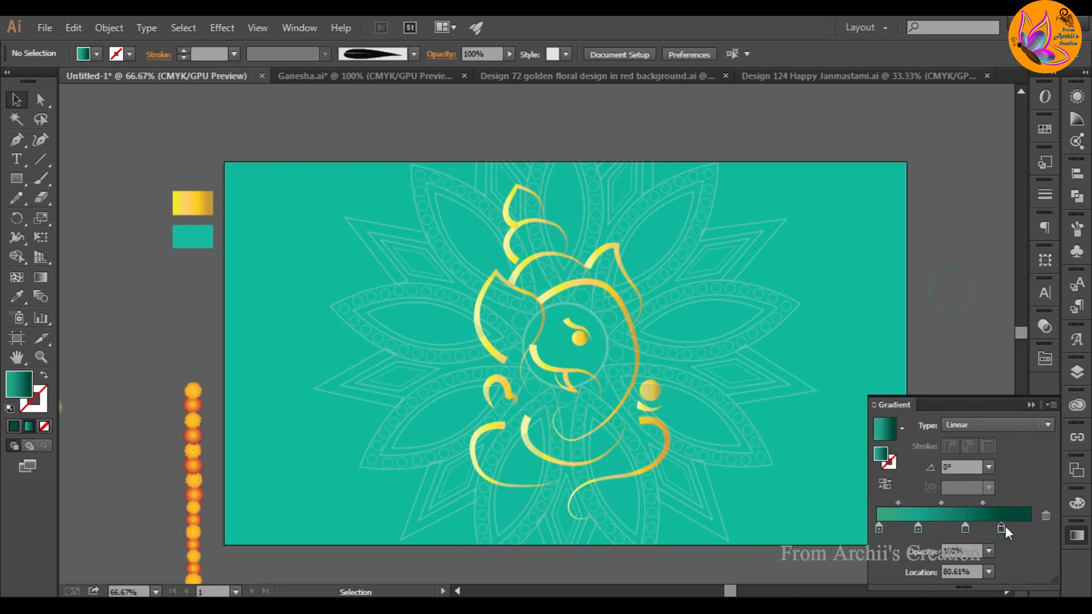
Add a final gradient stop at 97.45%, increase its black value and reduce its magenta for a very dark green
drag(1001, 529, 1028, 533)
click(1022, 529)
double_click(1028, 533)
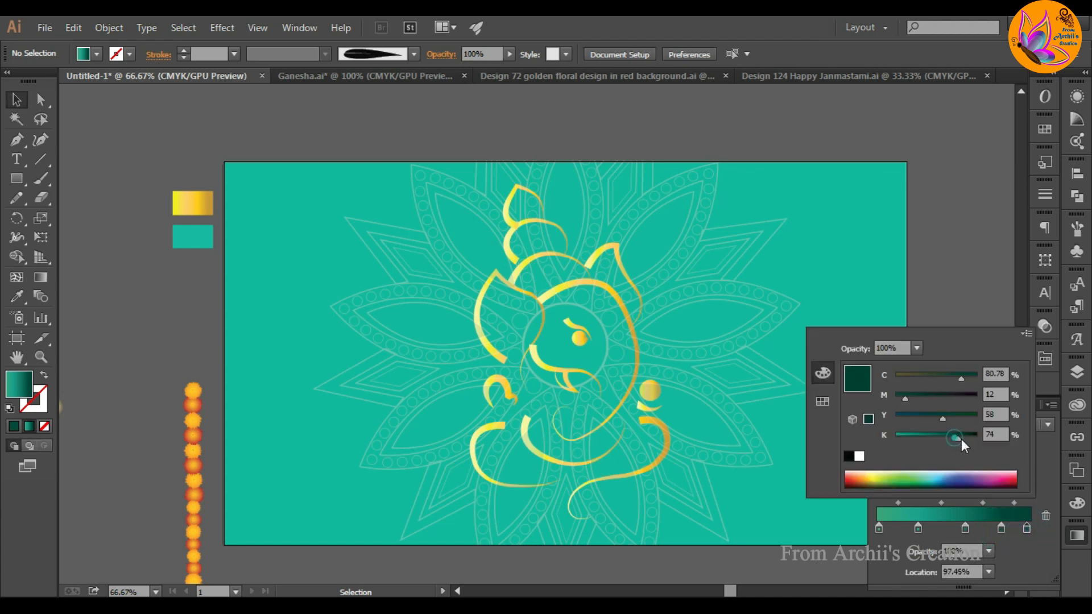
drag(960, 440, 963, 440)
drag(905, 401, 896, 400)
click(956, 257)
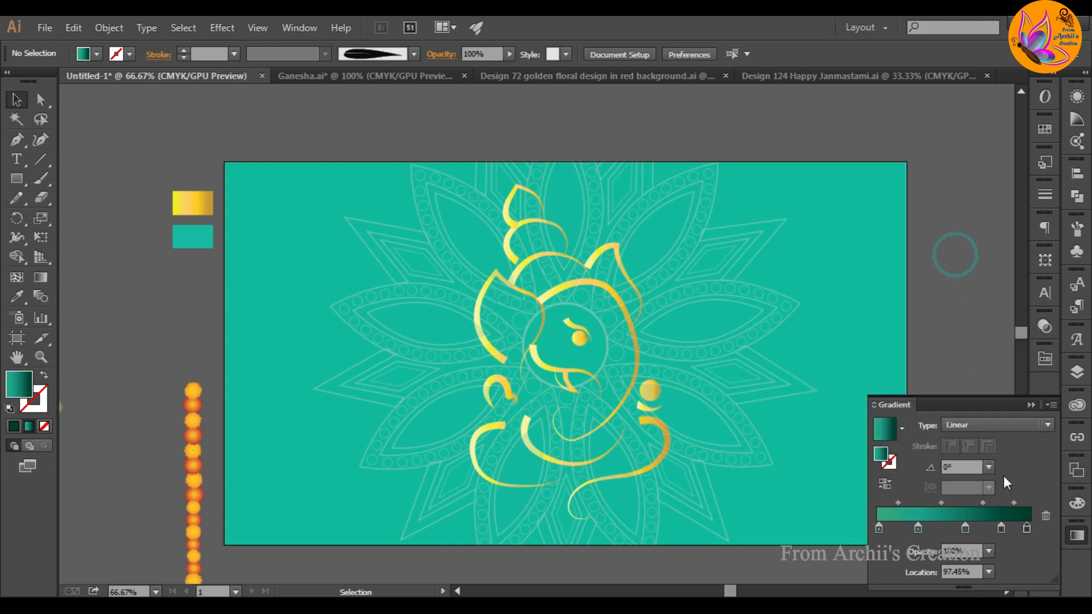
Shift the intermediate gradient stops towards the light end and reduce the yellow of the first stop
drag(967, 529, 916, 529)
click(882, 530)
double_click(880, 528)
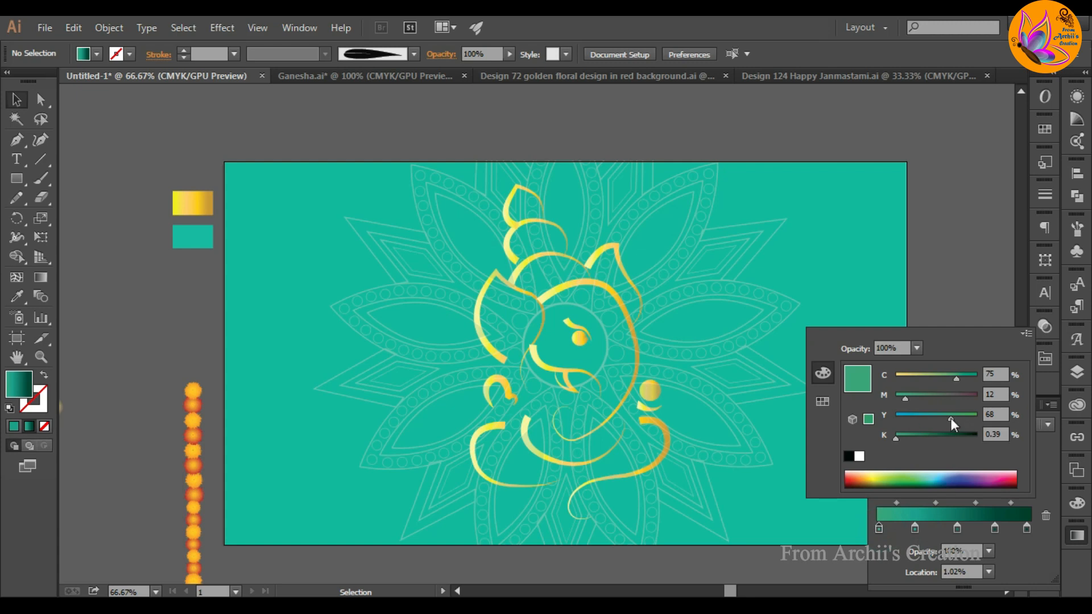
drag(939, 421, 937, 422)
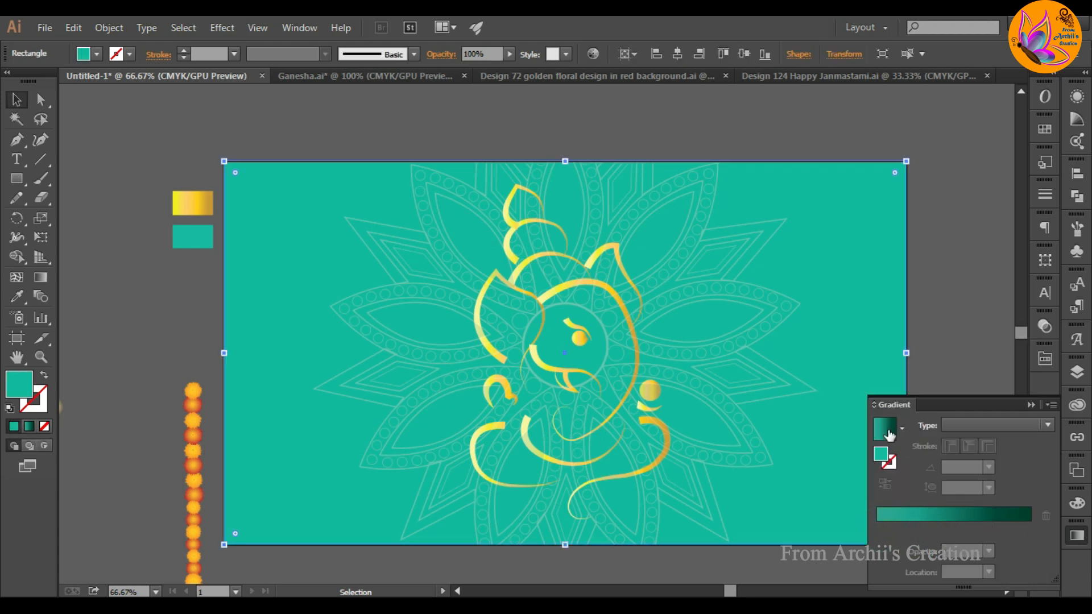
Apply the gradient to the background rectangle and run it vertically at -90°, light at the top and dark at the bottom
drag(887, 430, 880, 453)
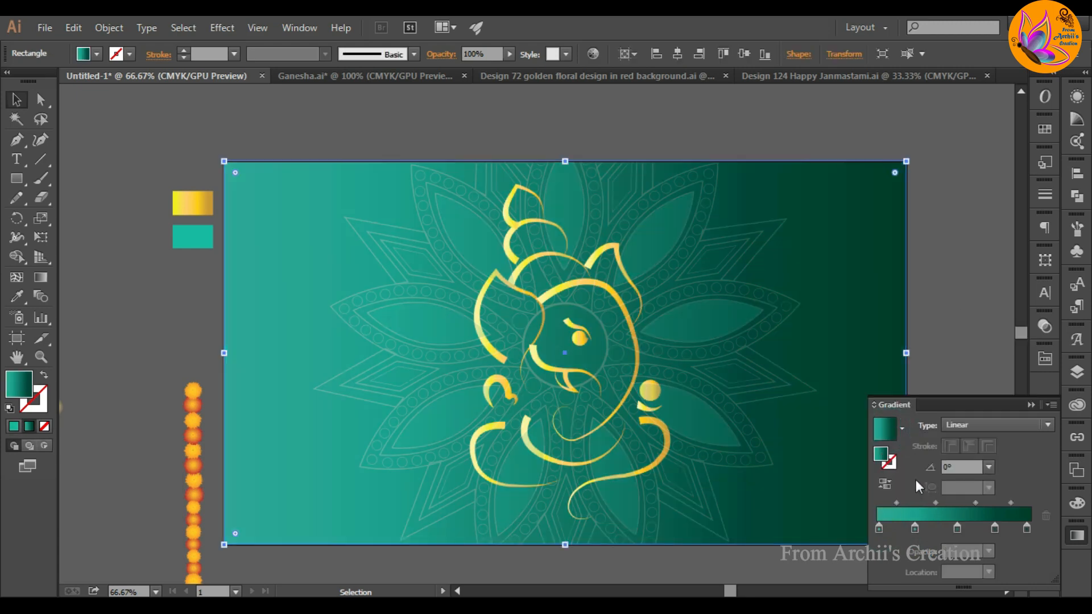
click(42, 277)
mouse_move(423, 446)
mouse_down()
mouse_move(421, 127)
mouse_move(419, 446)
mouse_up()
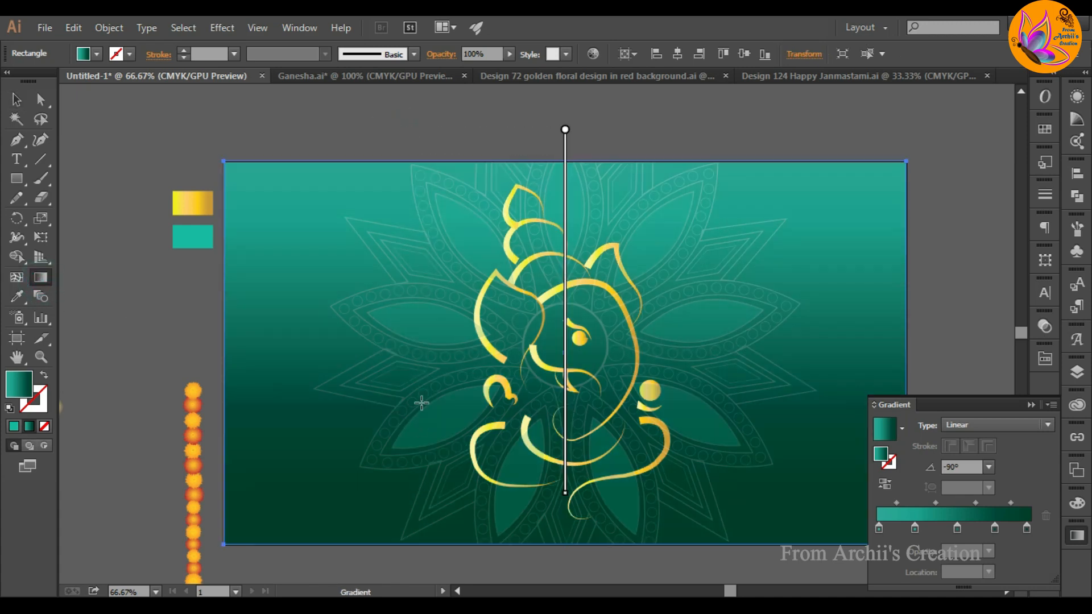
drag(563, 271, 563, 256)
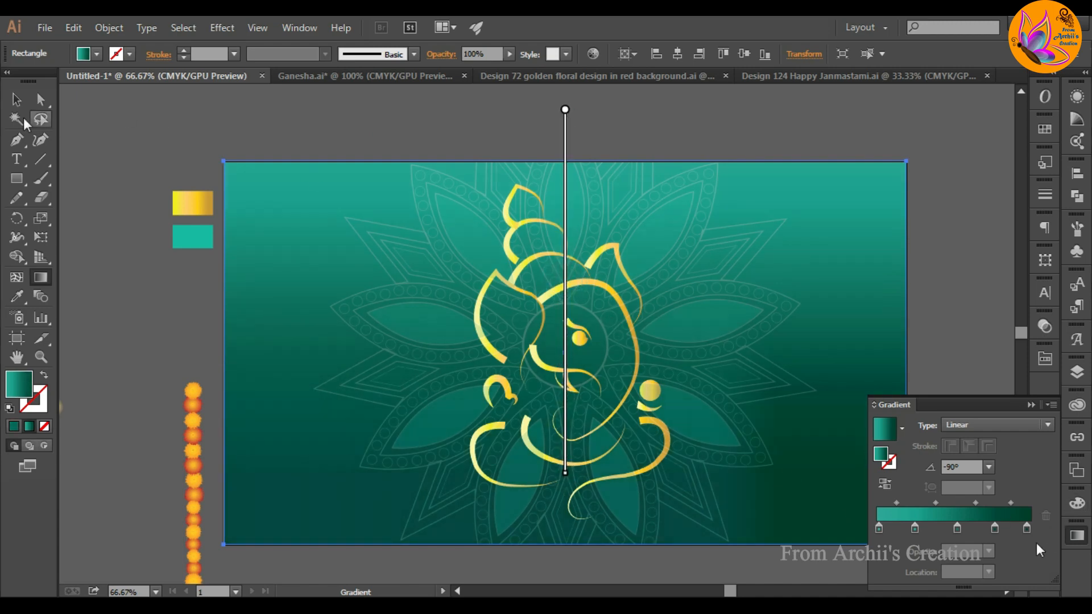
Reselect the background rectangle and respace its gradient stops for a smoother transition from teal to dark green
click(17, 100)
click(131, 117)
click(418, 471)
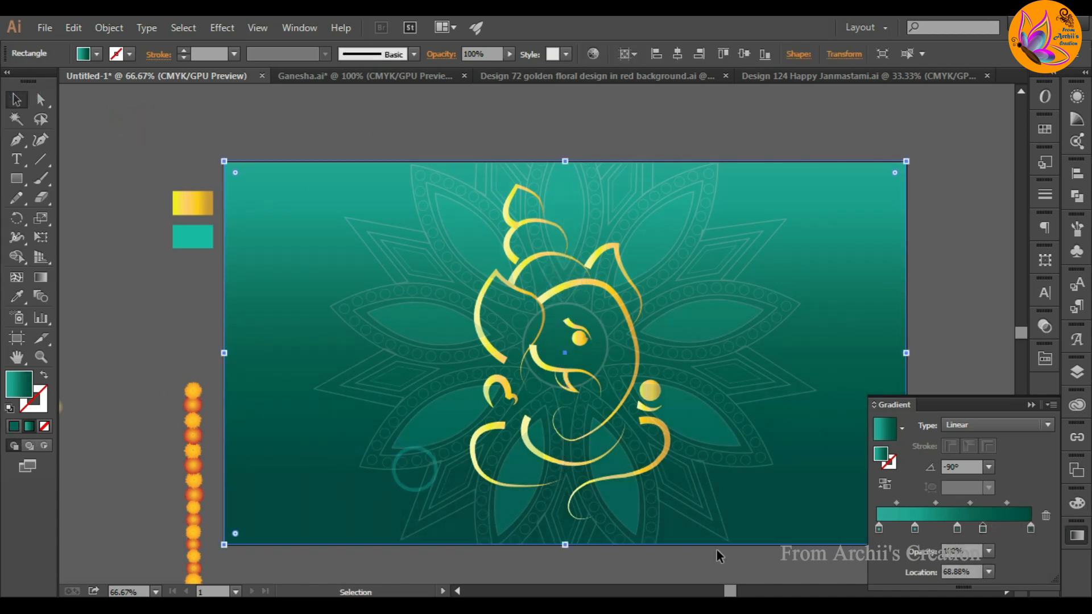
click(954, 529)
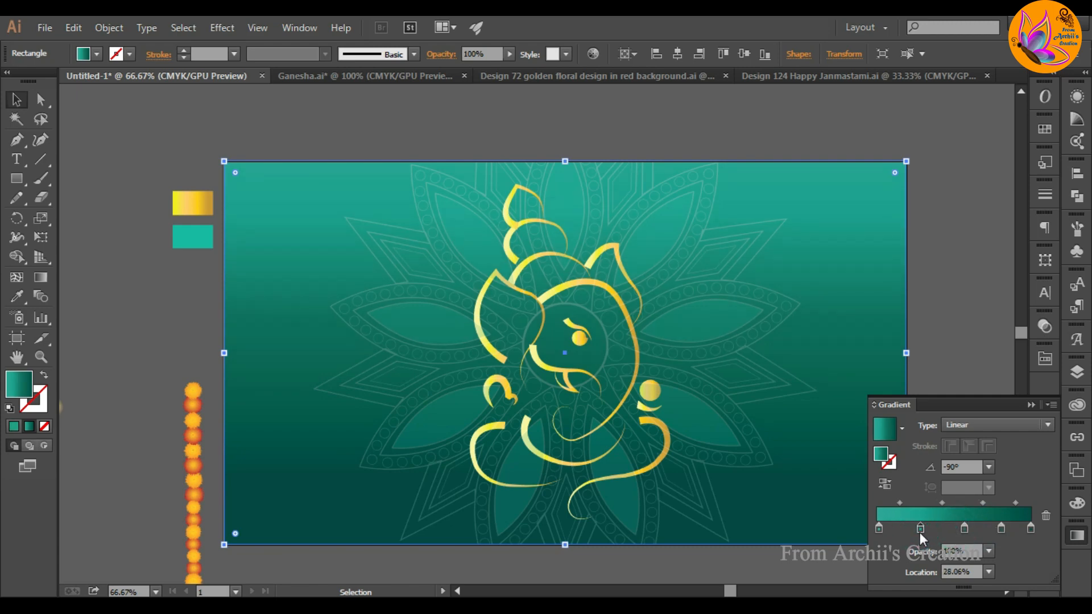
drag(920, 530, 925, 530)
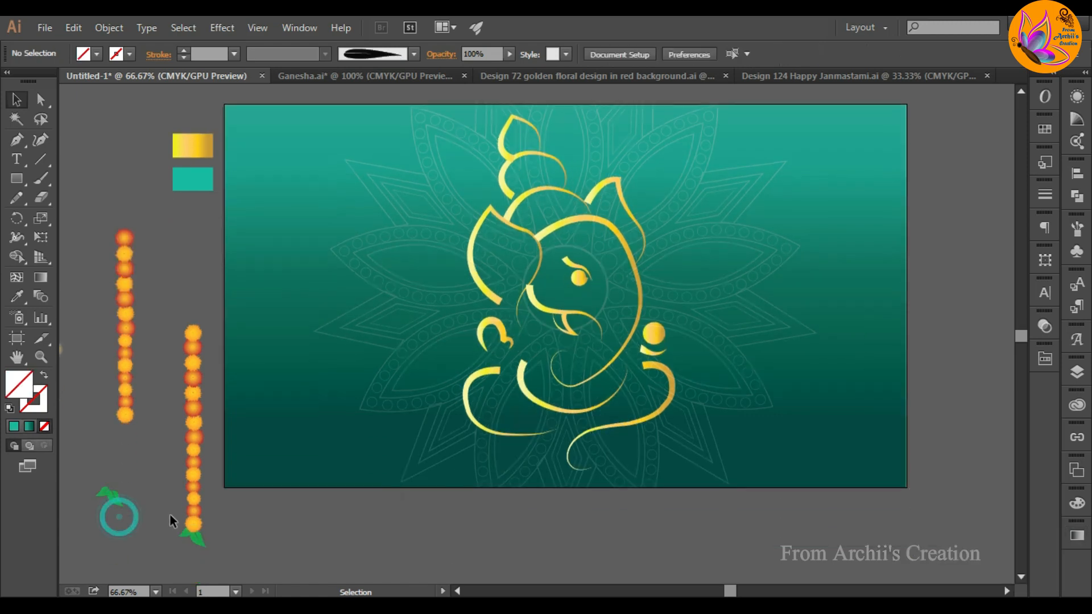
Group the flower garland that has leaves and move it to the artboard's upper-right corner
drag(169, 307, 207, 554)
right_click(193, 496)
click(240, 410)
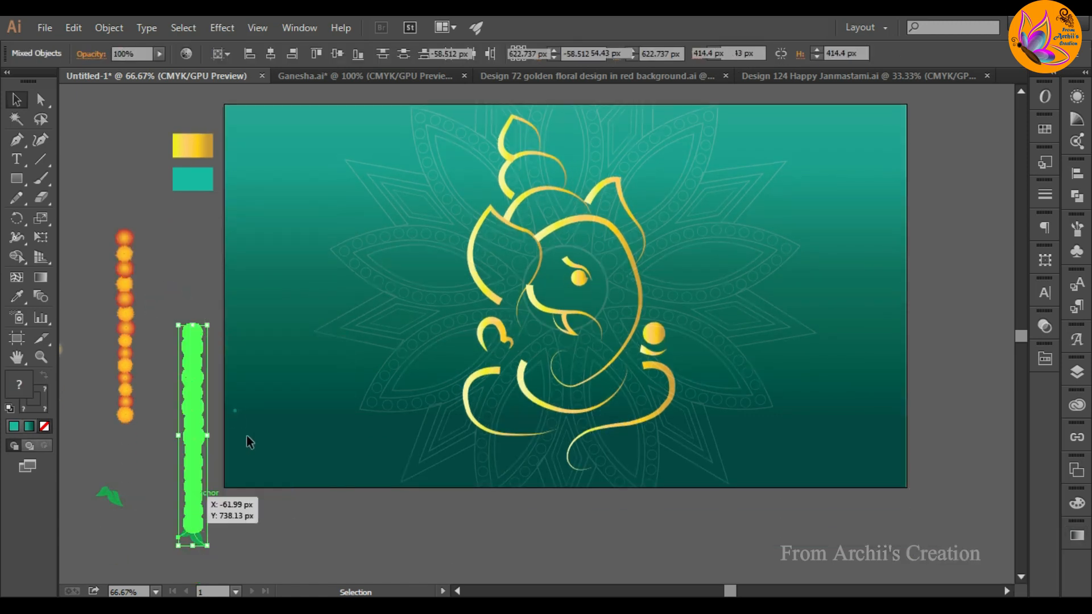
click(294, 519)
drag(193, 484, 885, 265)
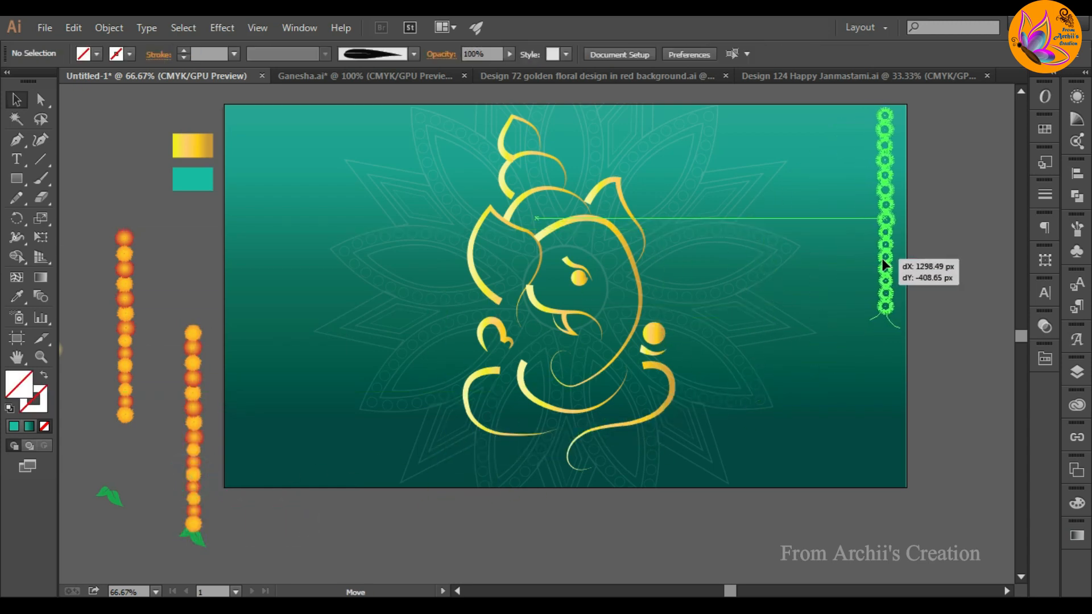
drag(969, 305, 969, 305)
click(968, 303)
Duplicate the garland to its left, scale the copy down and align it with the artboard's top edge
drag(886, 275, 852, 277)
drag(863, 300, 860, 261)
drag(850, 239, 858, 239)
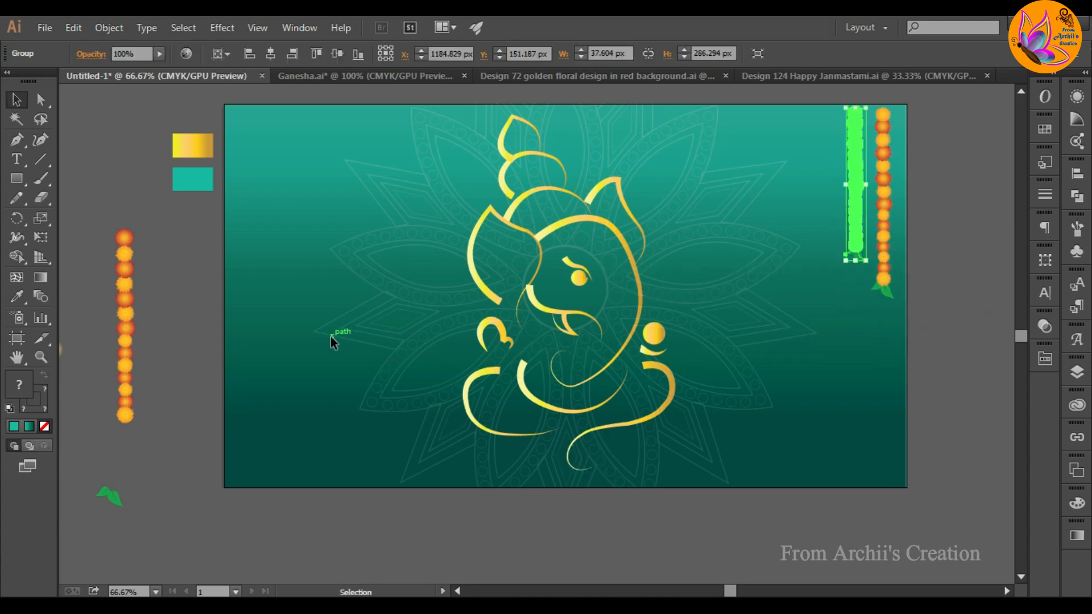
Place the small four-point sparkle beside Ganesha's trunk
click(332, 337)
drag(127, 314, 570, 334)
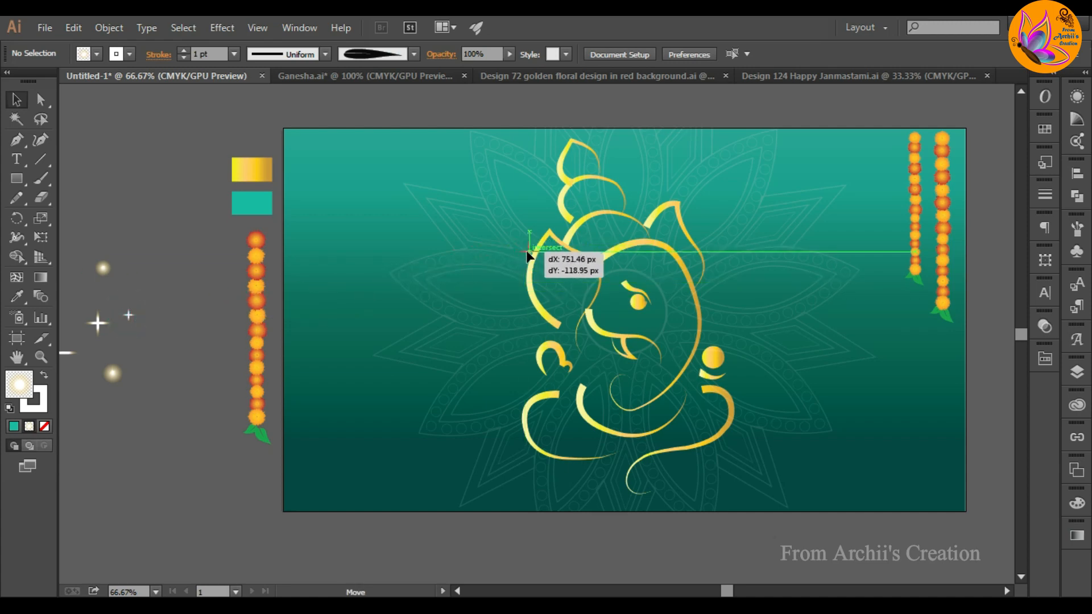
click(471, 277)
click(434, 324)
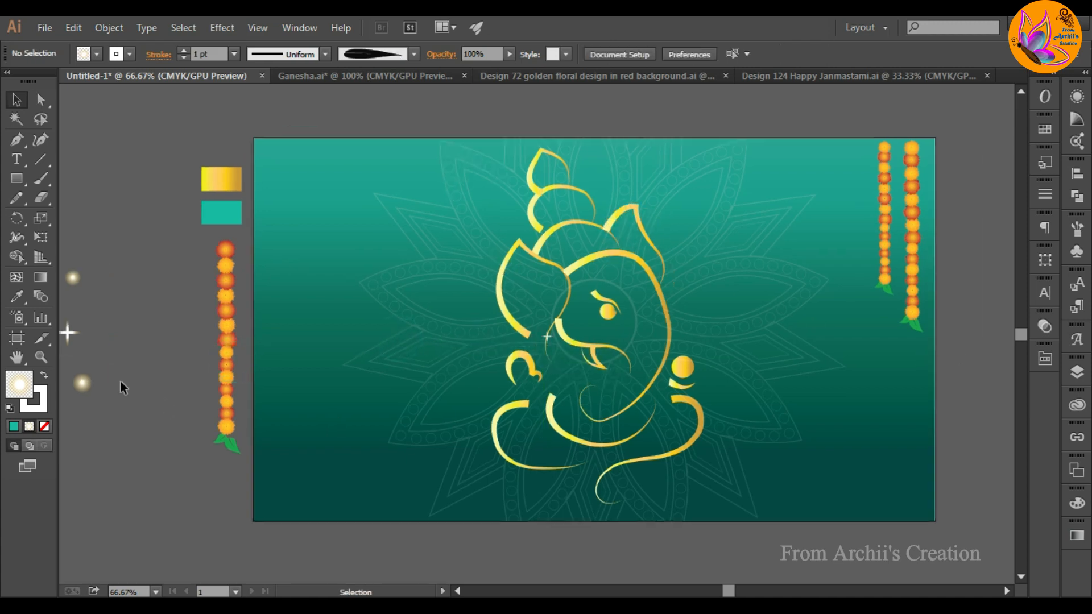
Place a glowing dot left of Ganesha's ear, duplicate it up and to the right, and lower the copy's opacity
drag(84, 389, 397, 276)
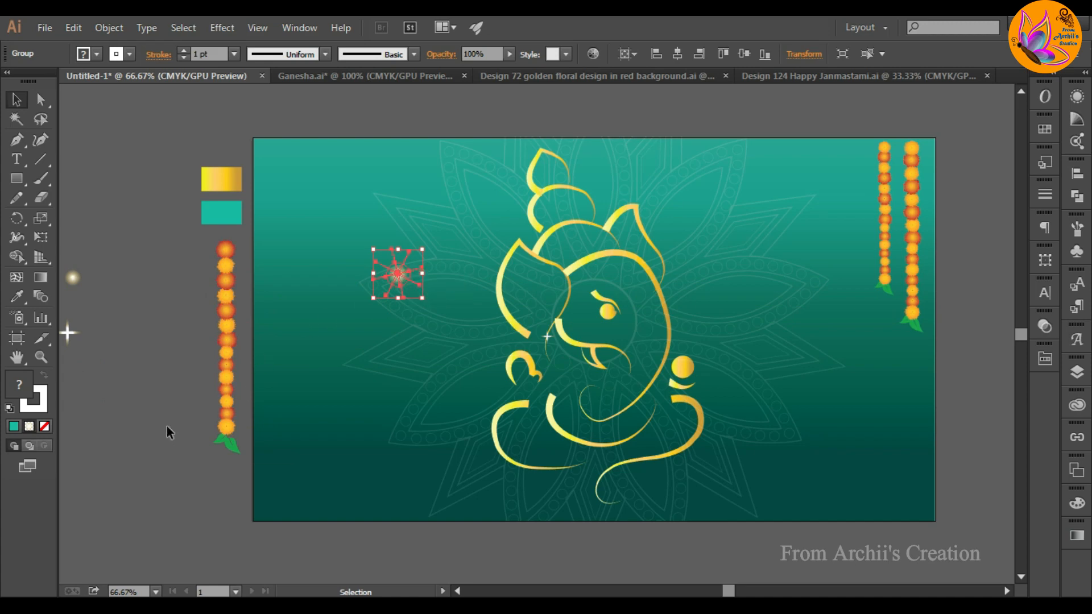
click(167, 430)
click(398, 277)
drag(402, 281, 459, 218)
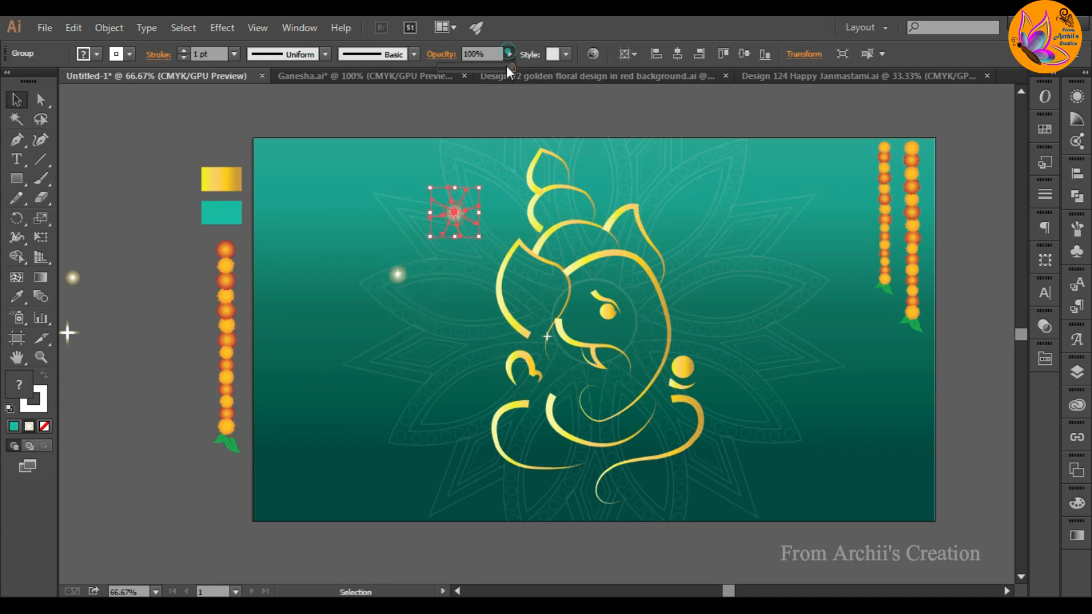
drag(507, 66, 508, 69)
click(380, 110)
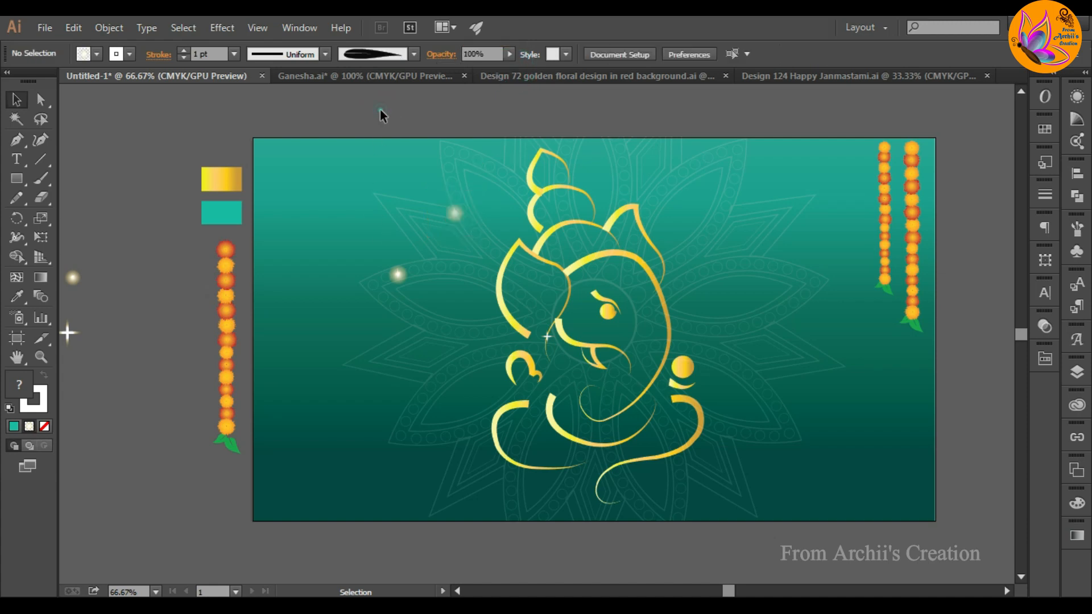
Scatter copies of the faded glowing dot below the ear and over the mandala on Ganesha's other side
drag(454, 219, 482, 397)
click(823, 307)
click(762, 307)
click(334, 385)
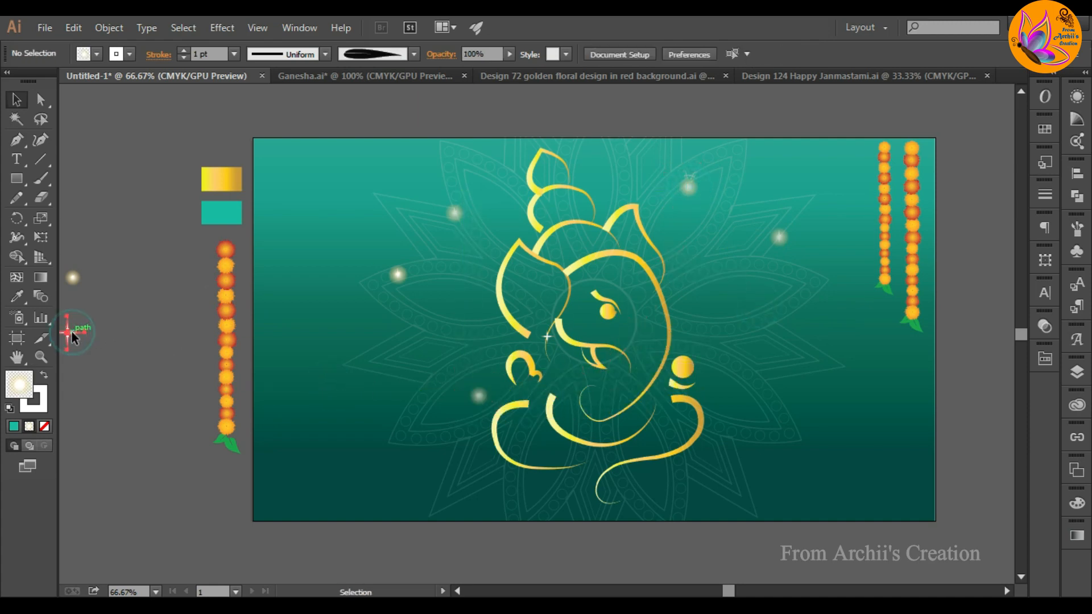
Place copies of the large star sparkle on the crown tip, ear tip and both lower curves of Ganesha
drag(71, 335, 562, 162)
click(765, 333)
click(763, 412)
click(442, 455)
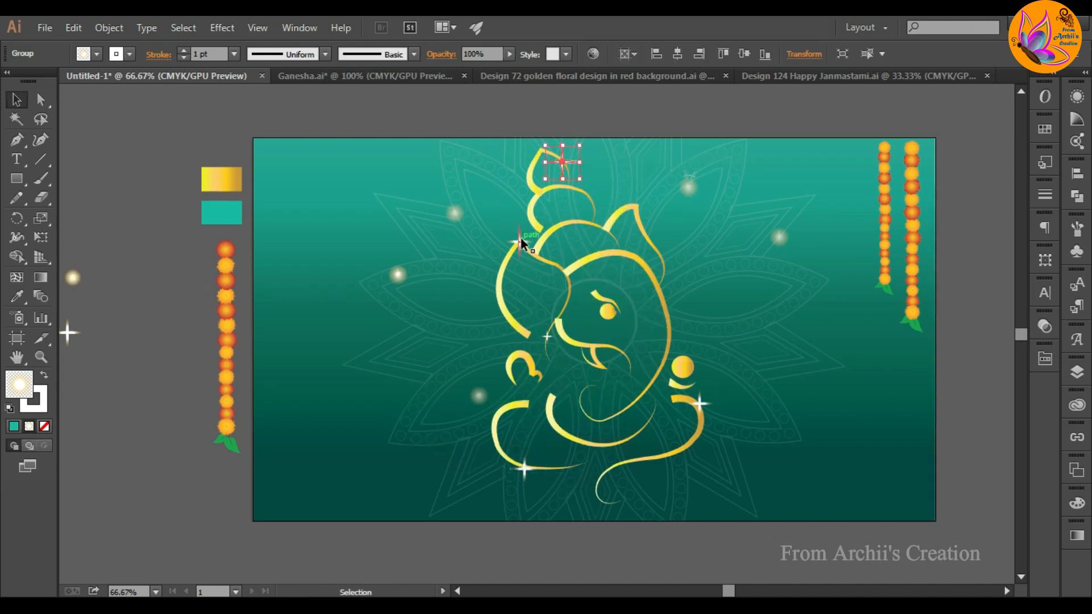
click(750, 356)
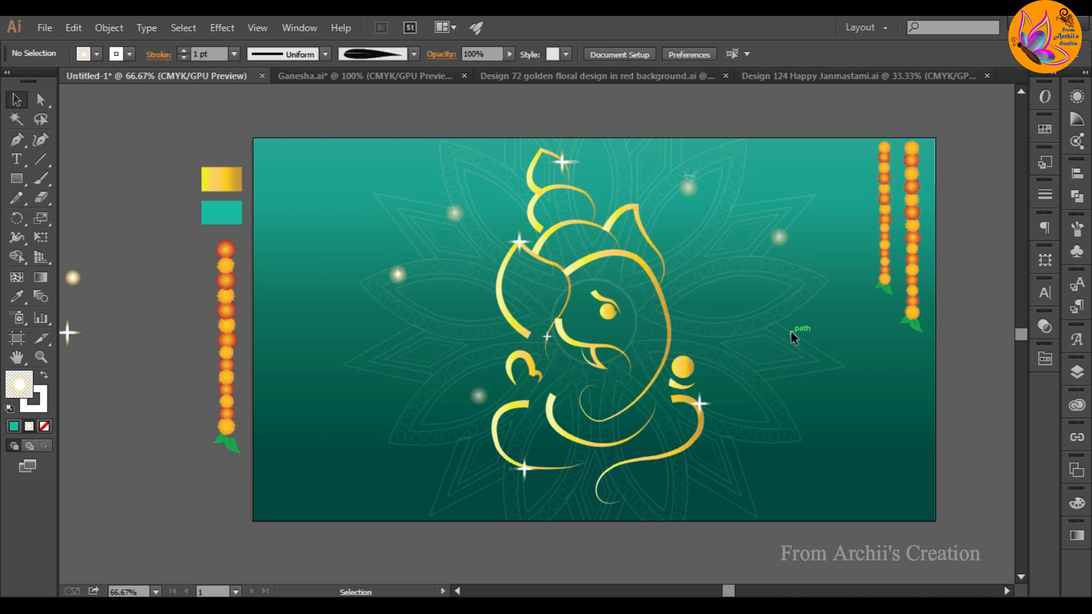
Scale down the star sparkle on the ear tip and reposition it on the point
click(520, 243)
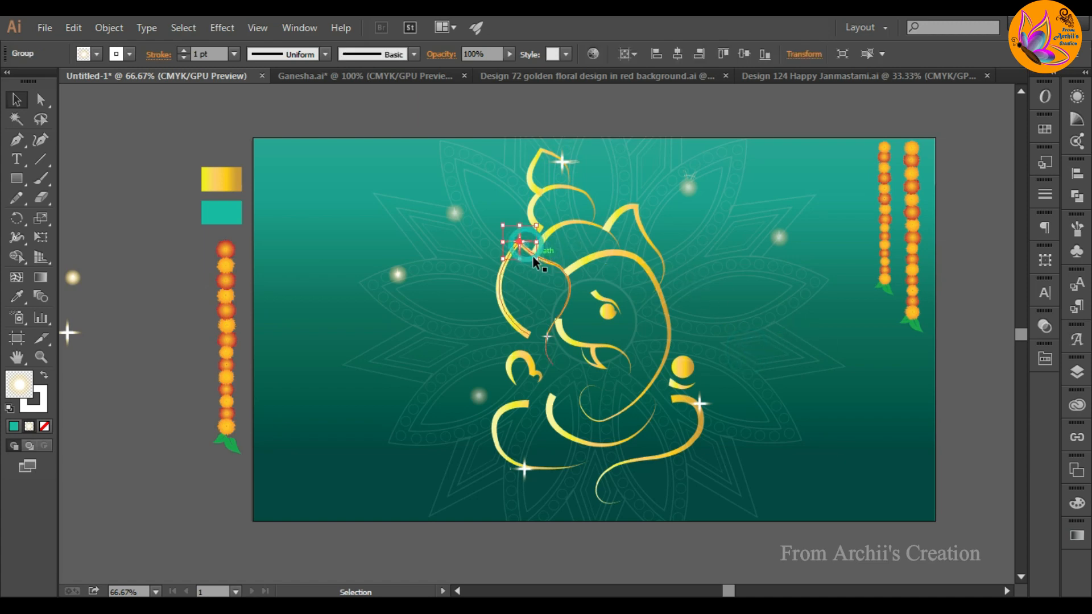
mouse_move(531, 255)
mouse_down()
mouse_move(538, 263)
mouse_move(520, 239)
mouse_up()
click(469, 174)
click(475, 173)
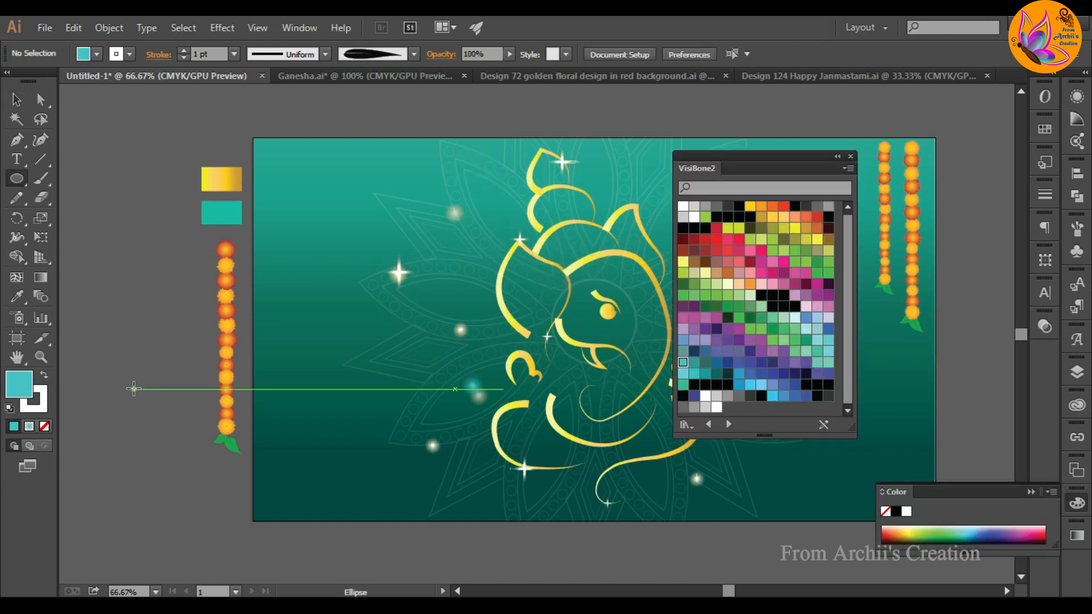
Draw a small teal circle beside the garland outside the artboard and apply a Gaussian Blur with a 41.4-pixel radius
drag(135, 377, 157, 400)
key(v)
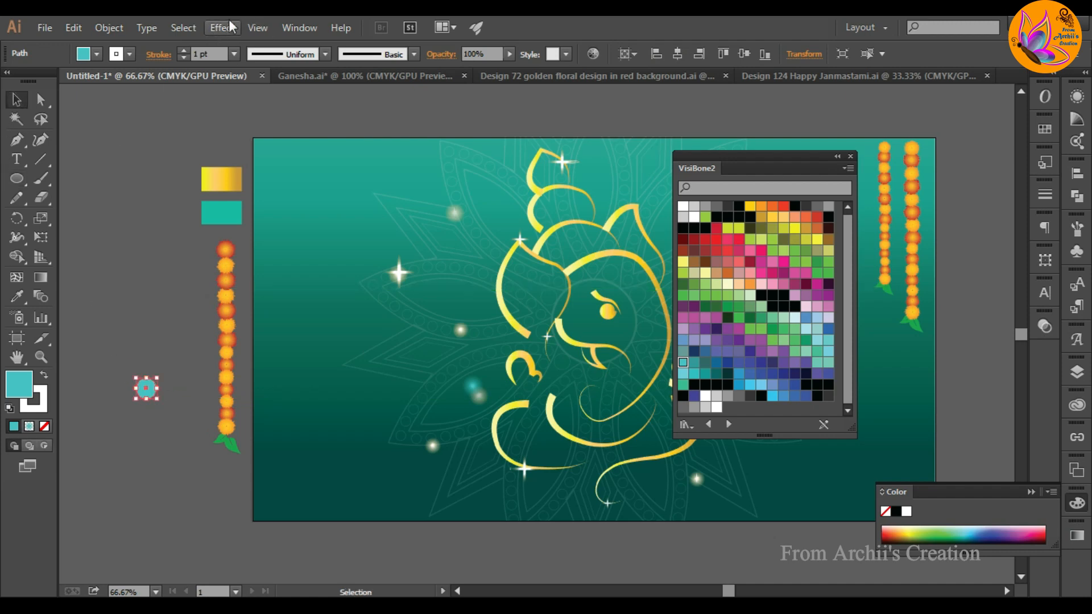
click(222, 27)
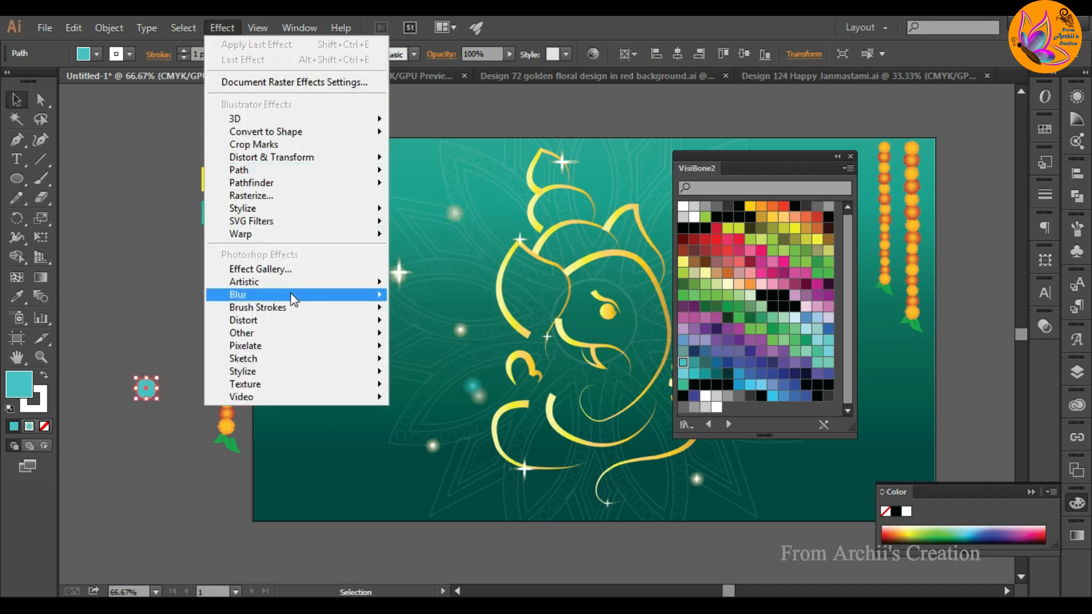
mouse_move(288, 294)
click(442, 300)
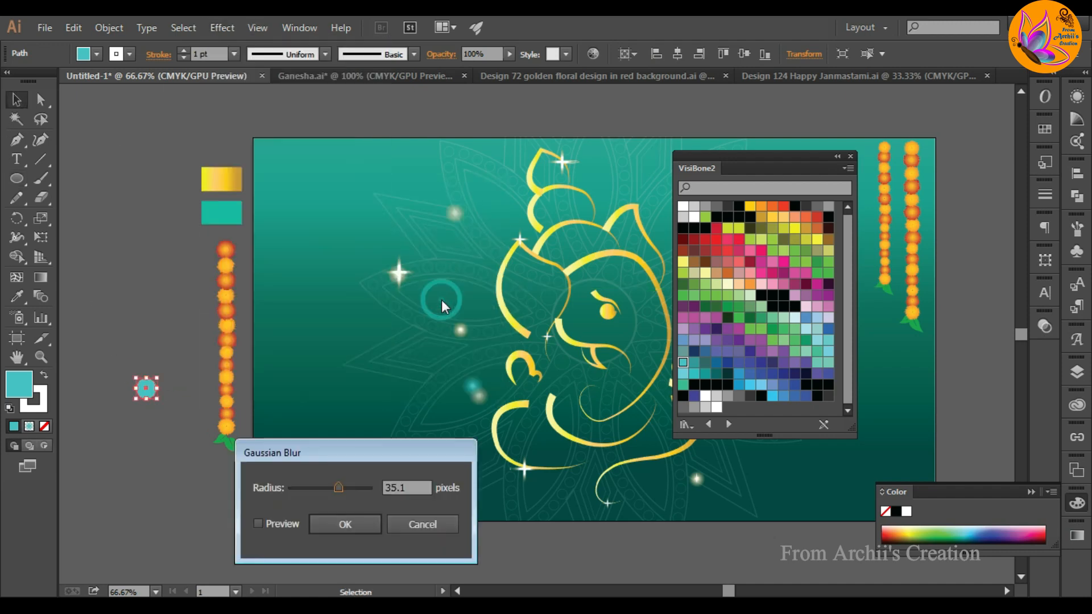
click(259, 524)
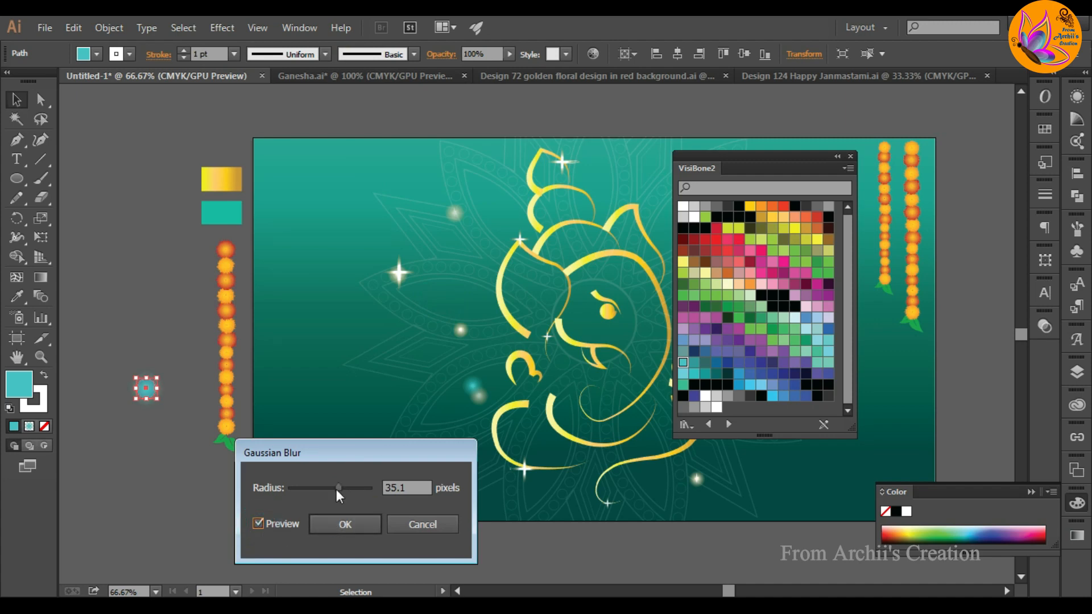
mouse_move(337, 489)
mouse_down()
mouse_move(321, 492)
mouse_move(341, 495)
mouse_up()
click(344, 525)
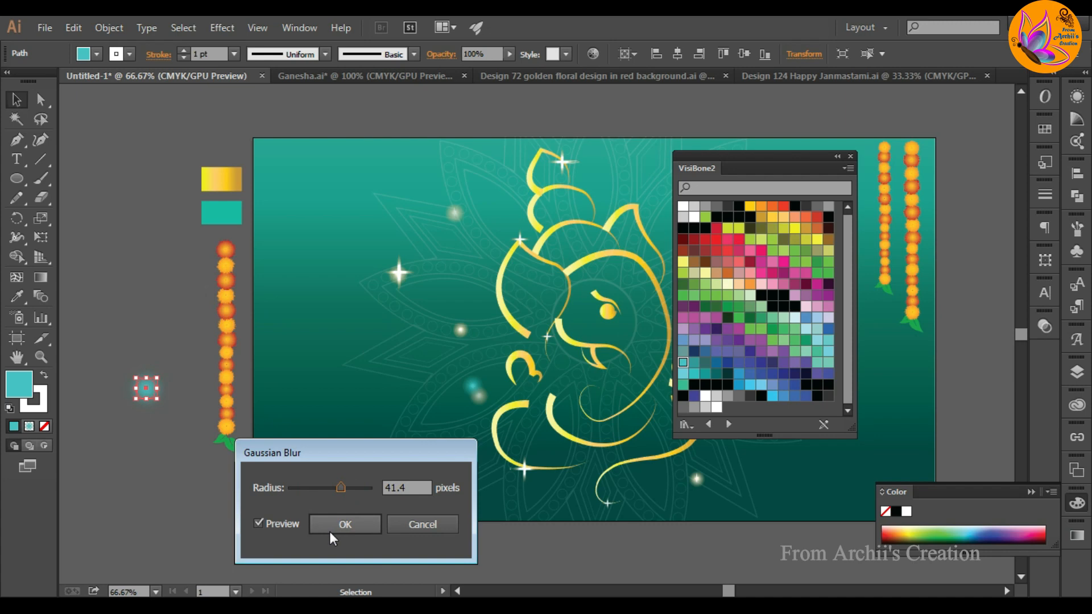
Move the blurred teal dot onto the artboard, just below the large star sparkle beside Ganesha's ear
click(28, 462)
click(114, 428)
drag(146, 388, 410, 294)
drag(368, 327, 367, 327)
click(161, 328)
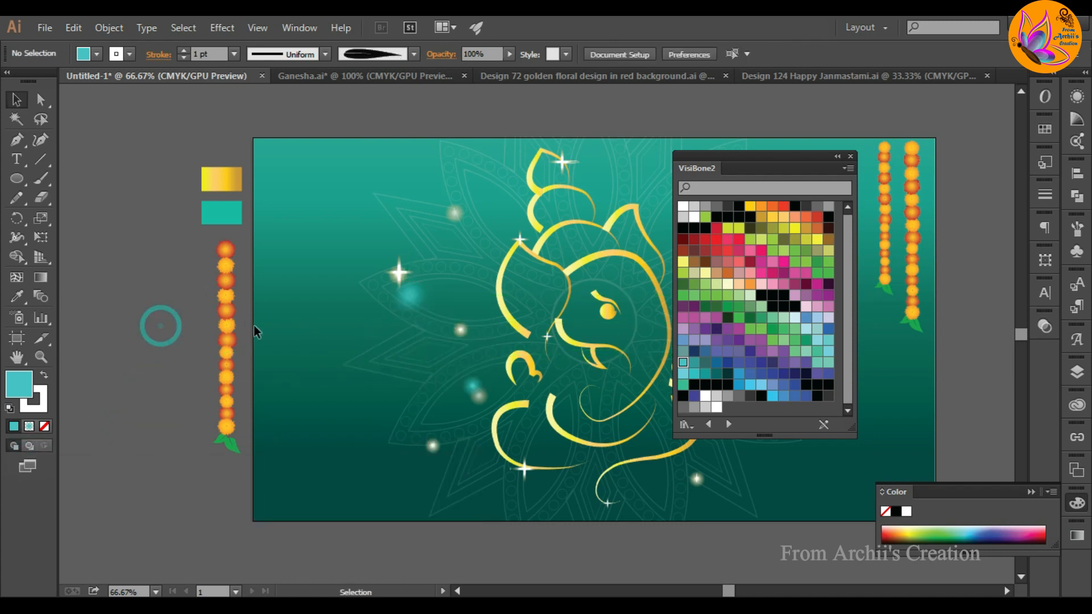
Recolour the blurred dot below the star sparkle to a greener teal
click(409, 295)
double_click(17, 385)
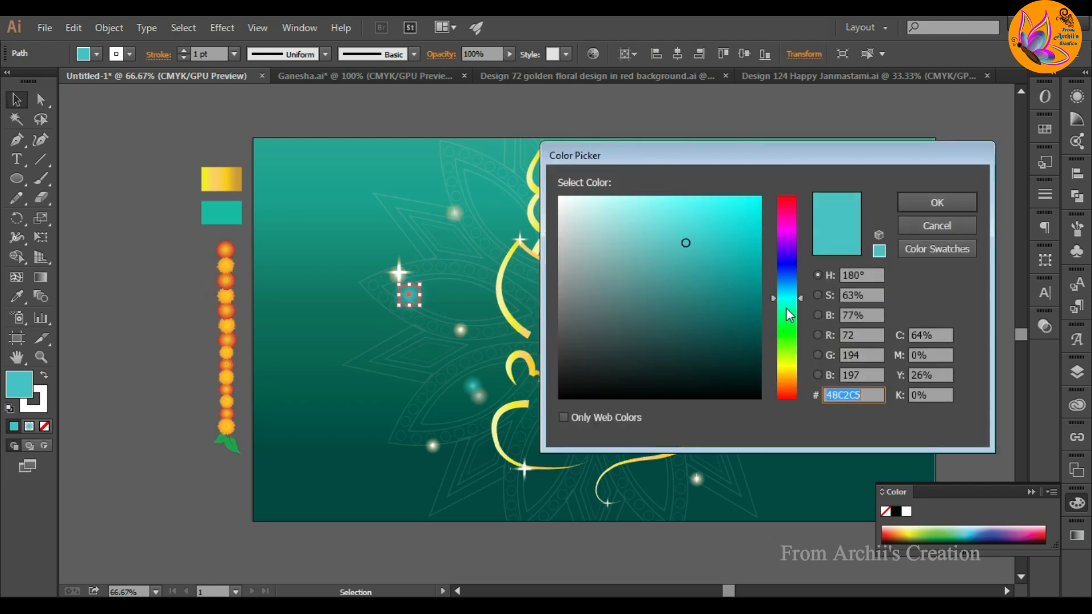
drag(801, 307, 797, 311)
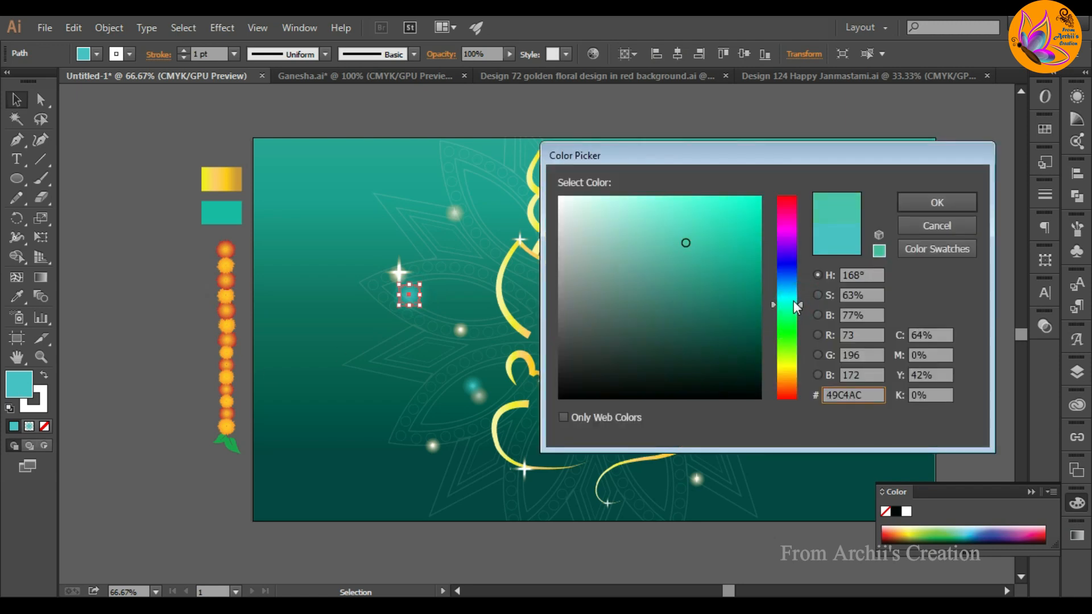
click(948, 202)
click(89, 300)
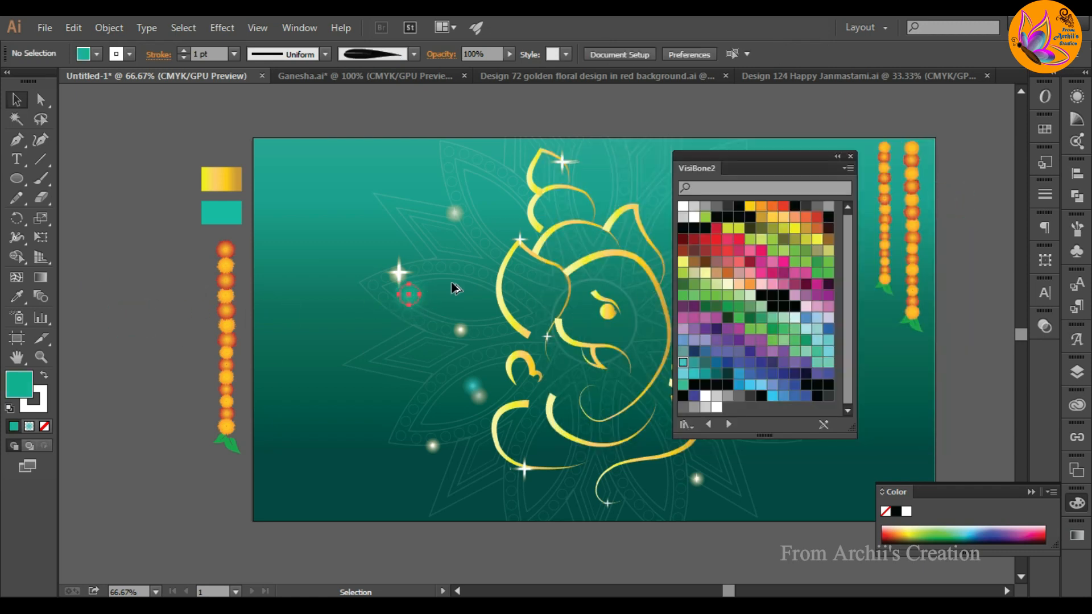
Place copies of the green glow beside the faded dot above the ear and the lower glowing dot on the same side
drag(455, 288, 437, 460)
click(98, 252)
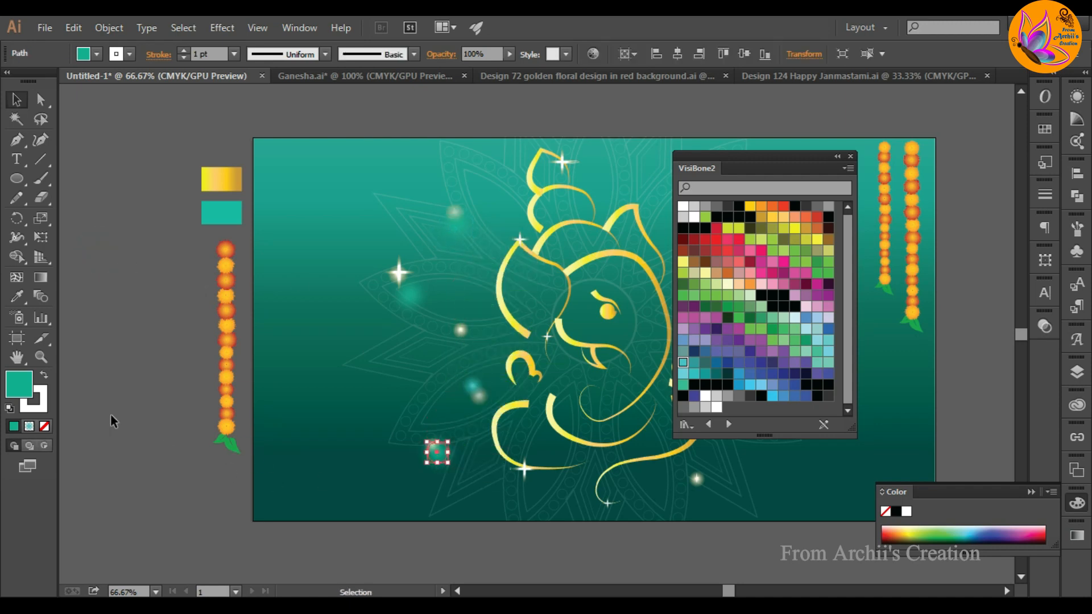
click(82, 403)
Collapse and dock the swatch library, and copy the green glow beside the glowing dots on Ganesha's opposite side
click(837, 155)
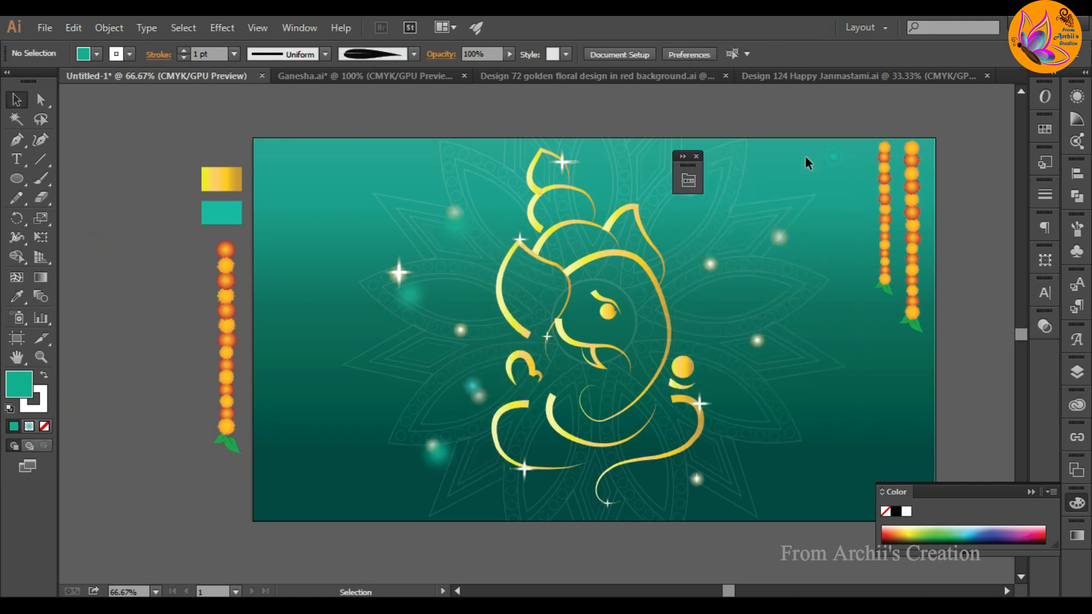
drag(681, 166, 1022, 361)
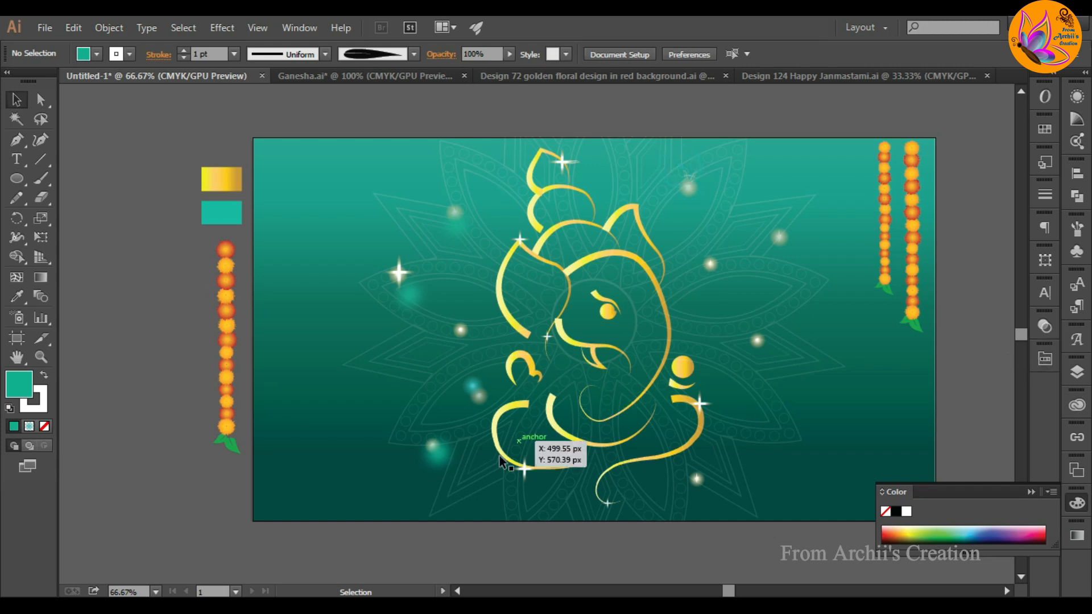
drag(438, 453, 775, 247)
click(899, 407)
Add the text "Ganesh" at 48 pt below the spare garland outside the artboard
click(884, 337)
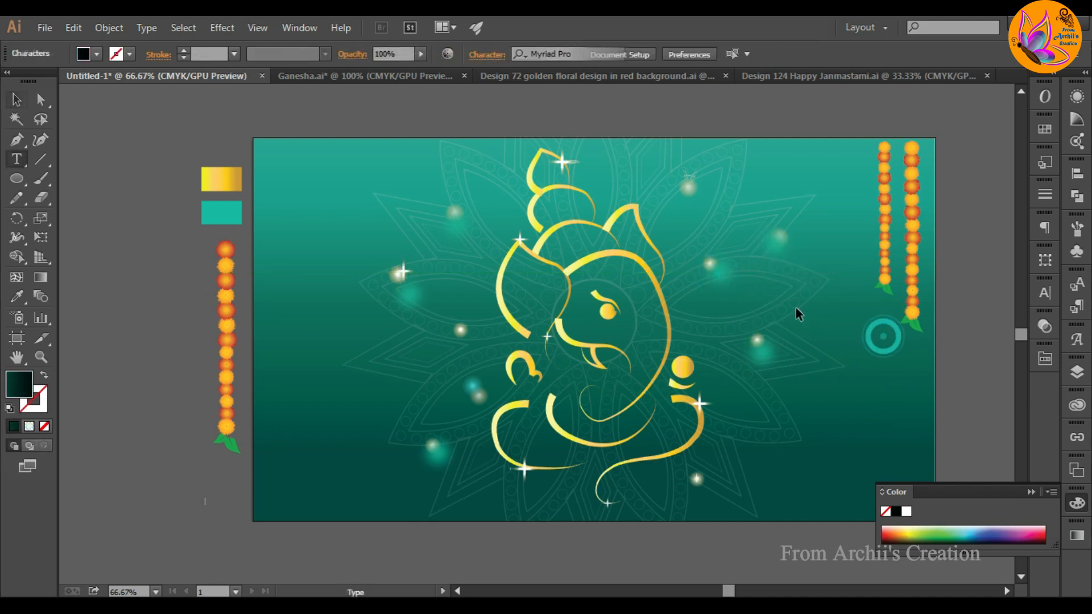
click(765, 55)
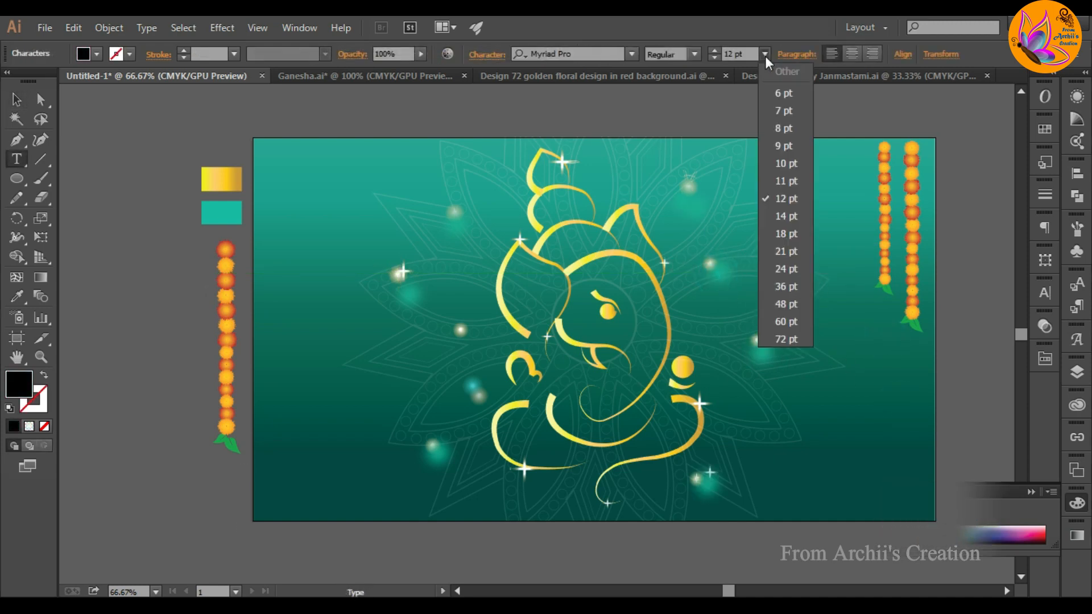
click(786, 304)
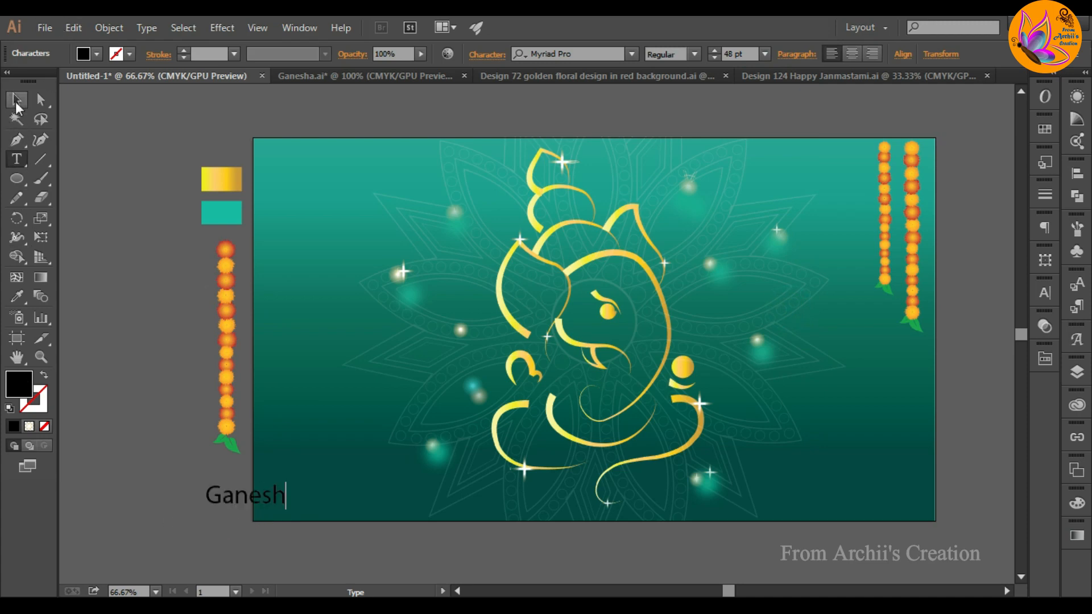
click(16, 103)
Enlarge the "Ganesh" text to 104.9 pt and set its font to Eras Demi ITC
click(633, 54)
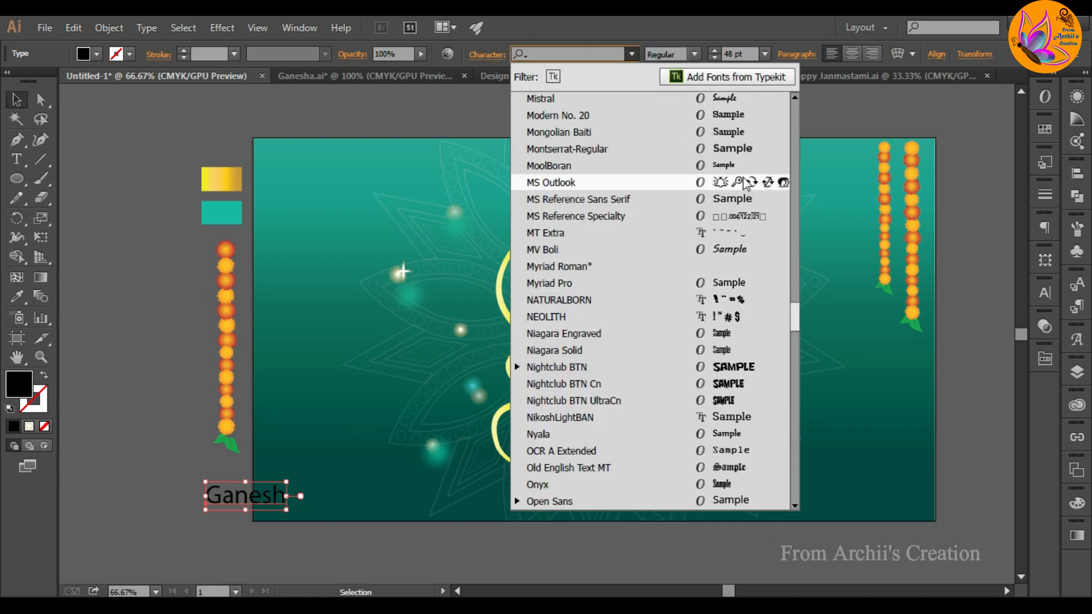
drag(795, 324, 795, 100)
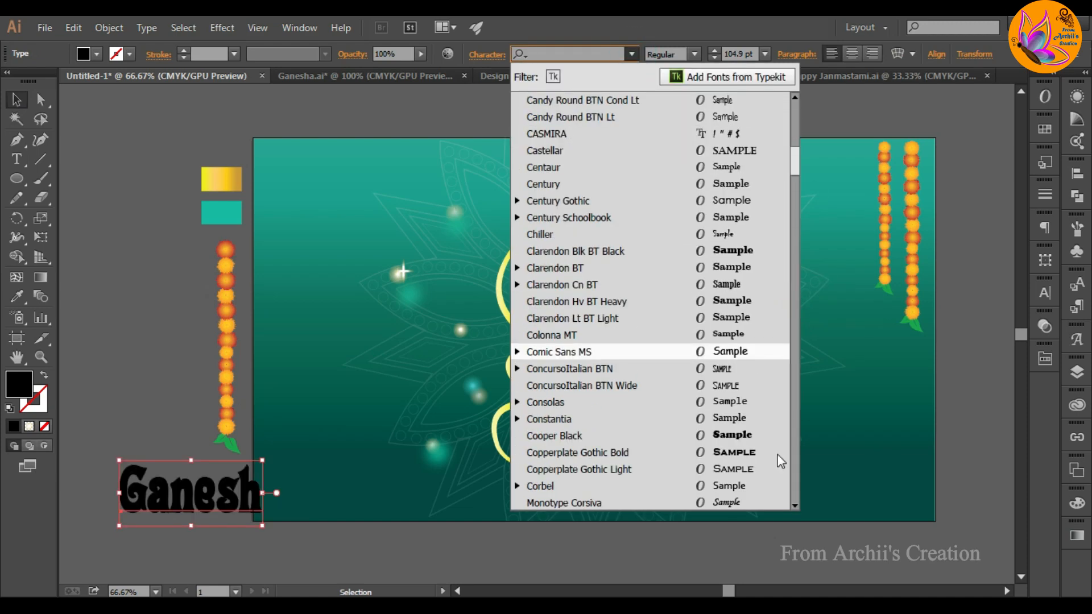
scroll(781, 460, down, 2)
scroll(781, 460, down, 4)
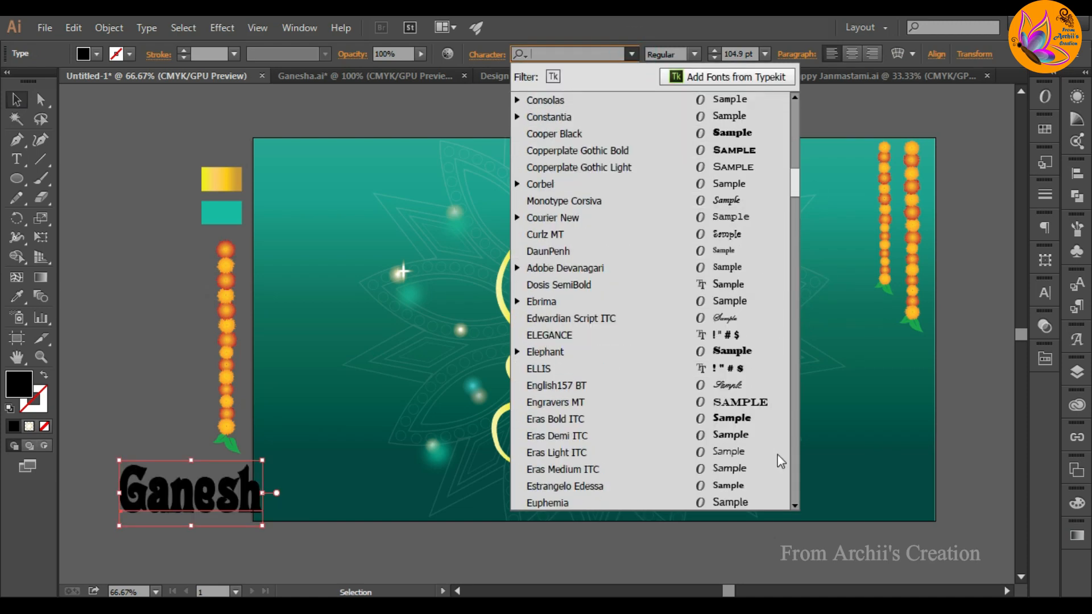
click(770, 435)
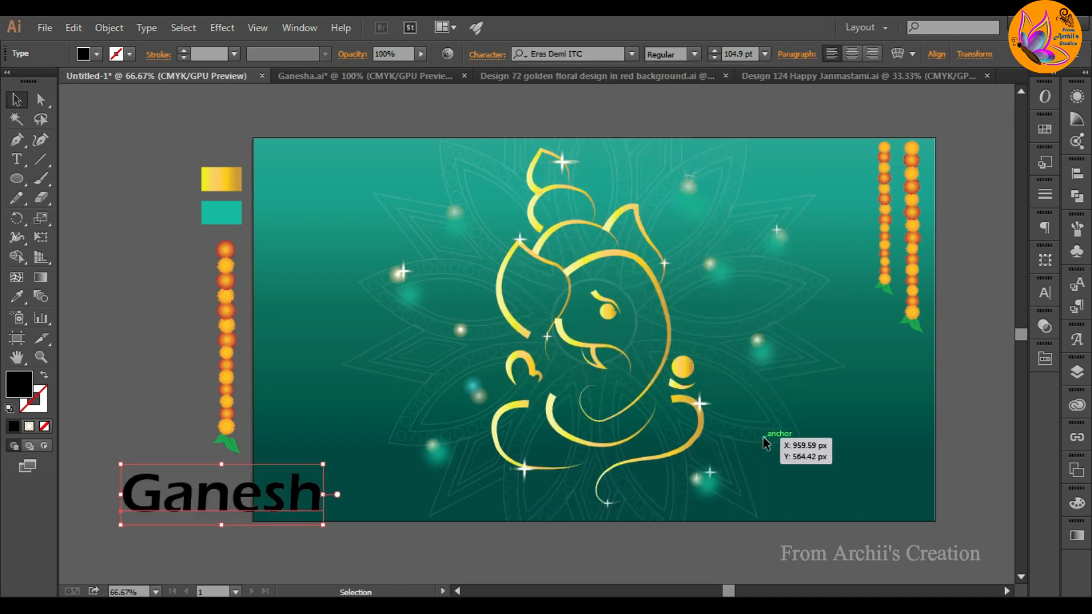
Convert the "Ganesh" text to outlines and fill it with the gold gradient sampled from the reference rectangle
right_click(192, 503)
click(227, 425)
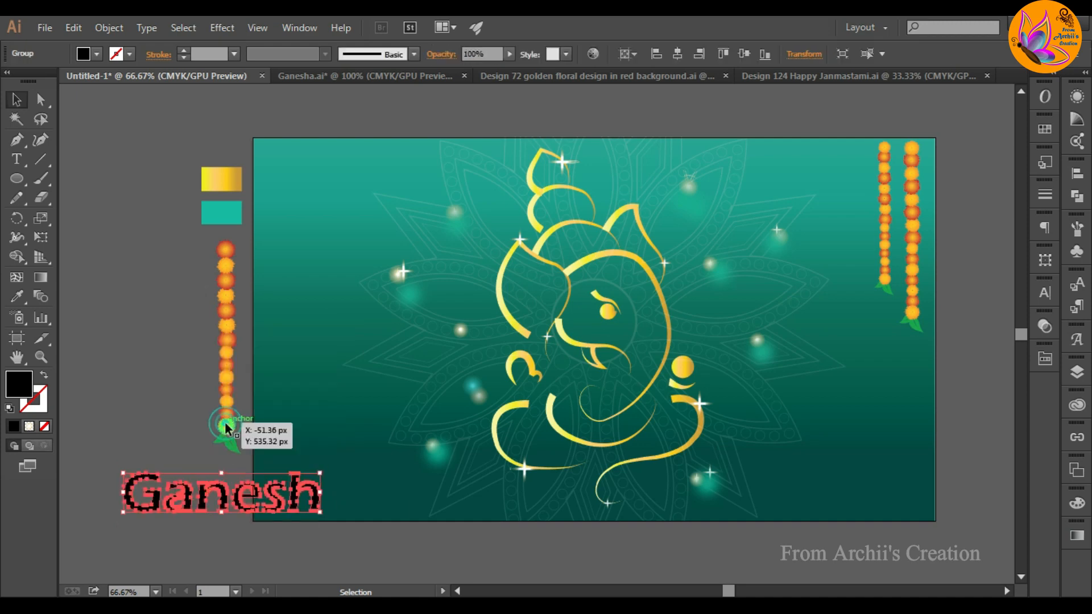
click(17, 295)
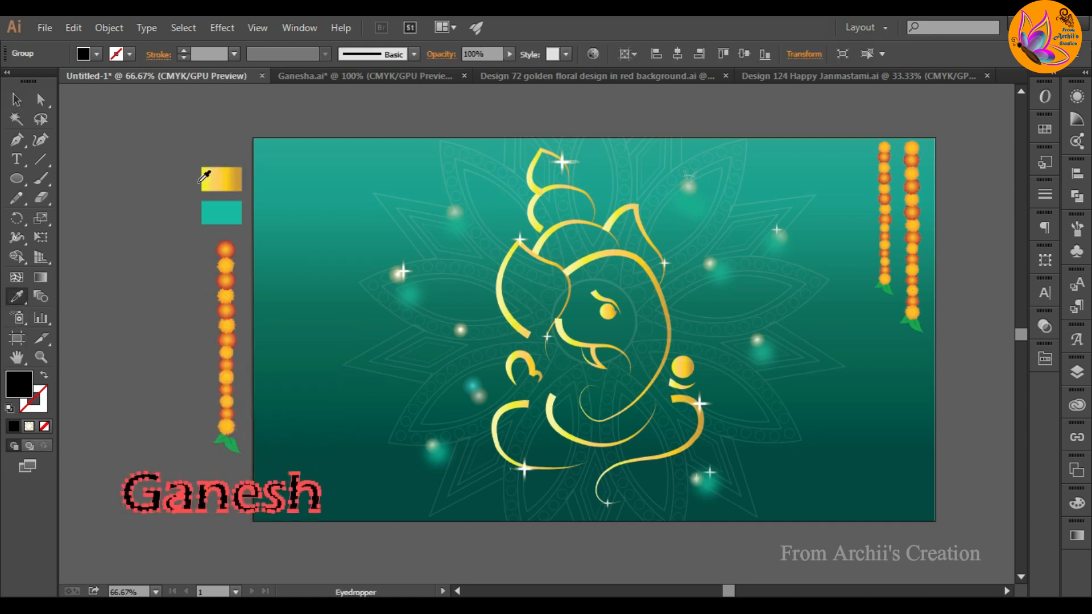
click(221, 179)
click(21, 103)
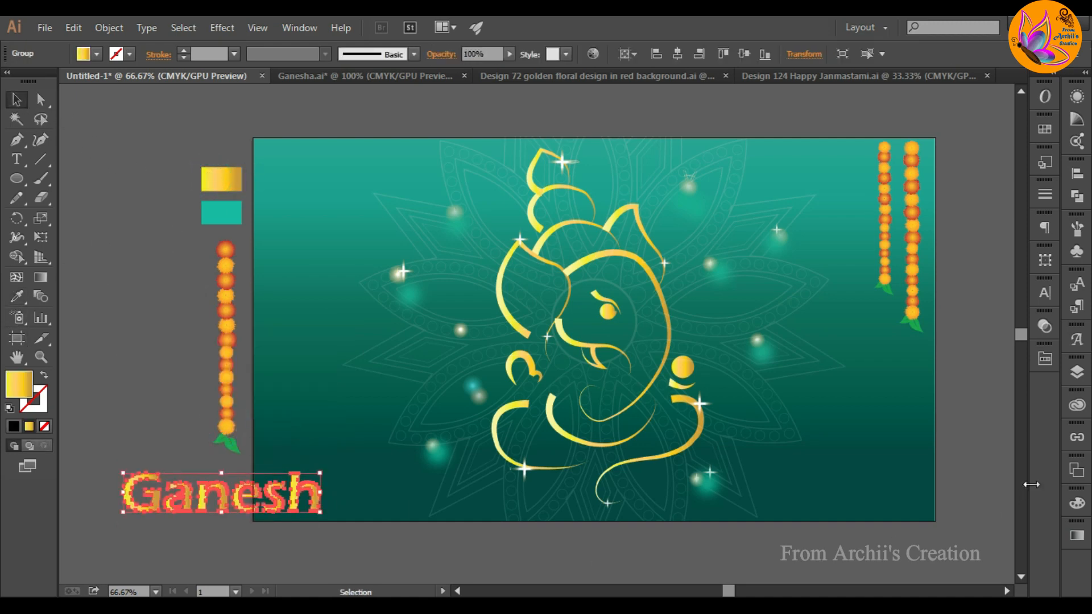
Rearrange the gradient stops of "Ganesh" and make the first stop, at 15.31%, pale yellow with Y at 42%
click(1076, 535)
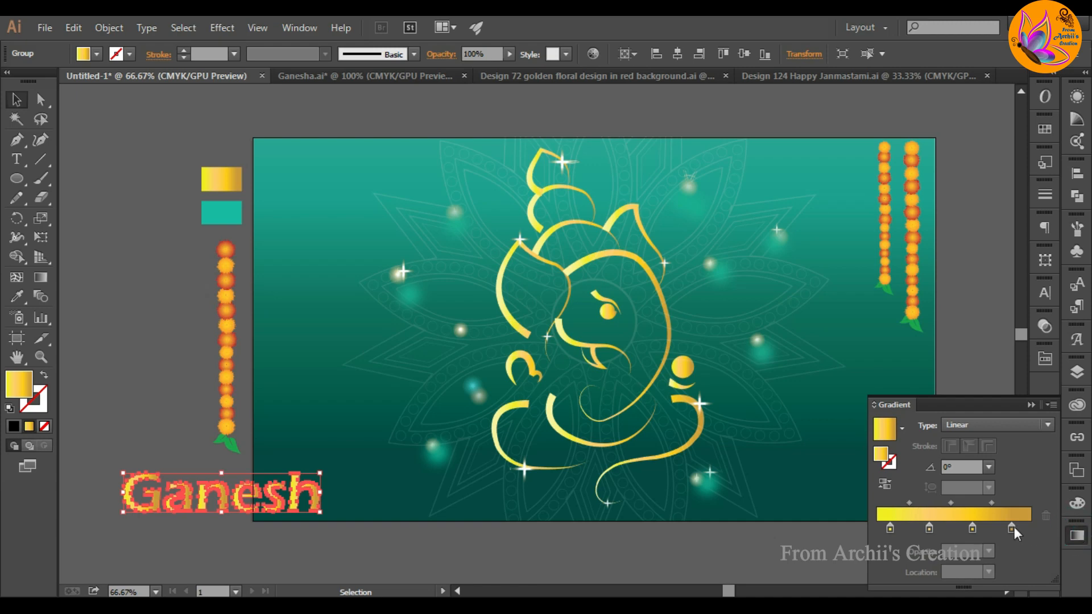
mouse_move(1012, 528)
mouse_down()
mouse_move(977, 531)
mouse_move(1014, 528)
mouse_move(1004, 528)
mouse_up()
drag(891, 529, 975, 535)
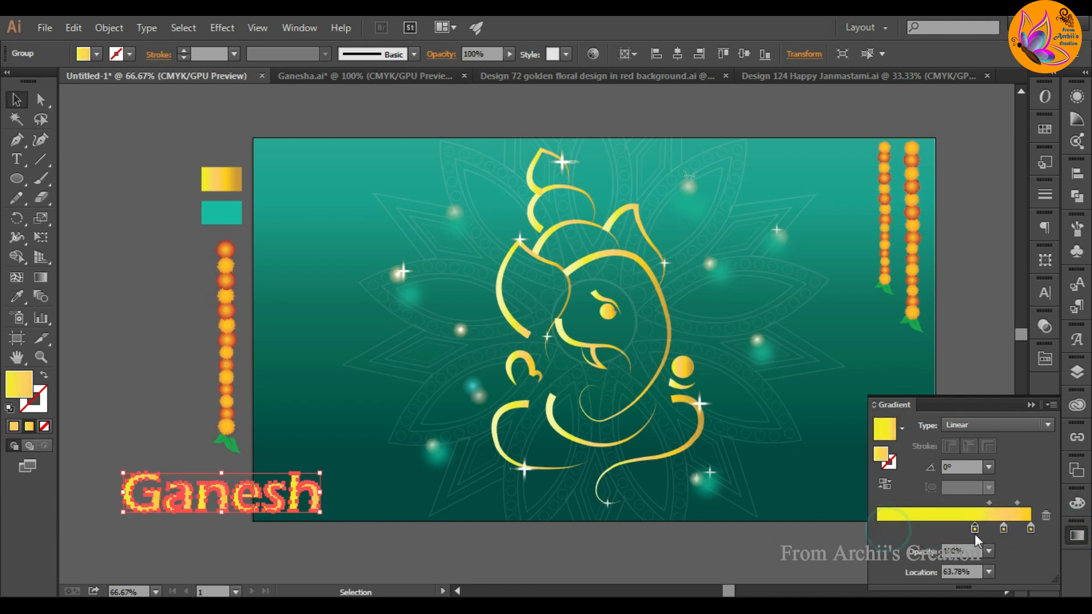
click(965, 527)
double_click(900, 527)
drag(973, 419, 930, 420)
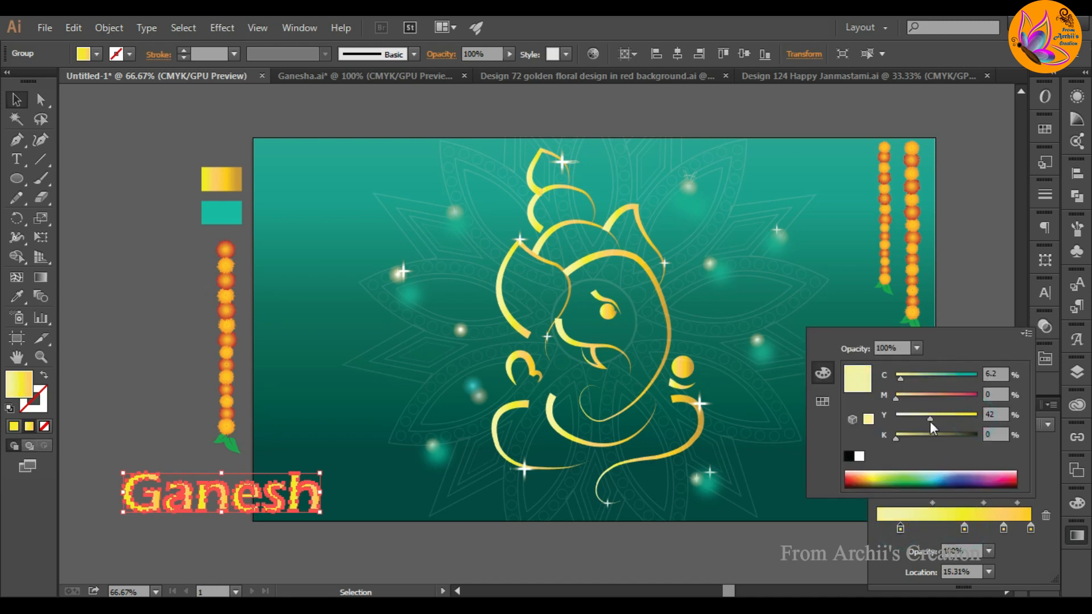
click(990, 292)
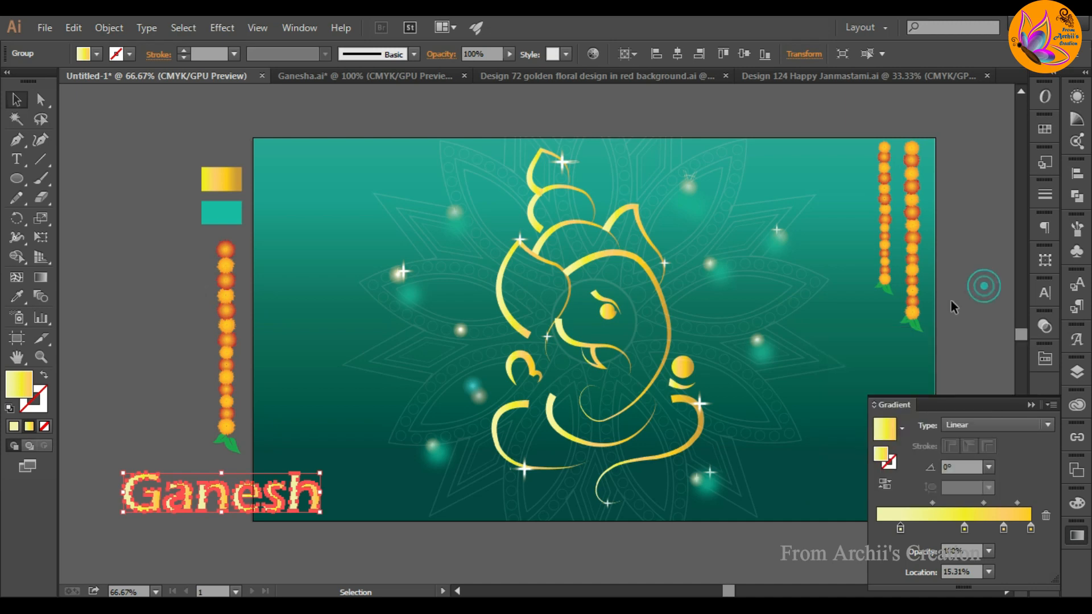
Stretch the gradient horizontally across the whole word "Ganesh" as one continuous blend
click(40, 277)
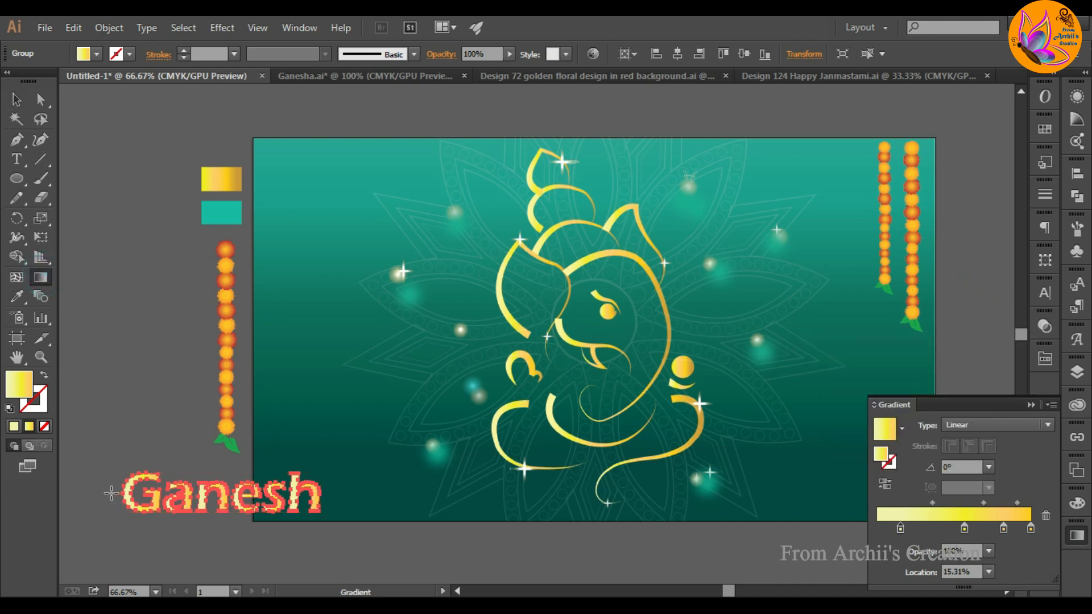
drag(108, 492, 293, 506)
drag(115, 492, 287, 495)
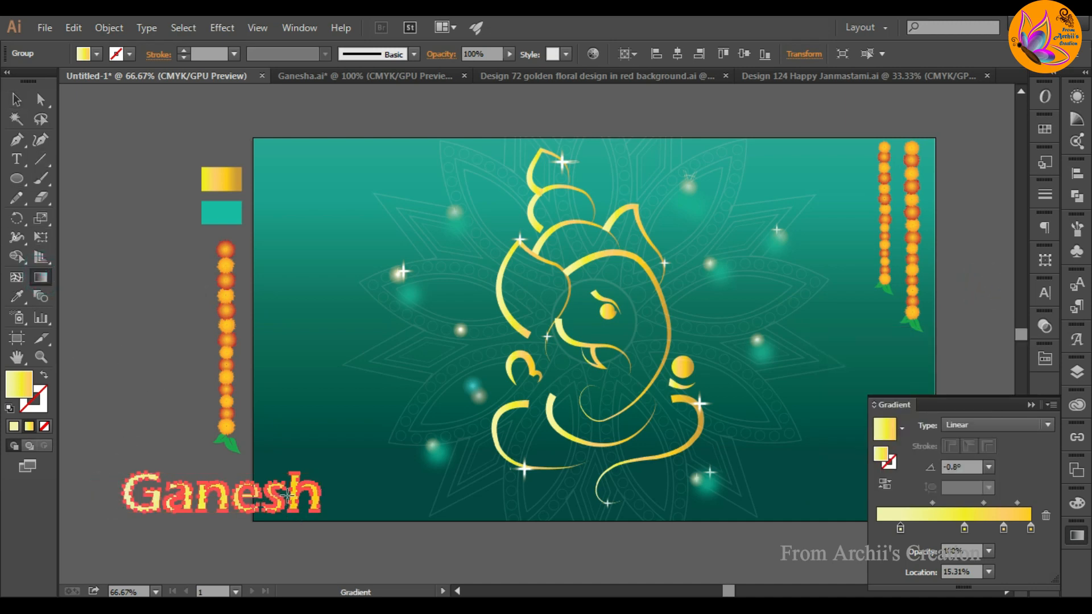
click(23, 103)
click(132, 225)
Scale down the word "Ganesh" and place it in the artboard's lower-left area
click(232, 498)
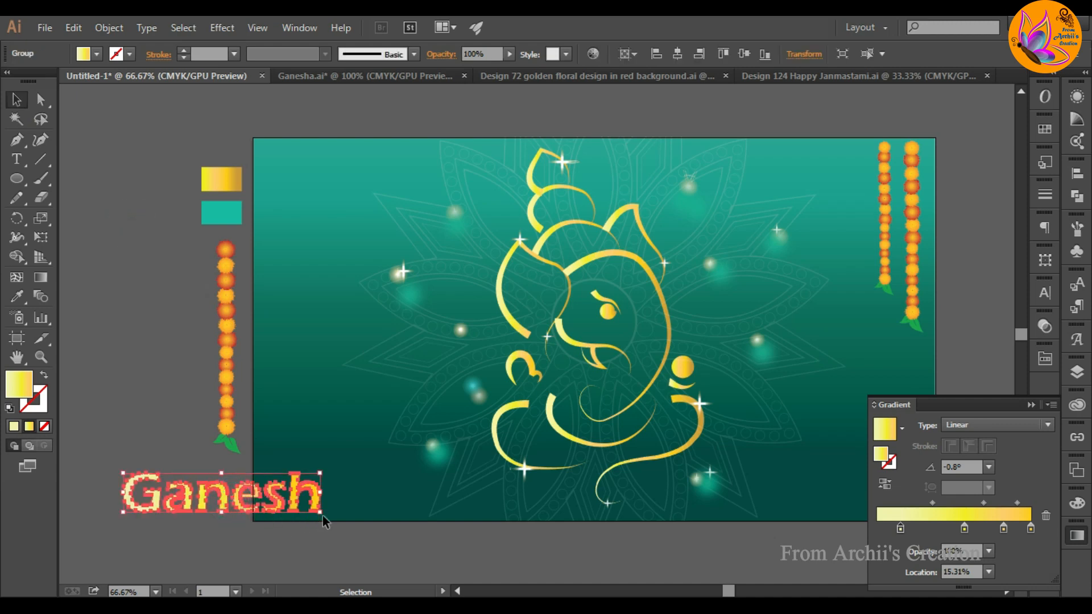
drag(324, 520, 348, 470)
click(139, 541)
click(1032, 405)
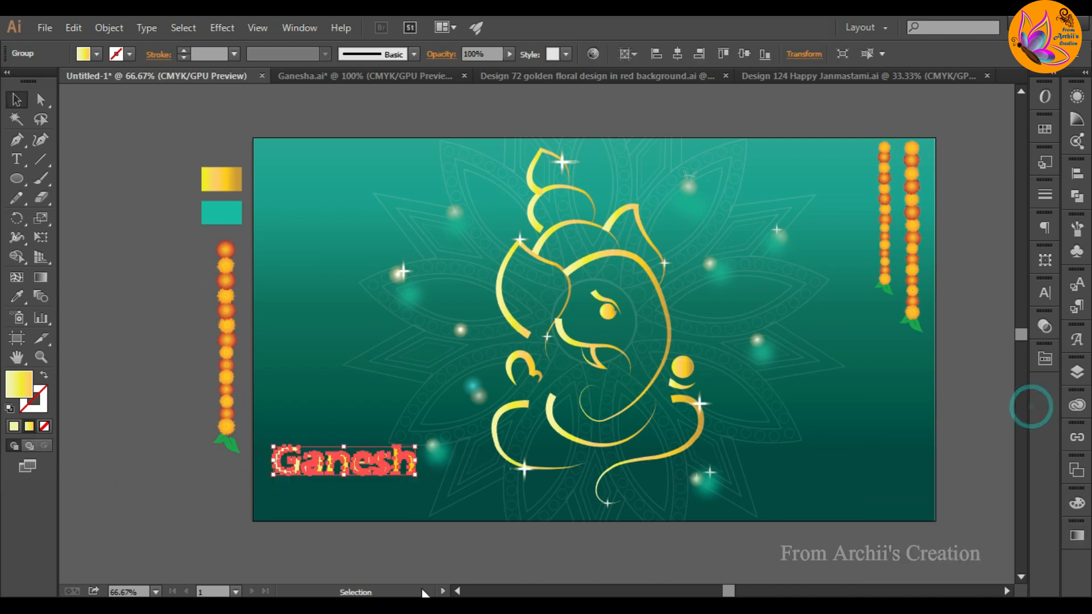
Add the text "Happy" outside the artboard beside the spare garland
click(130, 415)
key(t)
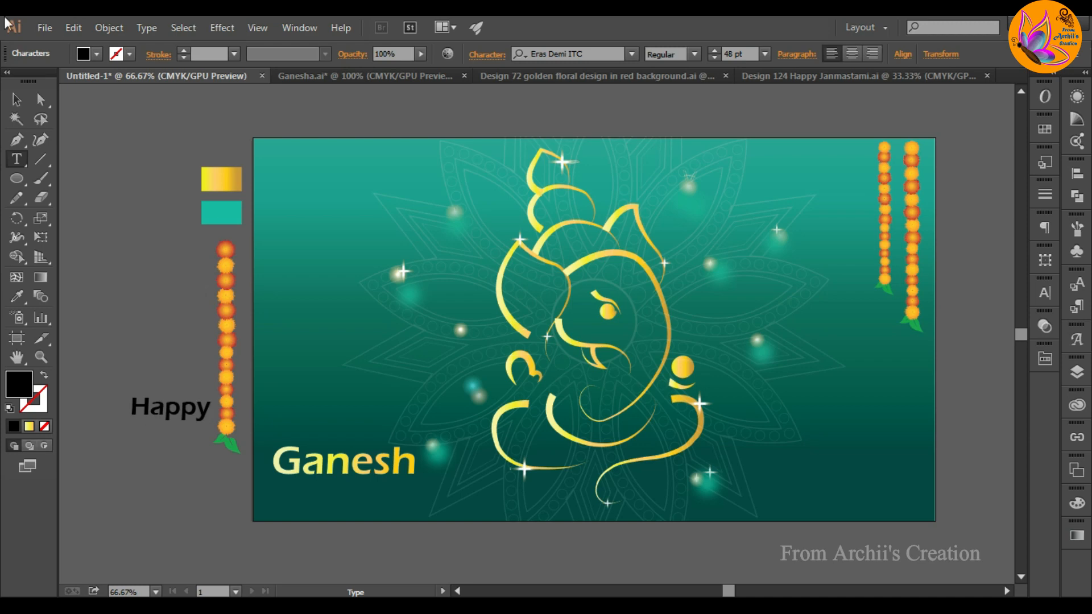
click(16, 99)
Set the font of the "Happy" text to Goudy Old Style Italic after trying Harlow Solid Italic
click(633, 55)
scroll(759, 449, down, 4)
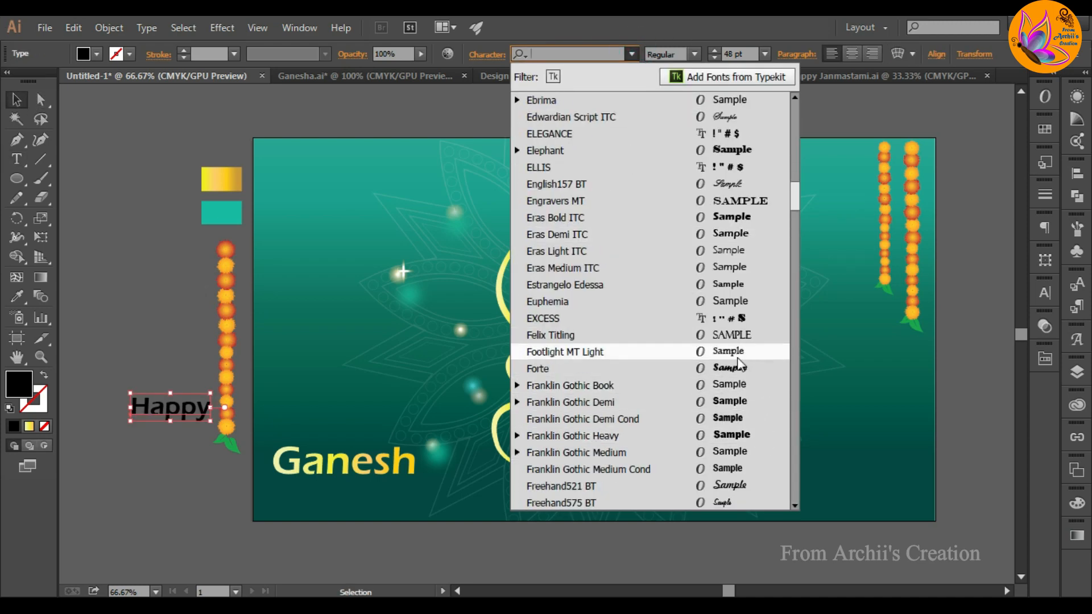
scroll(751, 449, down, 2)
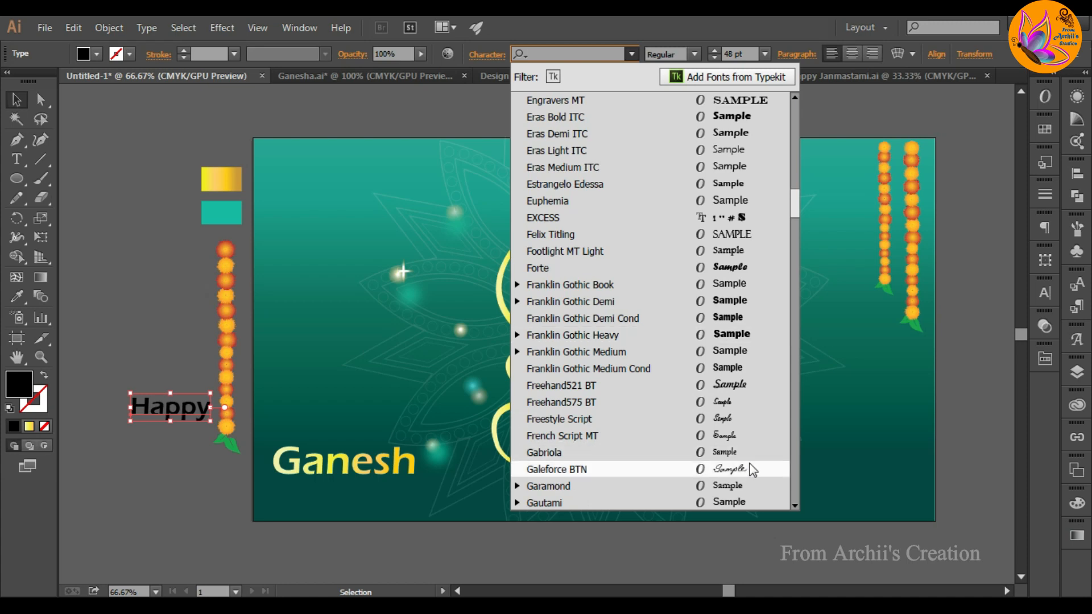
scroll(753, 487, down, 2)
scroll(753, 488, down, 4)
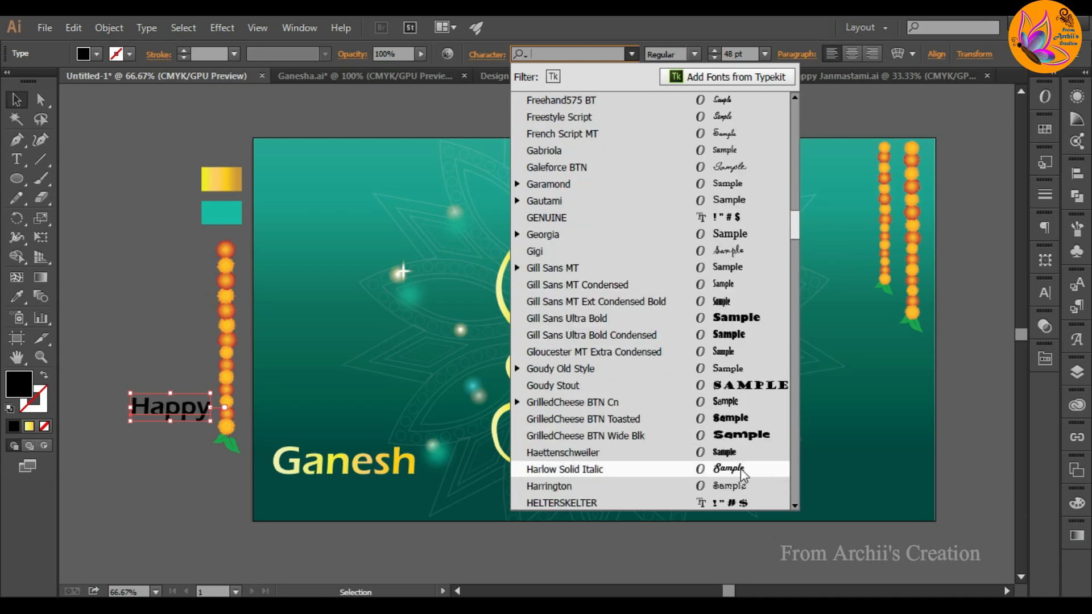
click(734, 469)
click(632, 54)
click(720, 369)
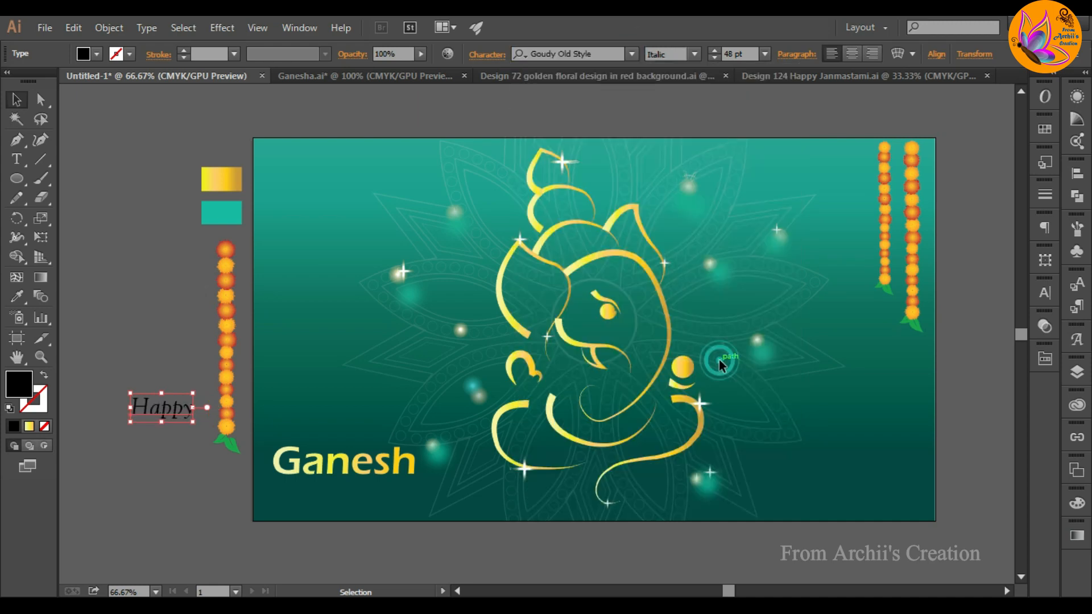
Fill the "Happy" text with a solid pale yellow and place it just above the word "Ganesh"
click(152, 336)
click(174, 414)
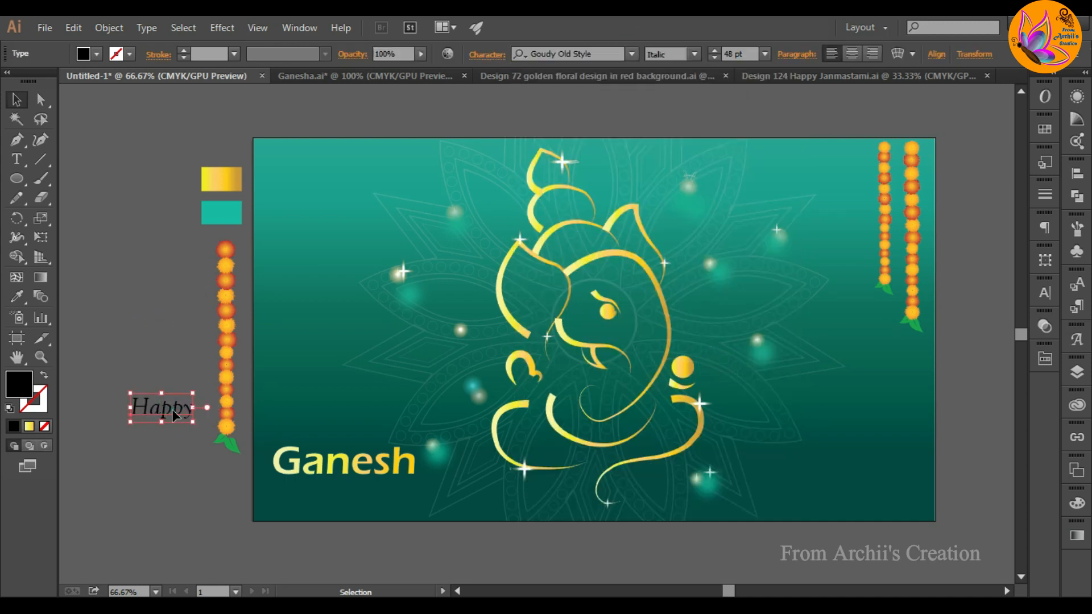
click(29, 427)
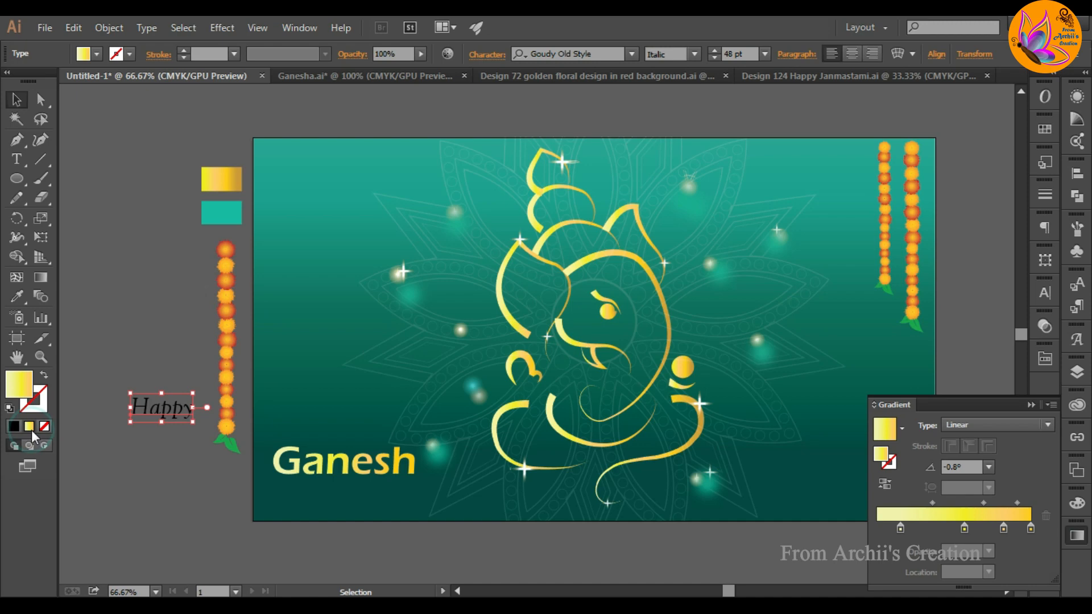
double_click(19, 384)
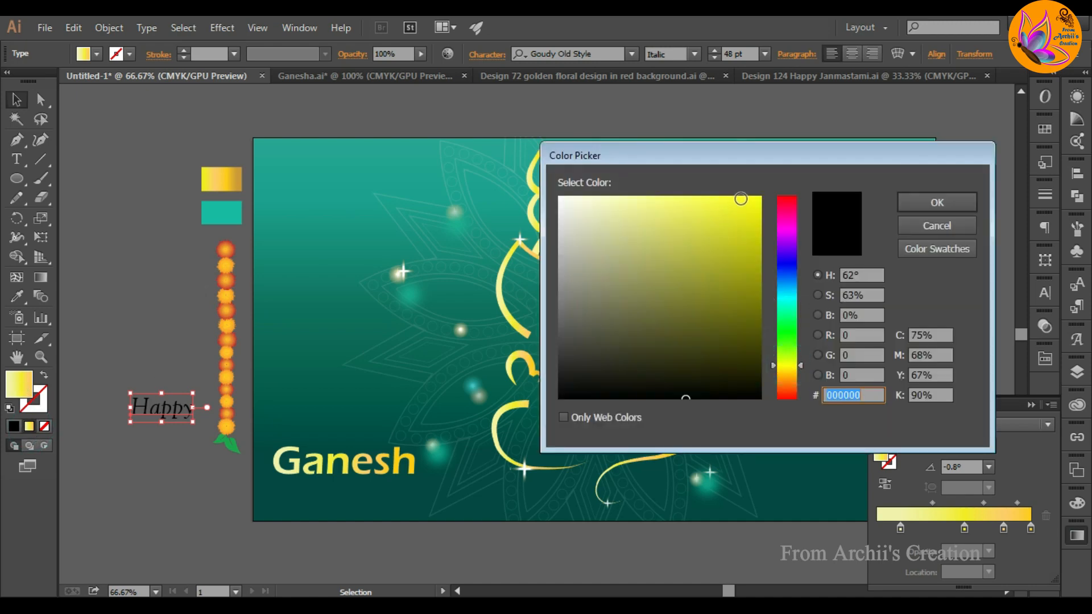
click(658, 196)
key(Return)
click(177, 432)
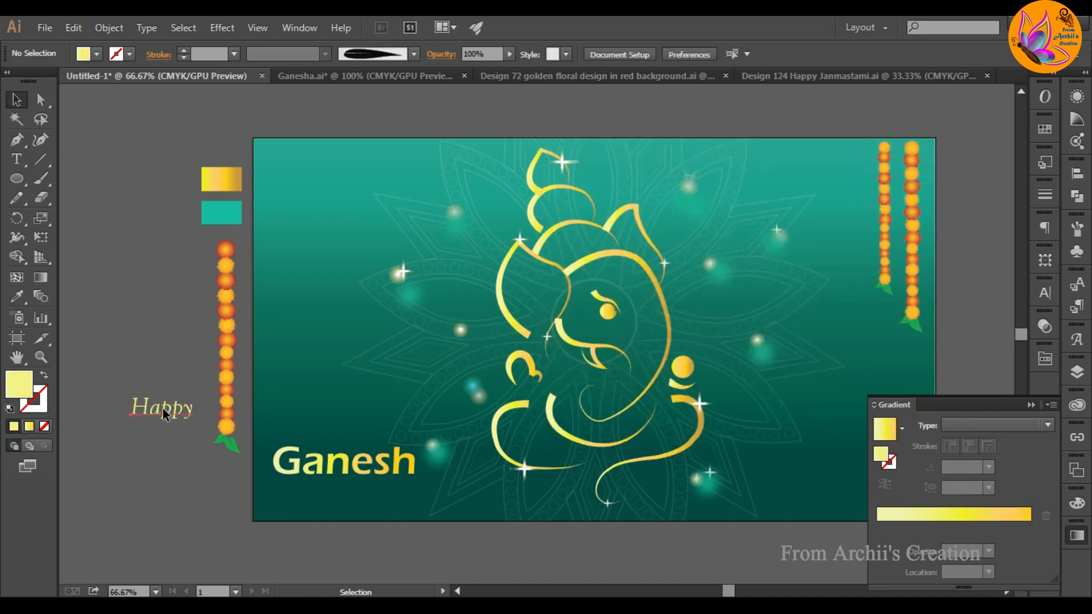
drag(163, 408, 345, 433)
click(127, 477)
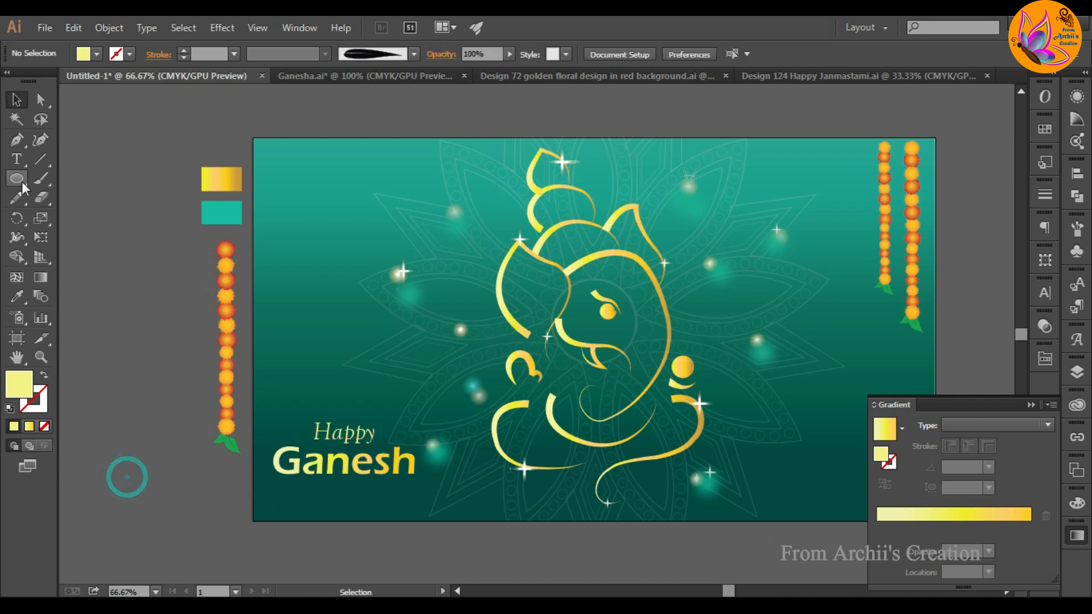
Add the text "Chaturthi" in Goudy Old Style Italic at 48 pt outside the artboard, below the spare garland
key(t)
click(149, 470)
text(Chaturthi)
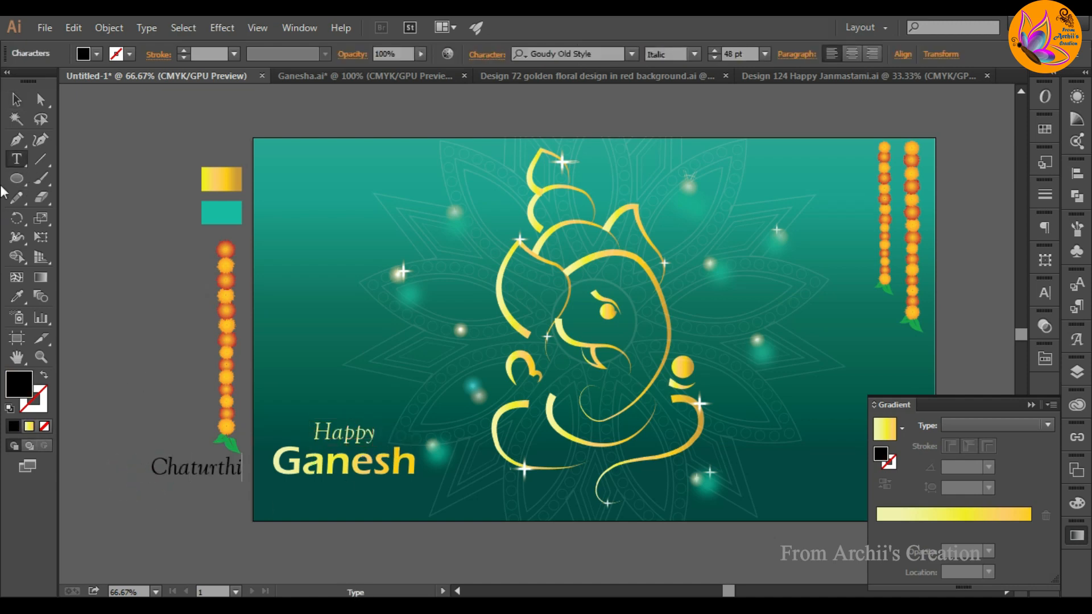
key(Escape)
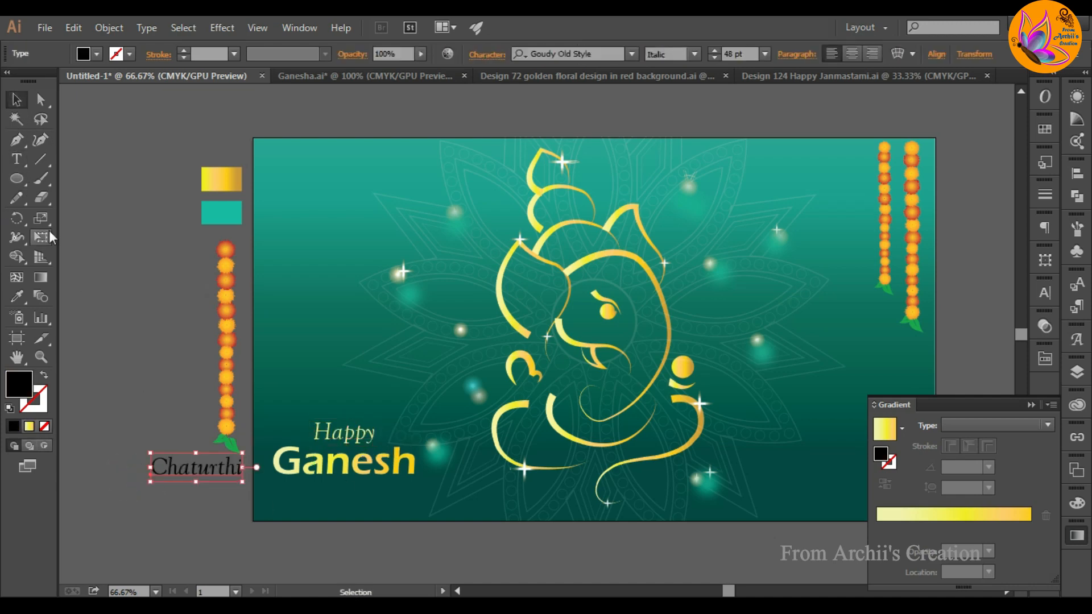
Fill the "Chaturthi" text with a solid pale yellow and place it just below the word "Ganesh"
double_click(23, 388)
click(787, 370)
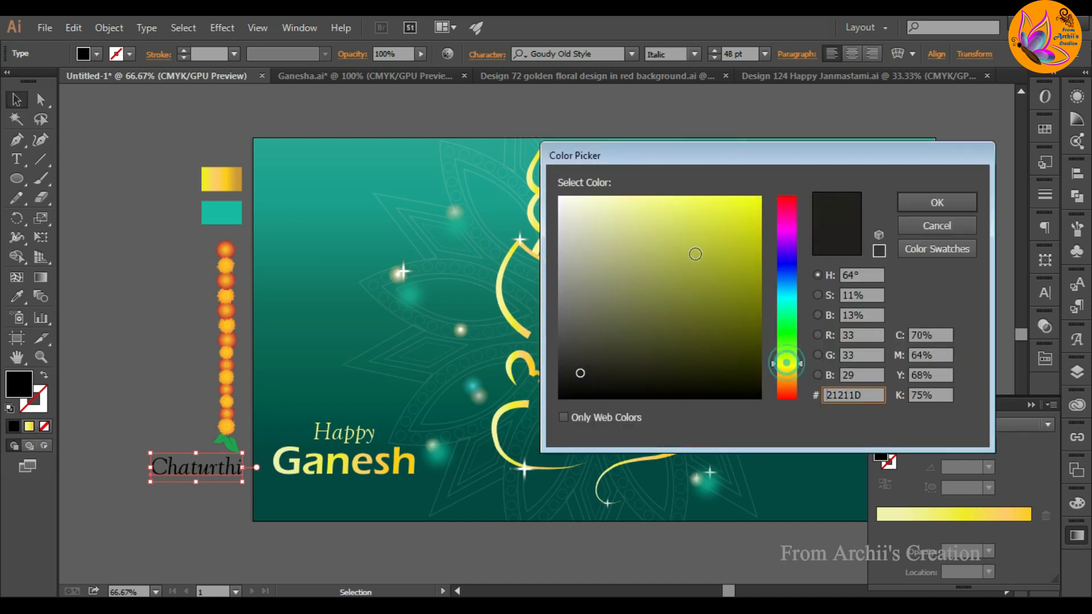
click(658, 206)
click(937, 203)
click(112, 274)
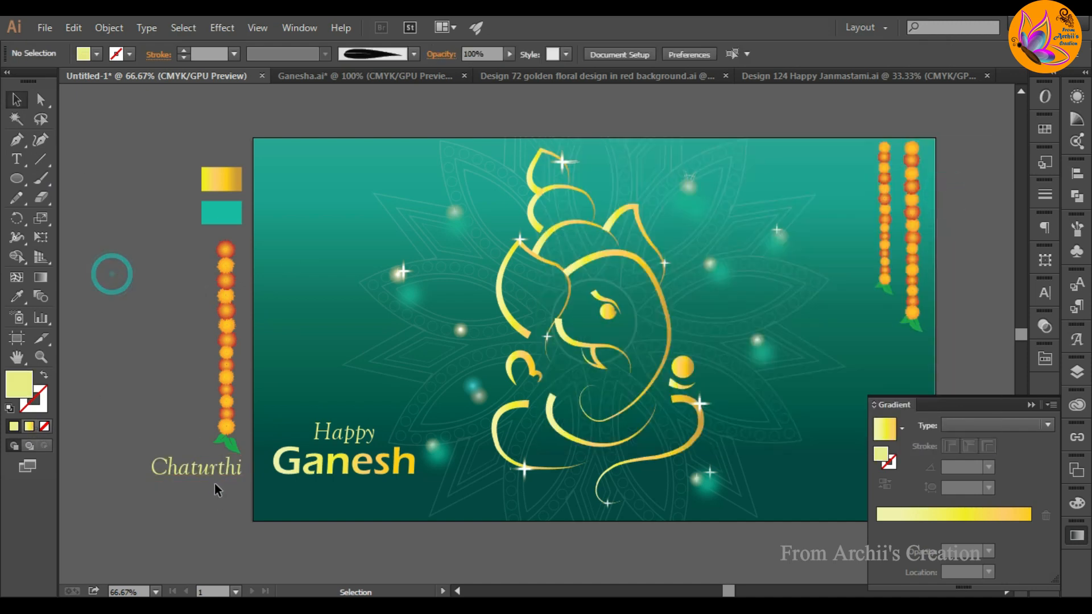
drag(208, 472, 372, 496)
click(145, 374)
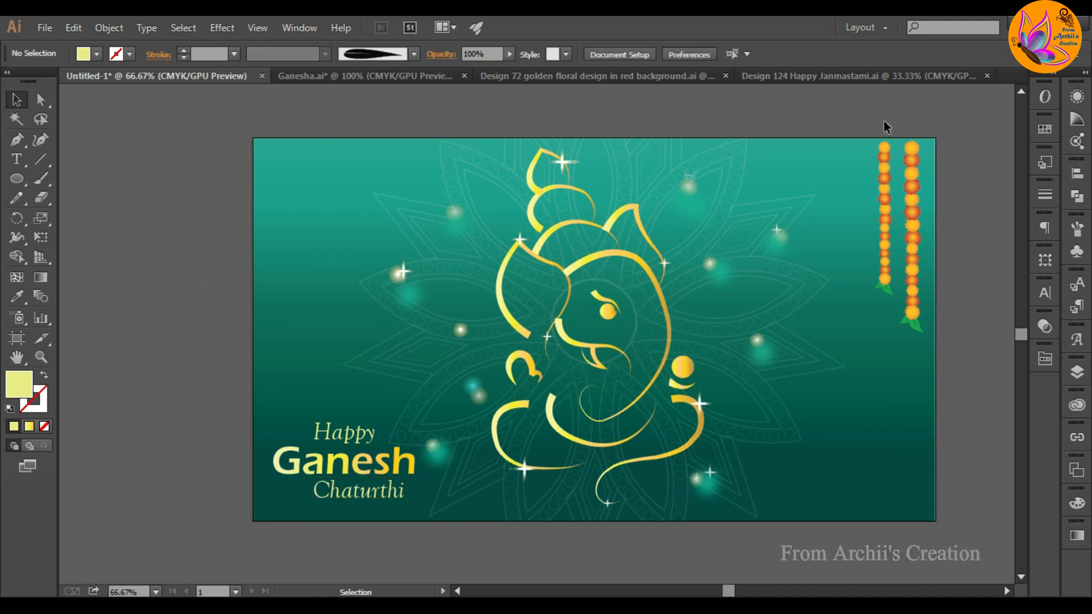
Place a mirrored copy of the hanging garland pair in the artboard's upper-left corner
click(917, 205)
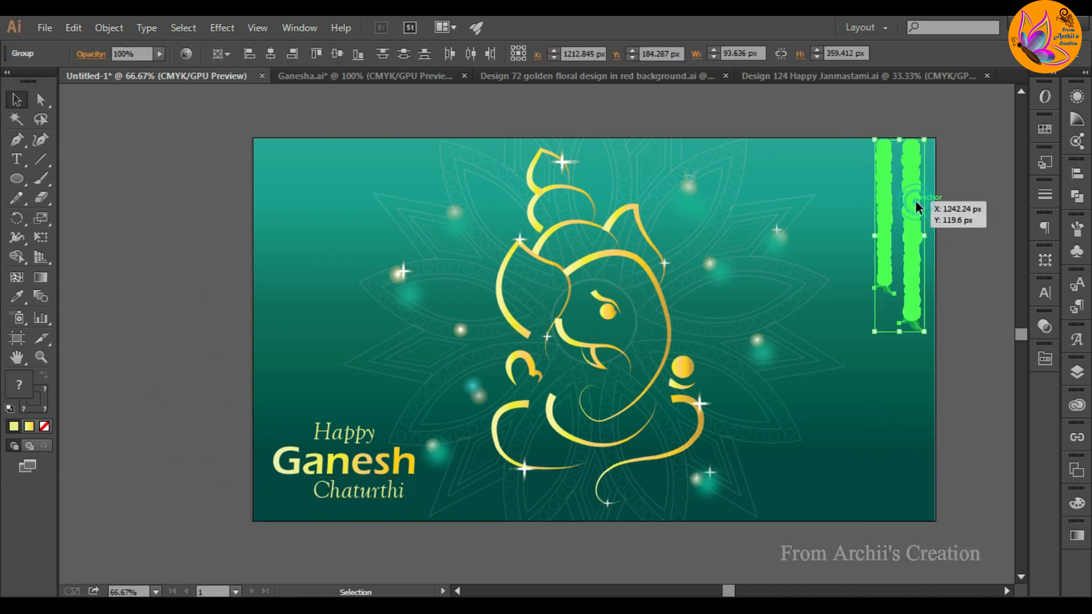
drag(917, 206, 305, 207)
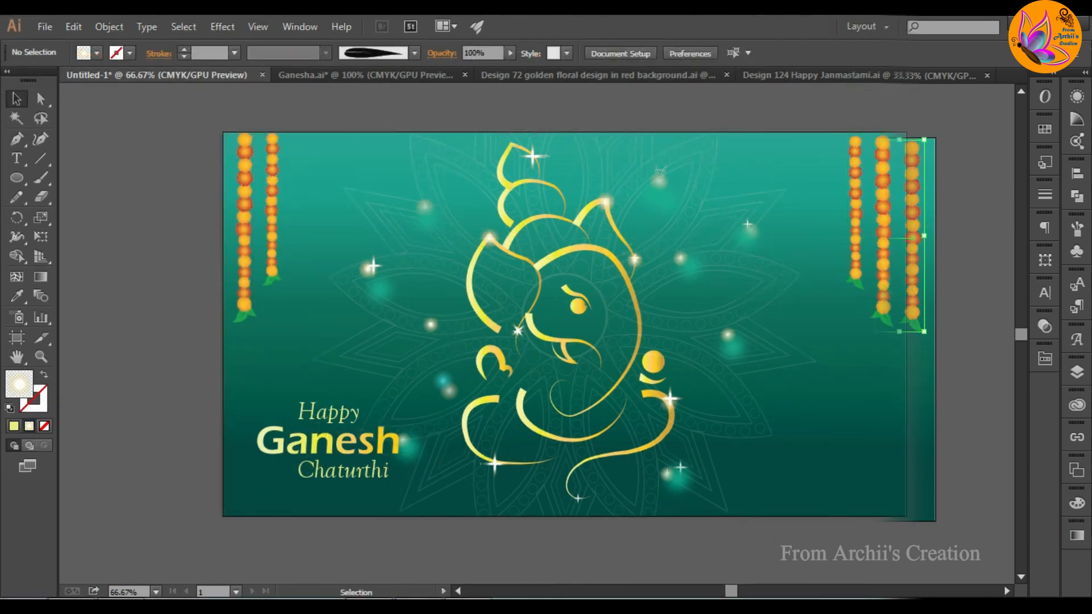